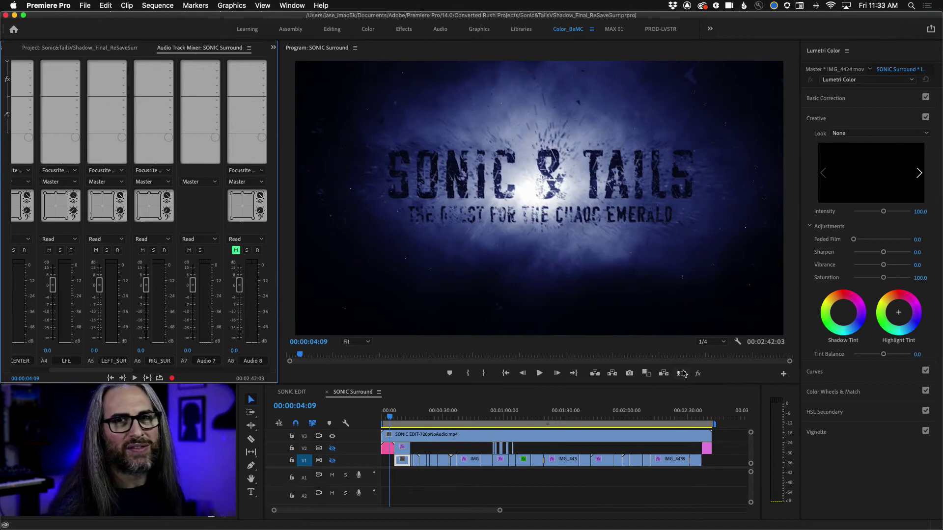
# Open the SONIC EDIT sequence, move the playhead near its start, and examine all its tracks in an enlarged timeline
pyautogui.click(291, 394)
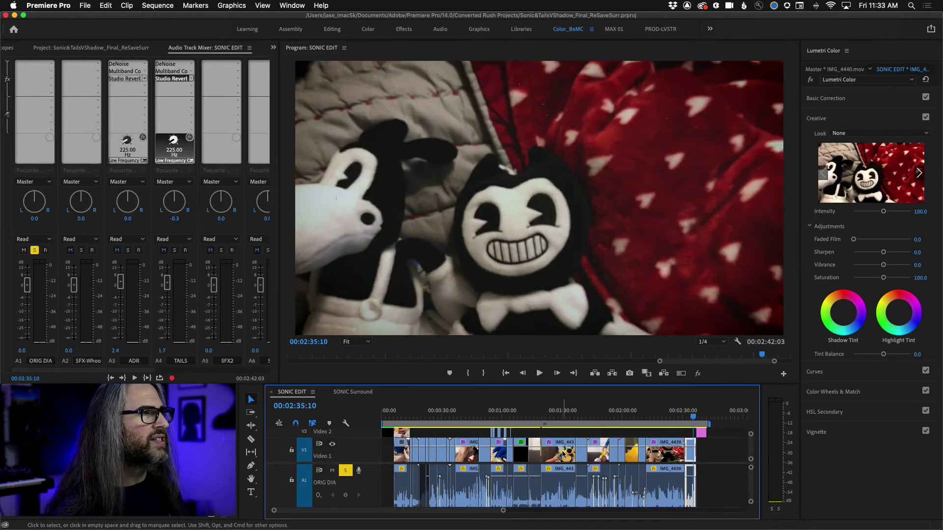
pyautogui.moveTo(477, 417); pyautogui.dragTo(396, 412)
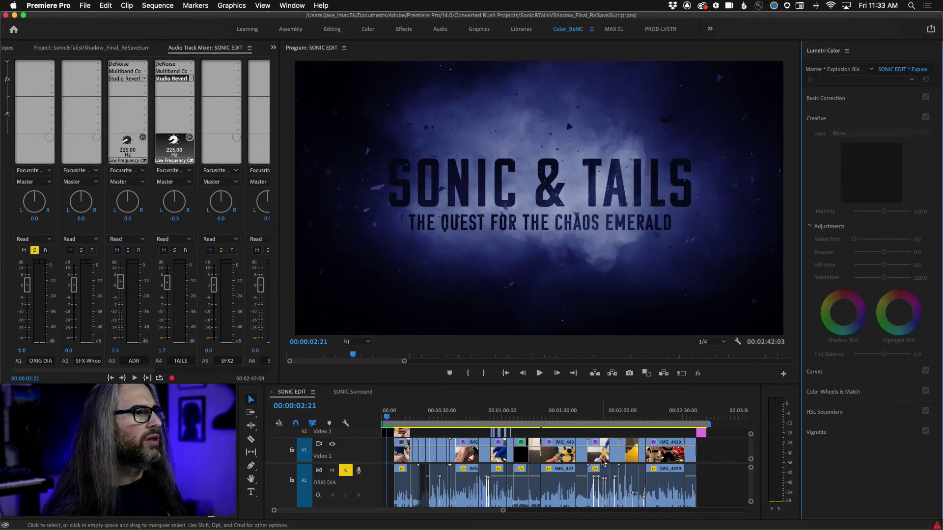
pyautogui.press('`')
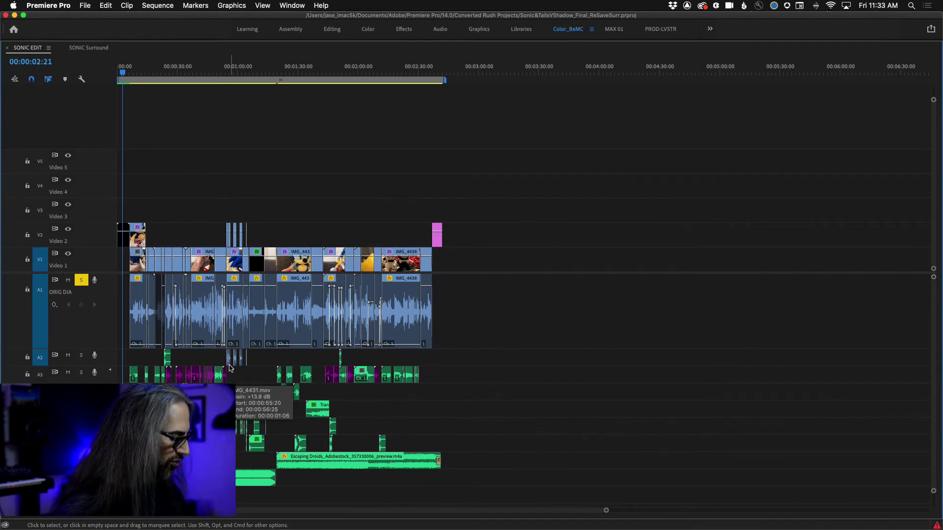
pyautogui.press('`')
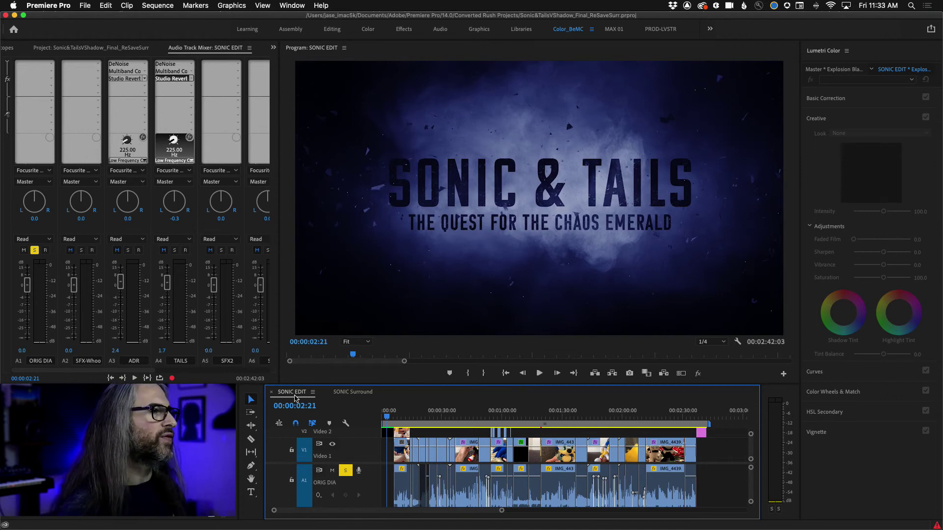
# Review the SONIC EDIT sequence's video and audio settings without changing them
pyautogui.click(158, 5)
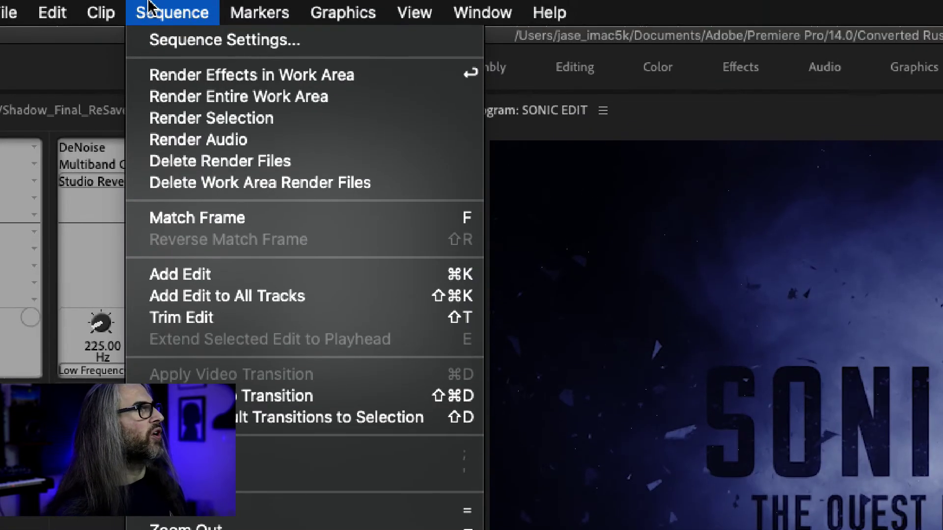
pyautogui.click(149, 39)
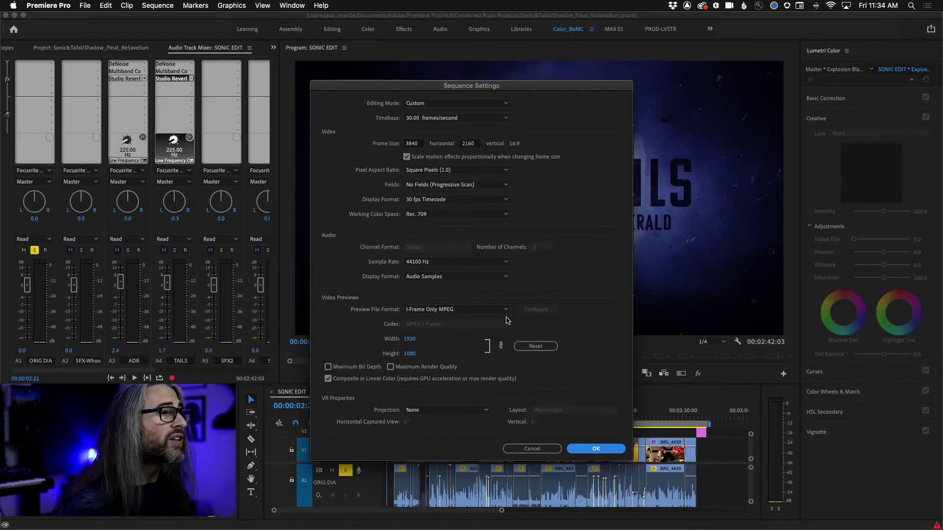
pyautogui.click(531, 449)
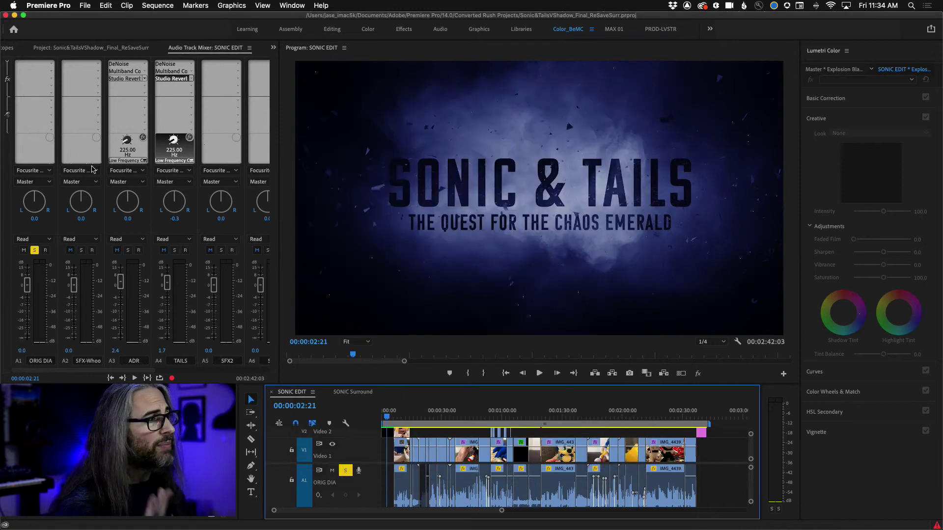
# Start a new sequence in the project with a 3840 by 2160 frame size and a 30.00 frames/second timebase
pyautogui.click(72, 49)
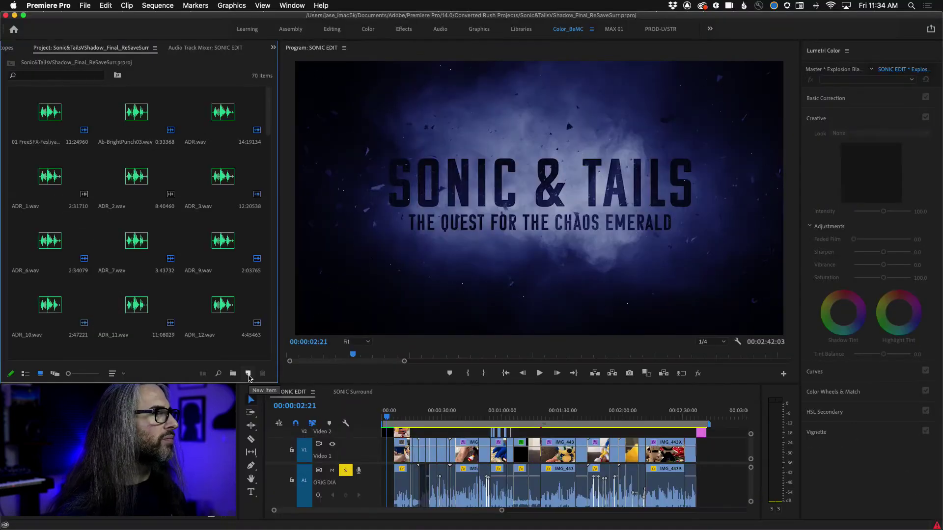
pyautogui.click(242, 358)
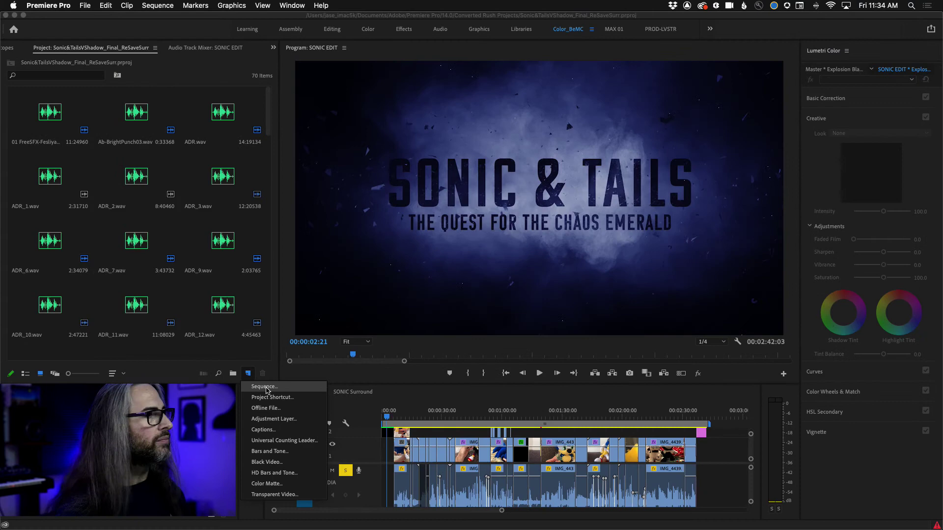
pyautogui.click(275, 387)
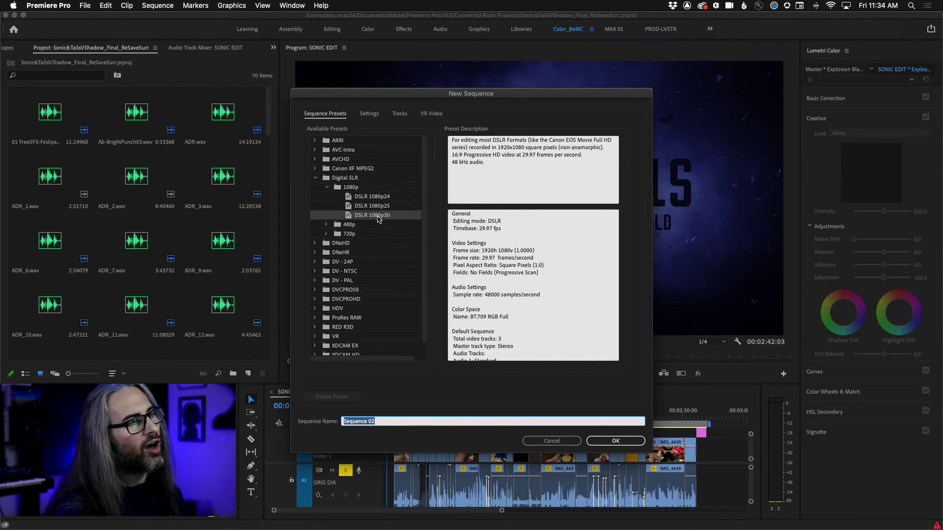
pyautogui.click(369, 114)
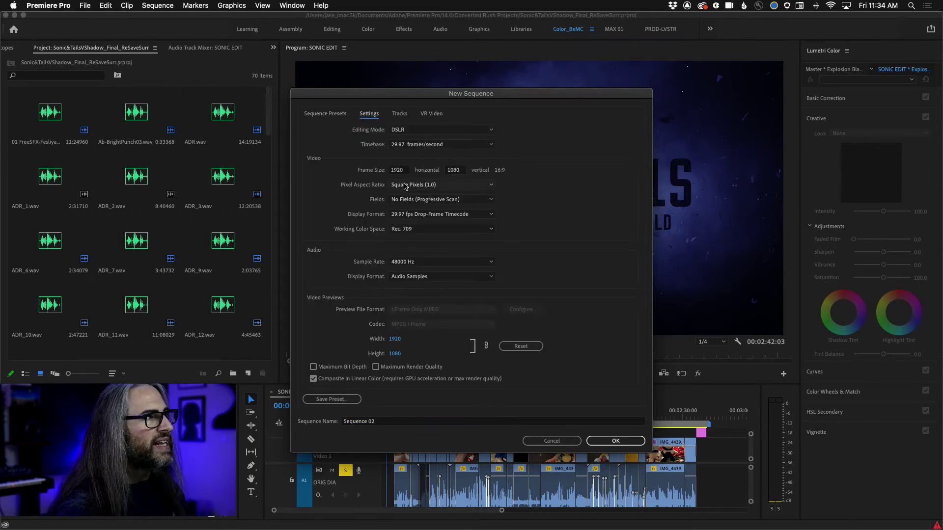
pyautogui.click(401, 169)
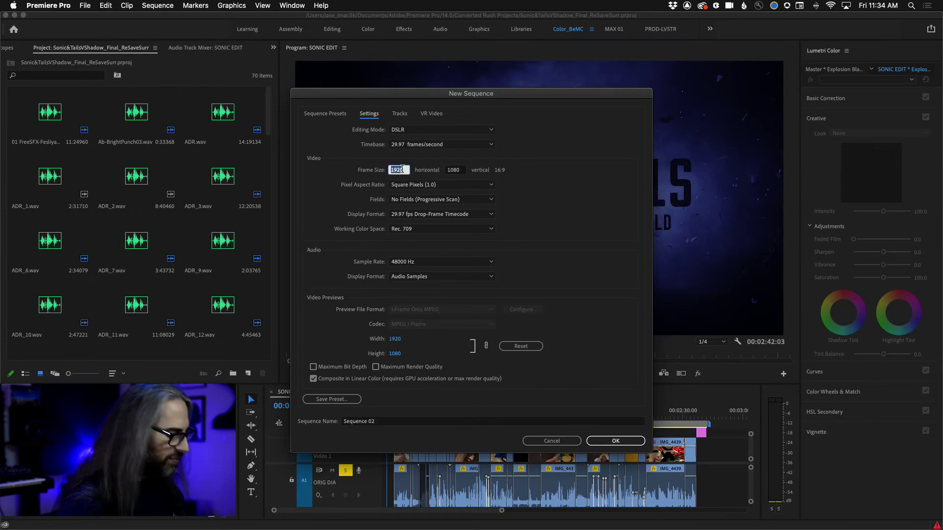
pyautogui.write('3840')
pyautogui.press('Tab')
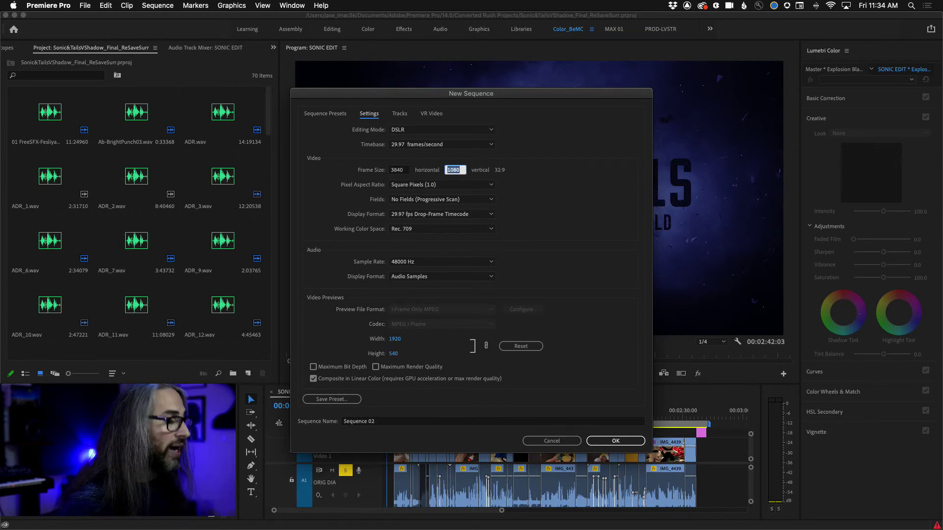
pyautogui.write('2160')
pyautogui.press('Tab')
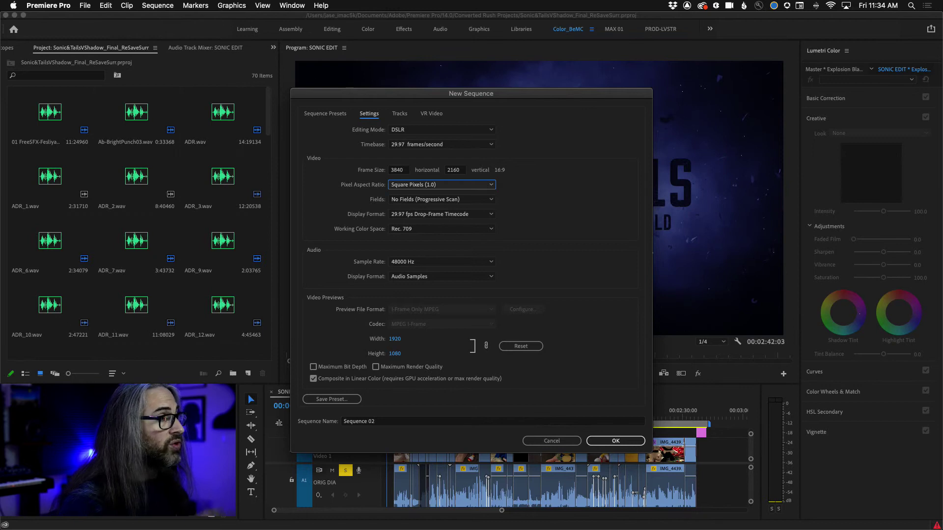
pyautogui.click(433, 144)
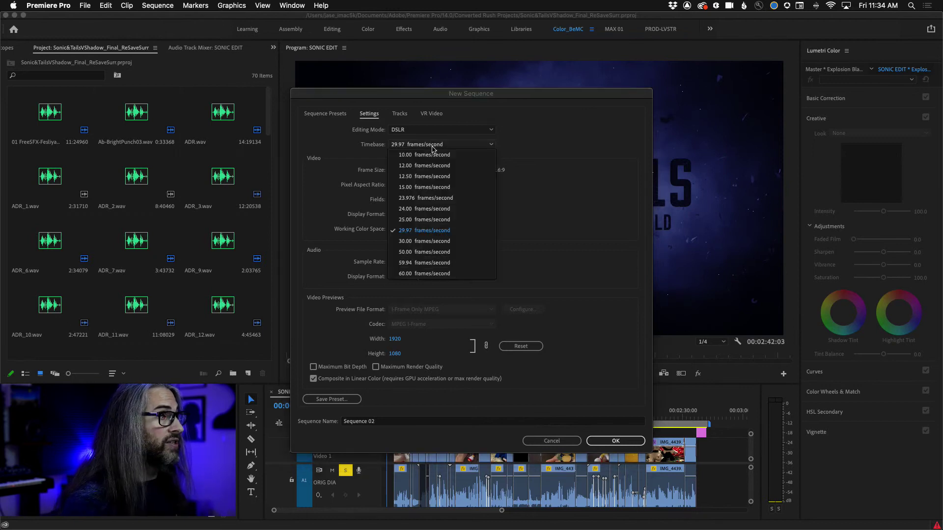
pyautogui.click(440, 242)
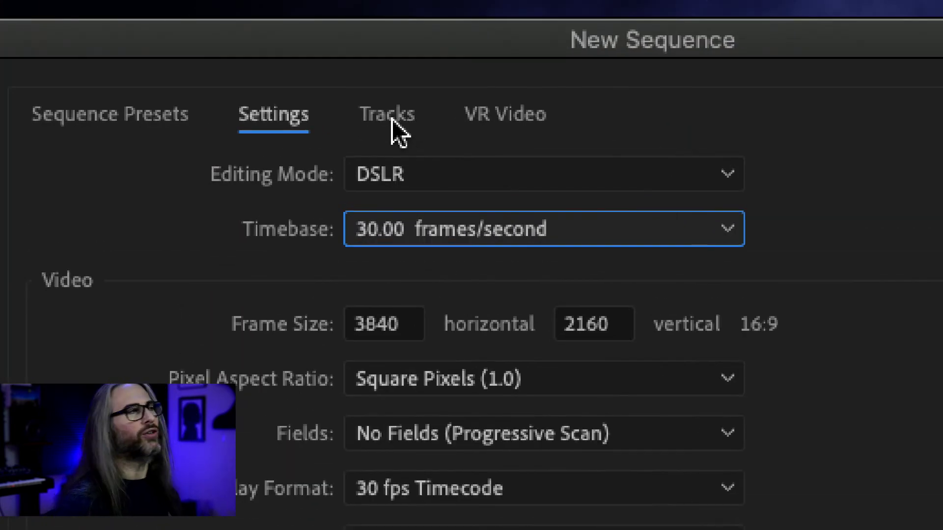
# Set the new sequence's audio master to 5.1, check the available track types for Audio 1, and cancel the sequence
pyautogui.click(392, 123)
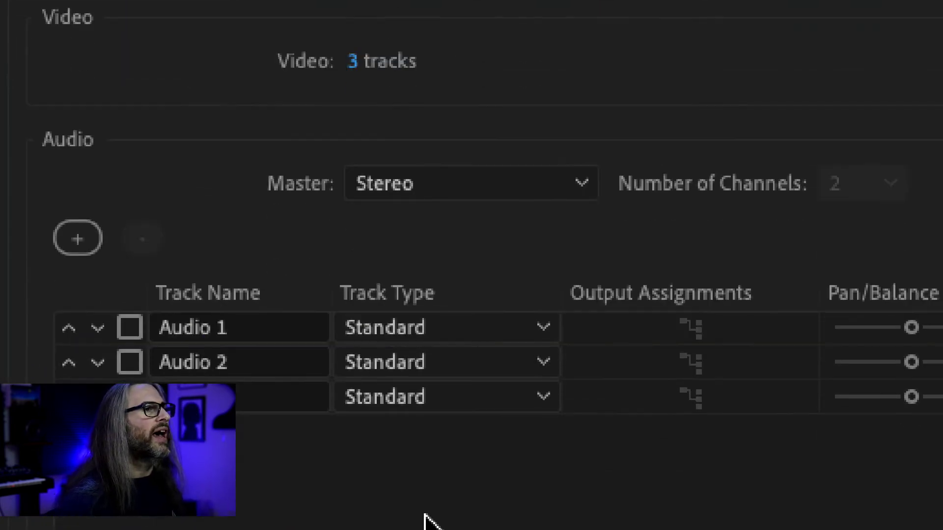
pyautogui.click(515, 195)
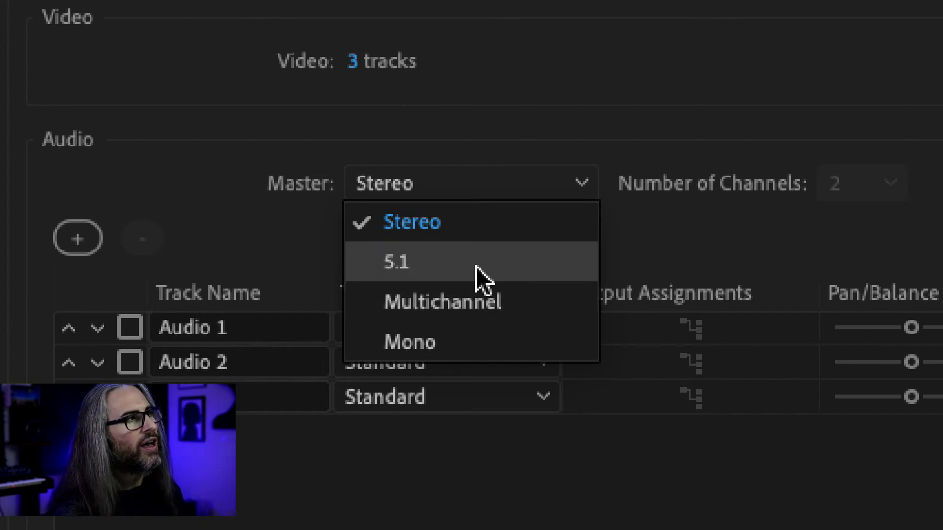
pyautogui.click(484, 279)
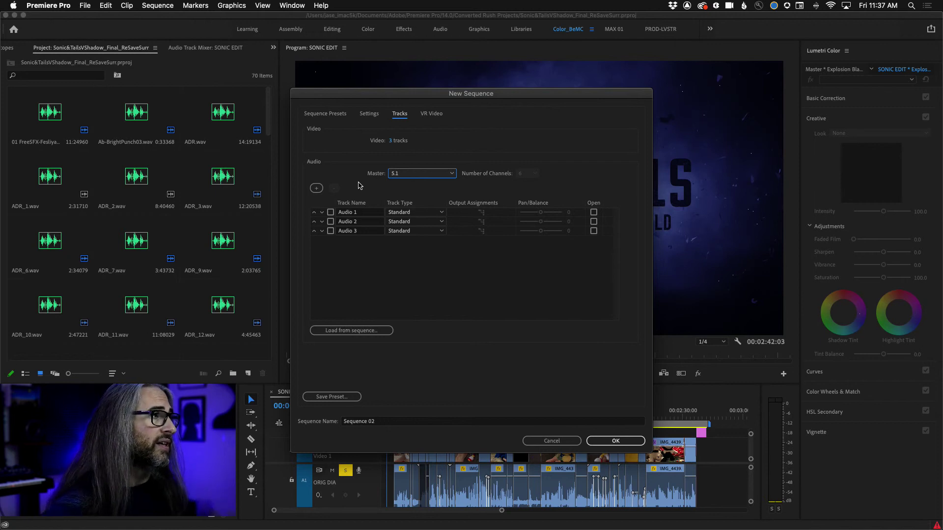
pyautogui.click(430, 214)
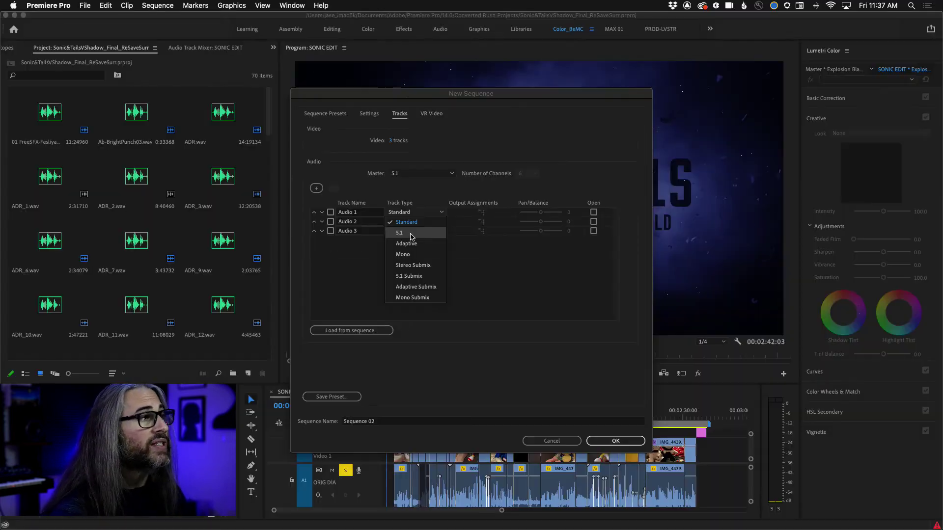
pyautogui.click(546, 442)
# Switch to the SONIC Surround sequence, nudge the RIG_SUR track's 5.1 panner slightly right in the Audio Track Mixer, and inspect its center control
pyautogui.click(353, 393)
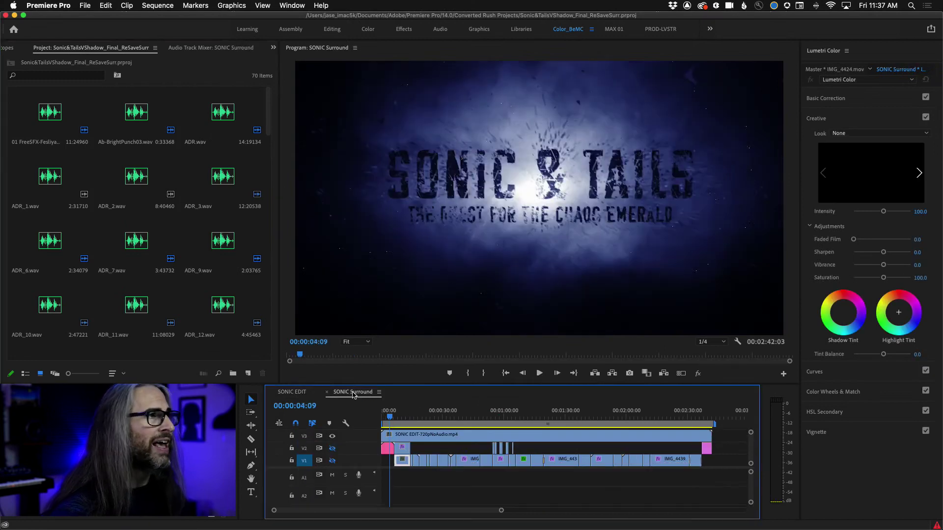
pyautogui.click(186, 49)
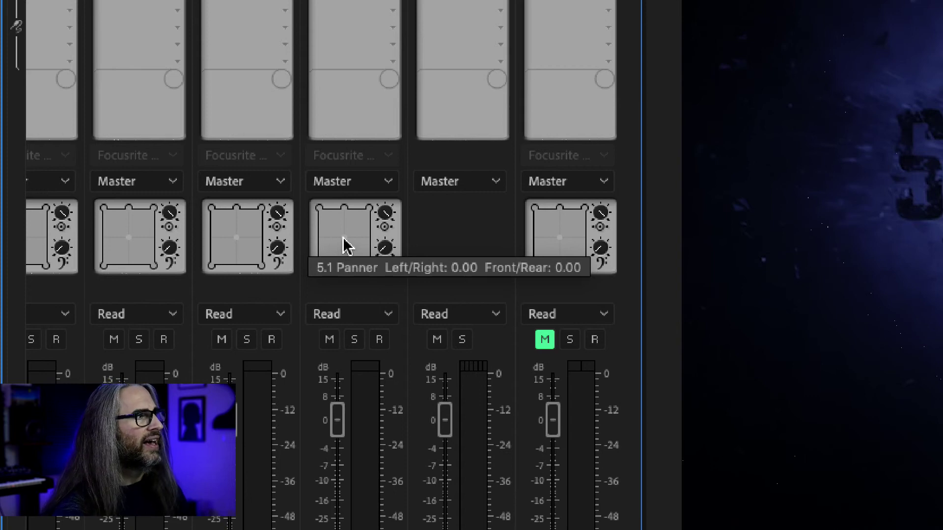
pyautogui.moveTo(344, 237)
pyautogui.mouseDown()
pyautogui.moveTo(337, 223)
pyautogui.moveTo(356, 216)
pyautogui.moveTo(361, 254)
pyautogui.moveTo(329, 254)
pyautogui.moveTo(331, 237)
pyautogui.moveTo(352, 223)
pyautogui.moveTo(365, 225)
pyautogui.moveTo(363, 257)
pyautogui.moveTo(329, 261)
pyautogui.moveTo(328, 222)
pyautogui.moveTo(347, 217)
pyautogui.moveTo(364, 221)
pyautogui.moveTo(364, 255)
pyautogui.moveTo(333, 254)
pyautogui.moveTo(331, 234)
pyautogui.moveTo(348, 213)
pyautogui.moveTo(332, 219)
pyautogui.moveTo(360, 234)
pyautogui.moveTo(317, 265)
pyautogui.moveTo(362, 264)
pyautogui.moveTo(347, 238)
pyautogui.mouseUp()
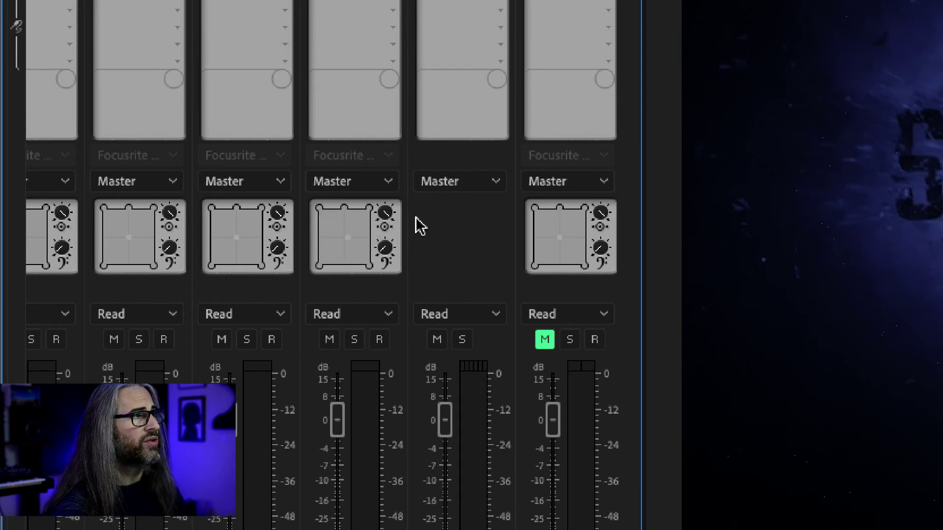
pyautogui.moveTo(384, 234)
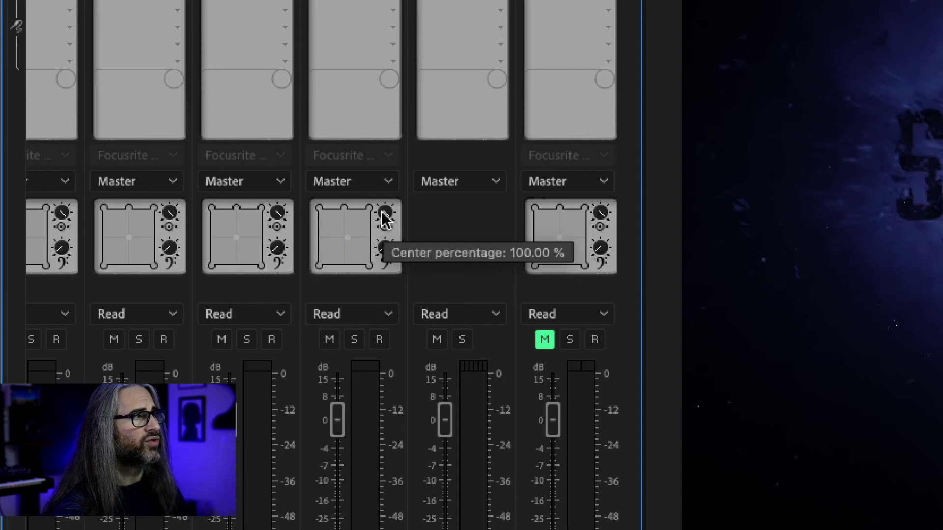
pyautogui.moveTo(388, 258)
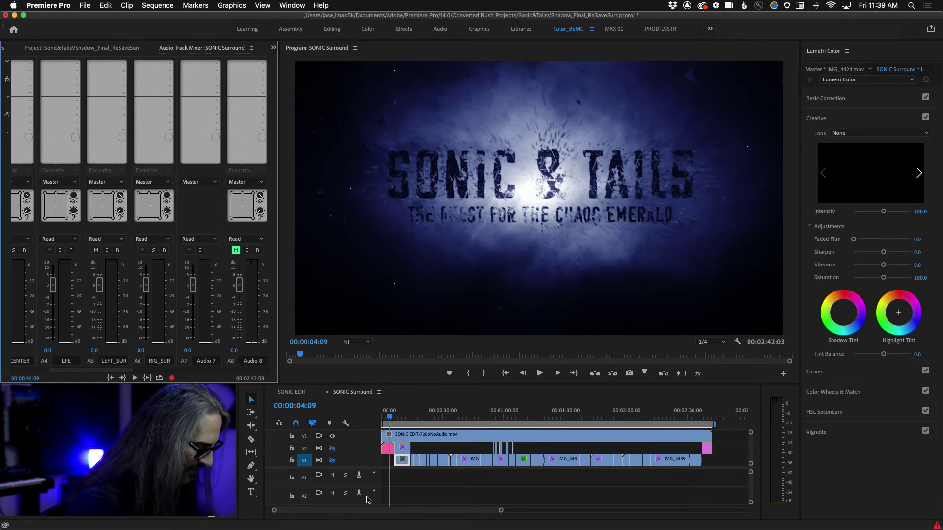
pyautogui.click(287, 4)
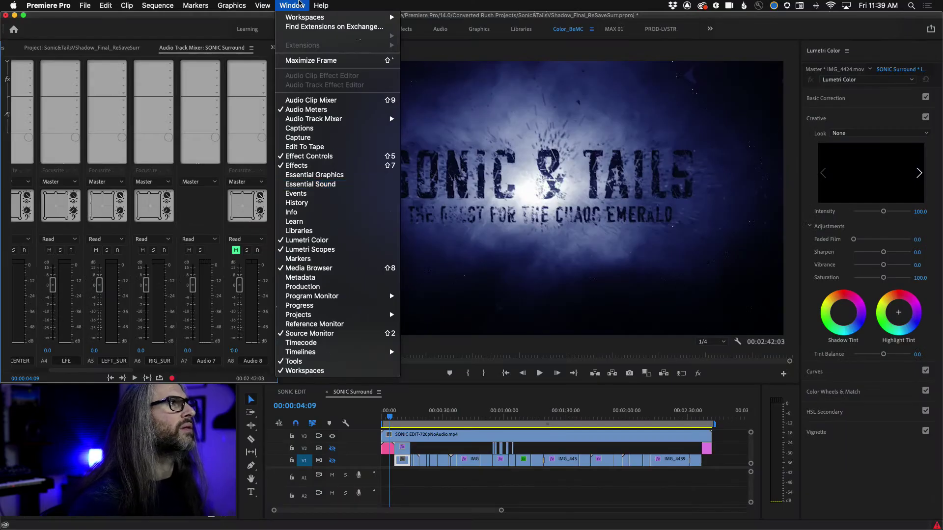
pyautogui.click(300, 4)
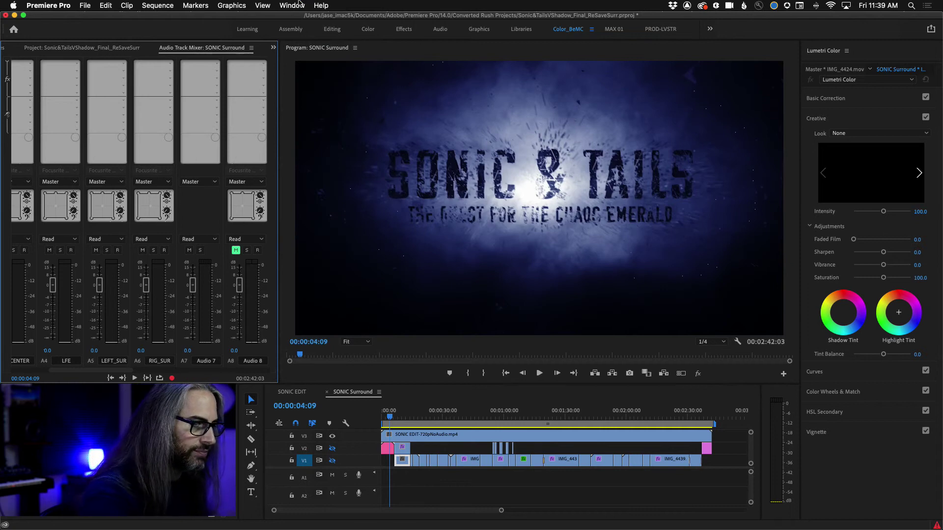
# Switch to Adobe Audition and enlarge the tracks of the Sonic51Remix session, bringing the 720p-FINAL video track into view
pyautogui.press('super+Tab')
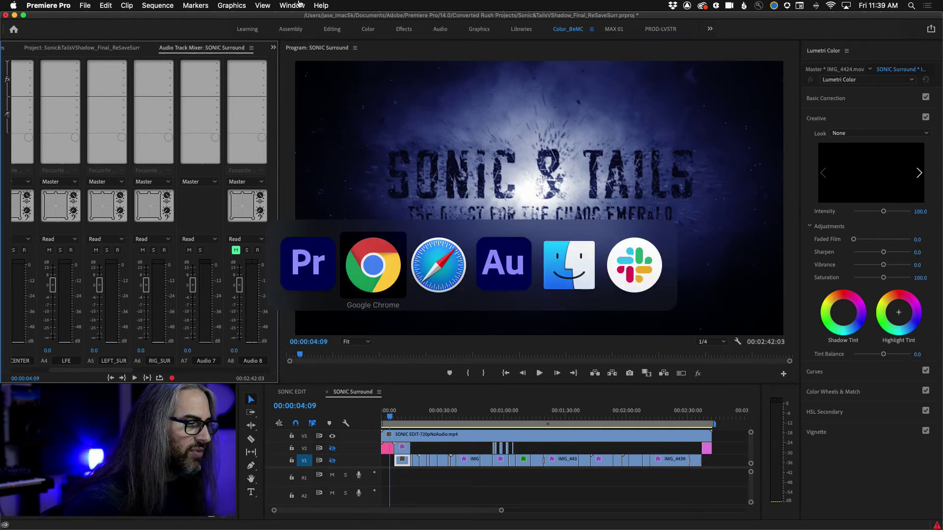
pyautogui.press('super+Tab')
pyautogui.press('super+Tab')
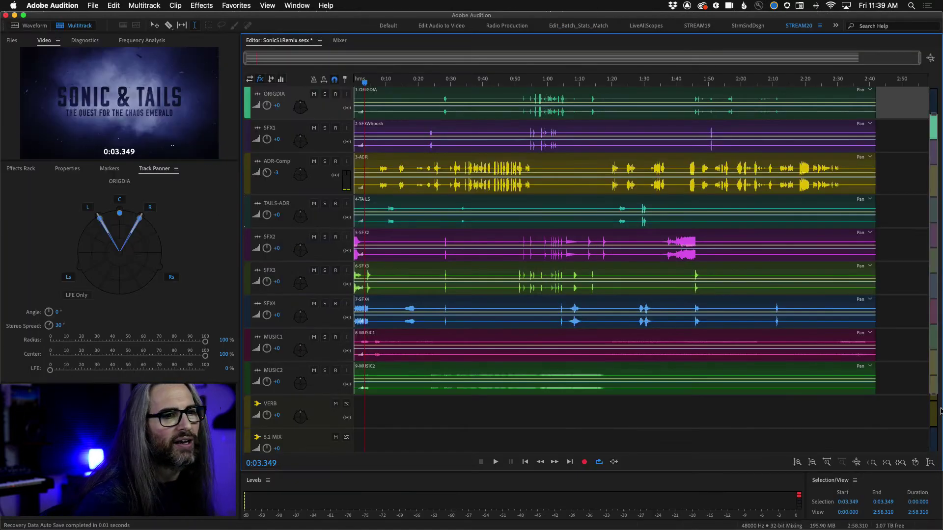
pyautogui.moveTo(935, 394); pyautogui.dragTo(934, 359)
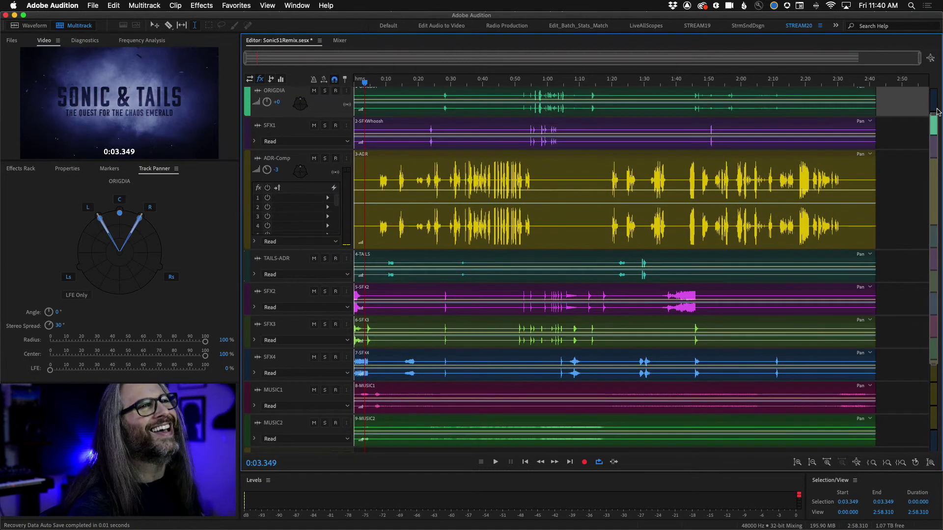
pyautogui.moveTo(935, 115); pyautogui.dragTo(933, 78)
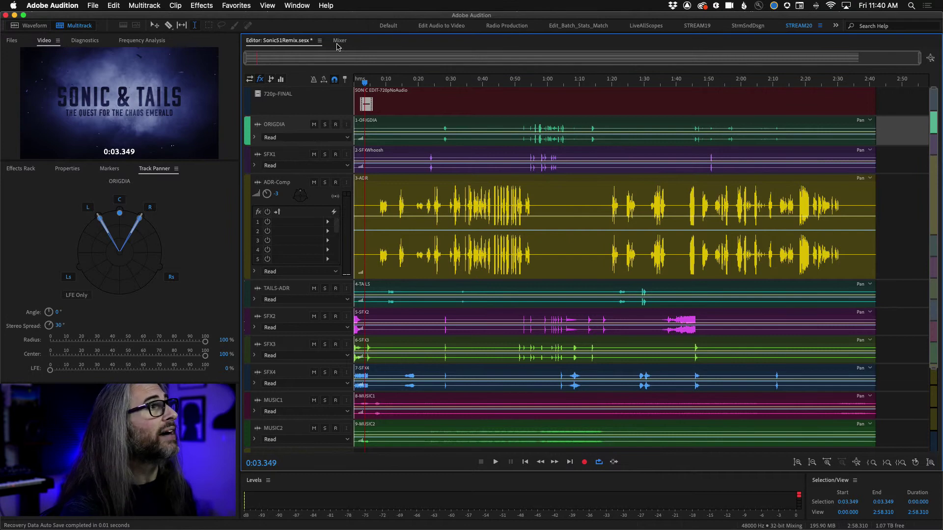
# Start a new multitrack session, check the available master channel formats including 5.1, and cancel the session
pyautogui.click(91, 5)
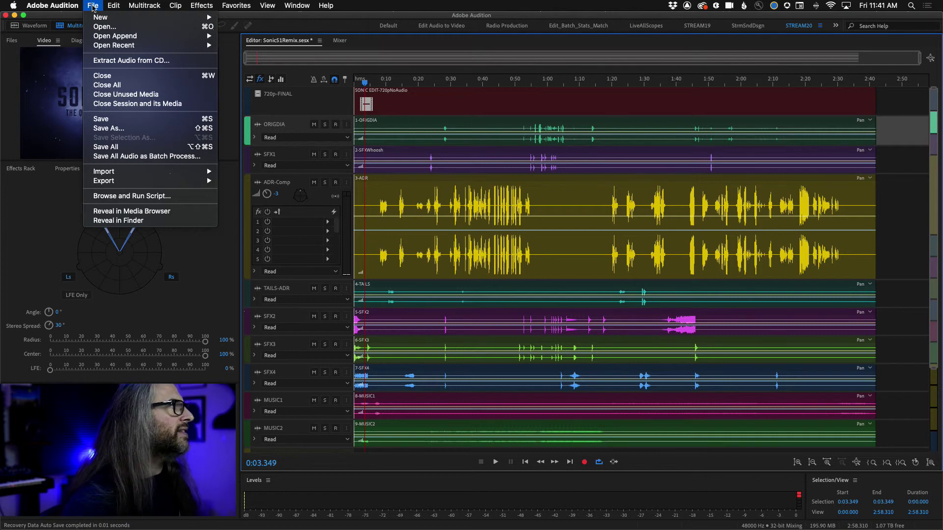
pyautogui.moveTo(106, 21)
pyautogui.click(253, 21)
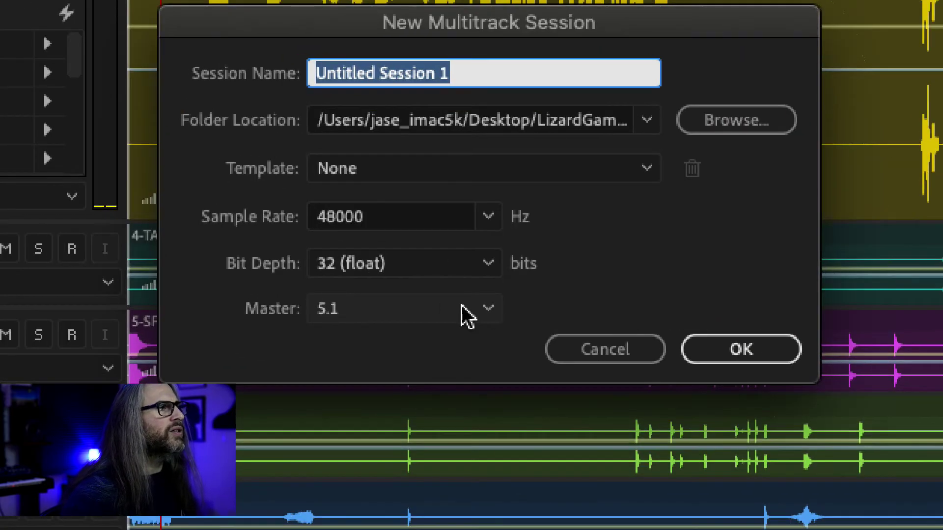
pyautogui.click(466, 314)
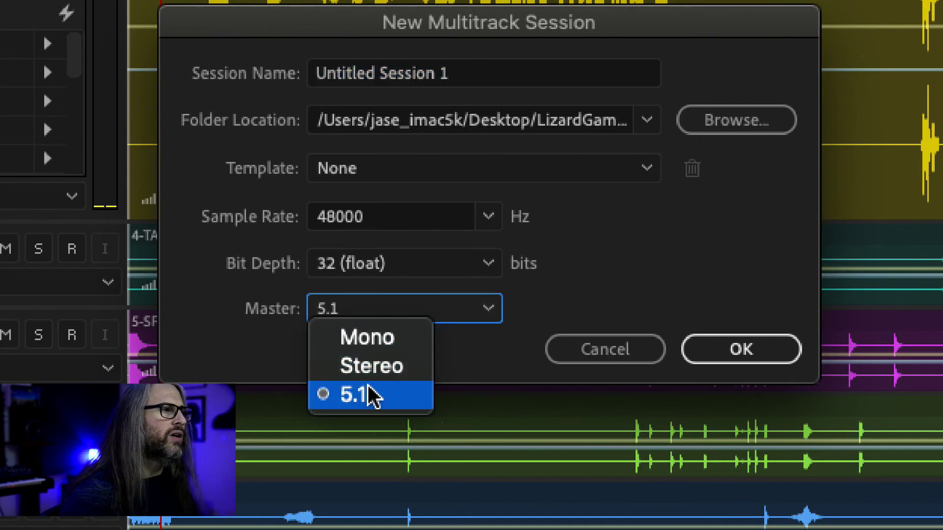
pyautogui.click(477, 374)
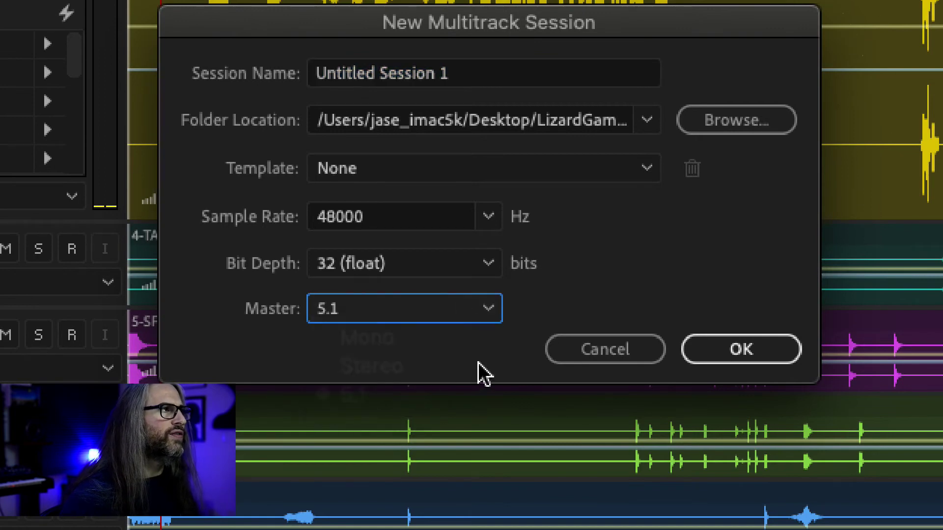
pyautogui.click(577, 352)
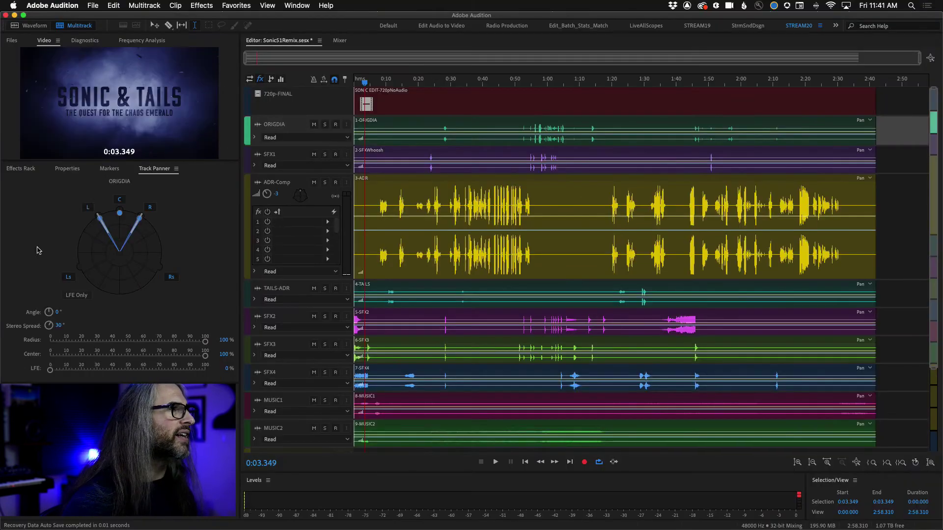
# Undock the Track Panner into a floating window, enlarge it, and place it over the lower part of the session's tracks
pyautogui.click(175, 169)
pyautogui.click(205, 187)
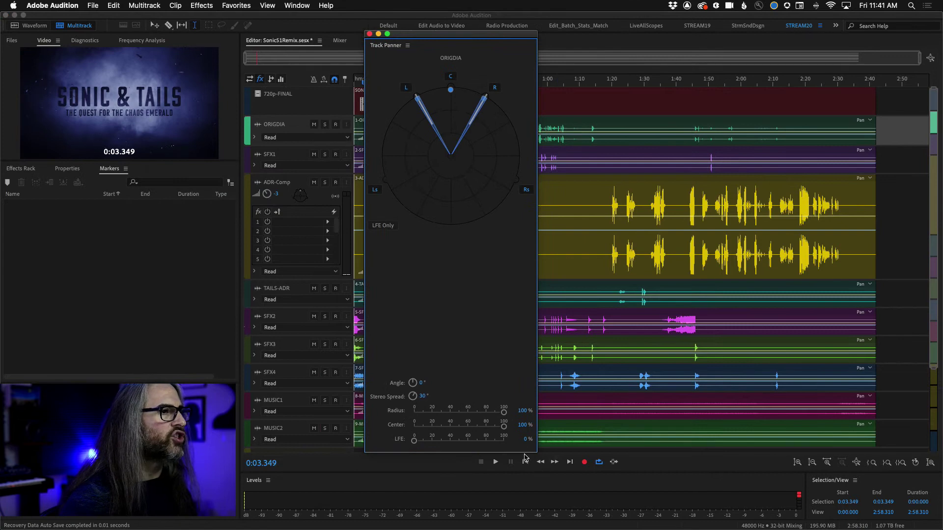
pyautogui.moveTo(536, 452); pyautogui.dragTo(696, 371)
pyautogui.moveTo(539, 40); pyautogui.dragTo(675, 113)
# Try out ORIGDIA's 5.1 pan point, the Ls and Rs speakers, and the Center and LFE controls in the Track Panner
pyautogui.click(667, 165)
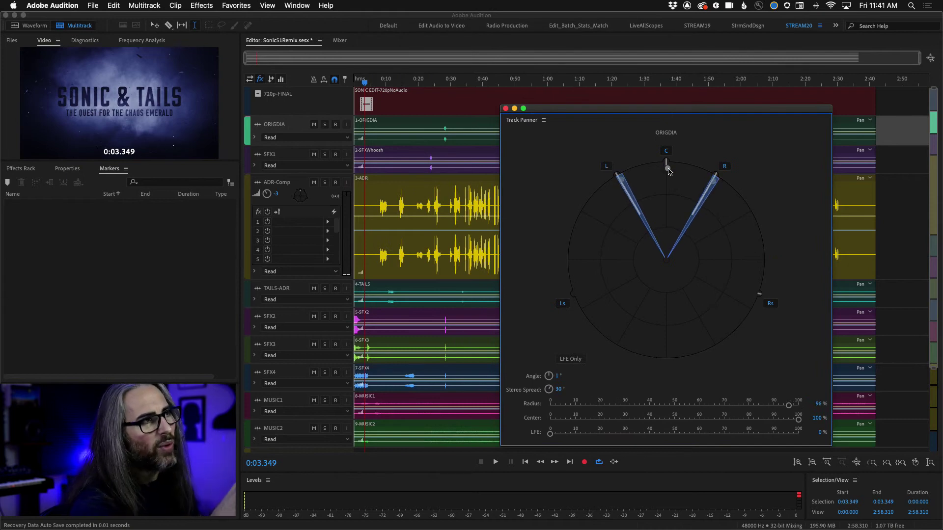
pyautogui.moveTo(667, 168)
pyautogui.mouseDown()
pyautogui.moveTo(638, 211)
pyautogui.moveTo(671, 179)
pyautogui.moveTo(674, 235)
pyautogui.moveTo(688, 211)
pyautogui.moveTo(733, 249)
pyautogui.moveTo(684, 267)
pyautogui.moveTo(716, 274)
pyautogui.moveTo(712, 250)
pyautogui.moveTo(653, 200)
pyautogui.moveTo(661, 225)
pyautogui.moveTo(659, 196)
pyautogui.moveTo(662, 207)
pyautogui.moveTo(656, 320)
pyautogui.moveTo(669, 185)
pyautogui.moveTo(667, 325)
pyautogui.moveTo(666, 196)
pyautogui.moveTo(679, 313)
pyautogui.moveTo(669, 216)
pyautogui.moveTo(638, 269)
pyautogui.moveTo(674, 249)
pyautogui.moveTo(683, 329)
pyautogui.moveTo(669, 194)
pyautogui.moveTo(673, 332)
pyautogui.moveTo(668, 168)
pyautogui.mouseUp()
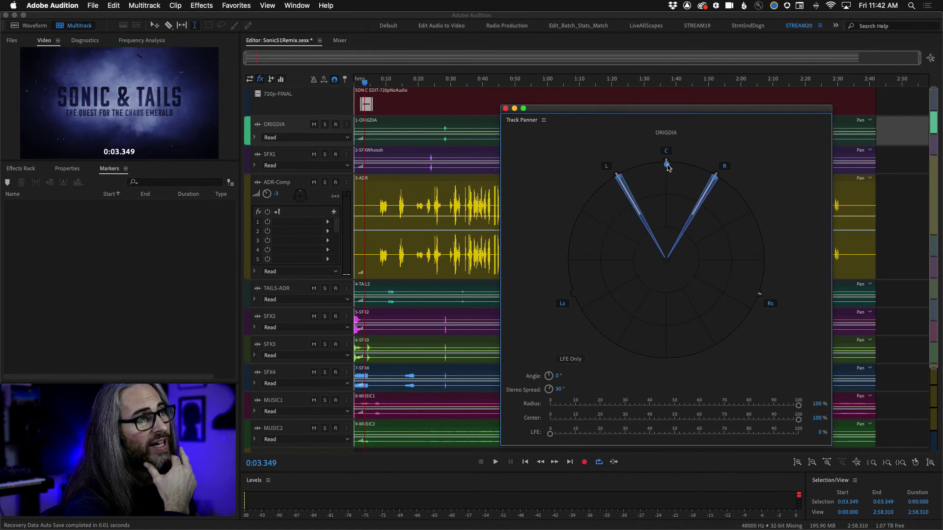
pyautogui.click(562, 304)
pyautogui.click(770, 303)
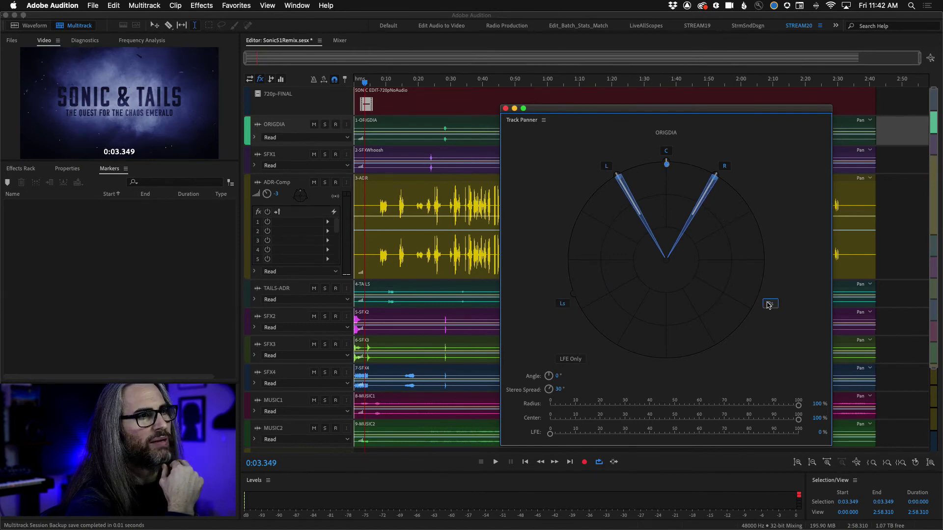
pyautogui.click(769, 303)
pyautogui.moveTo(604, 165)
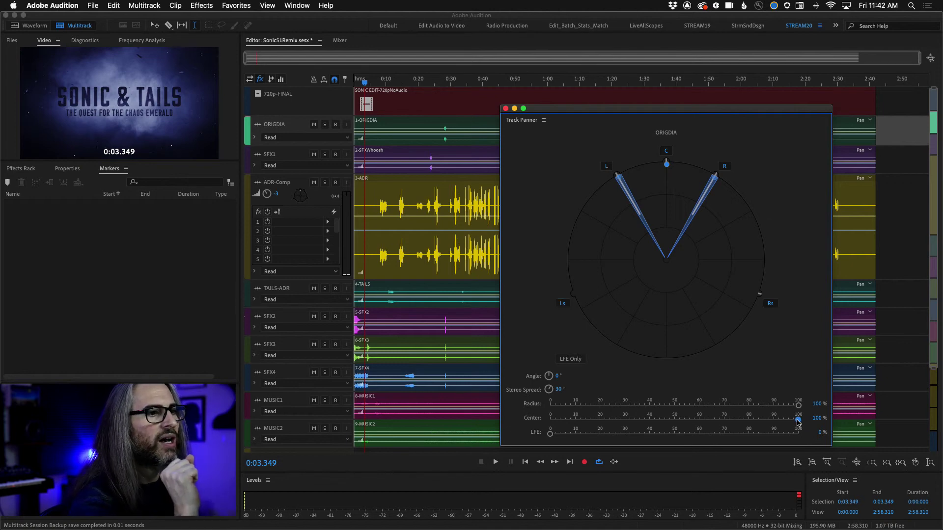
pyautogui.moveTo(798, 420)
pyautogui.mouseDown()
pyautogui.moveTo(644, 420)
pyautogui.moveTo(813, 423)
pyautogui.moveTo(722, 422)
pyautogui.moveTo(800, 420)
pyautogui.mouseUp()
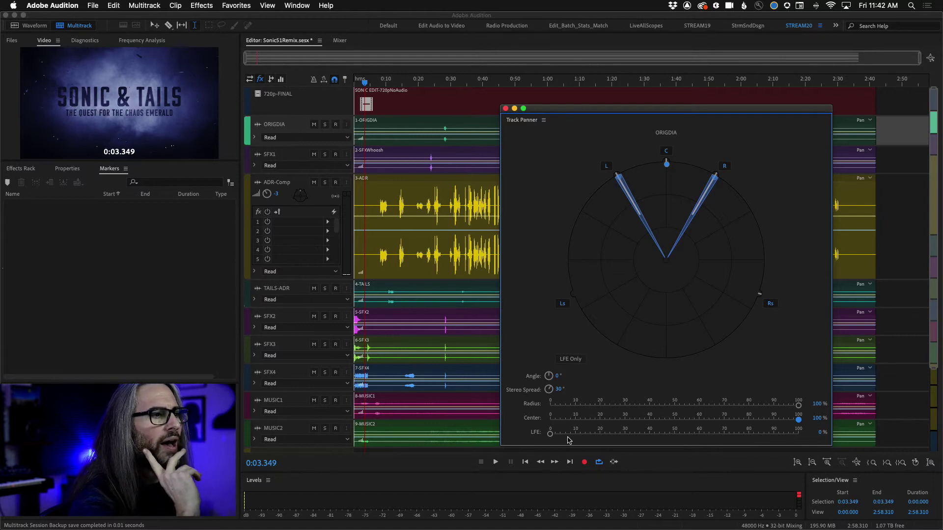
pyautogui.moveTo(550, 434); pyautogui.dragTo(518, 448)
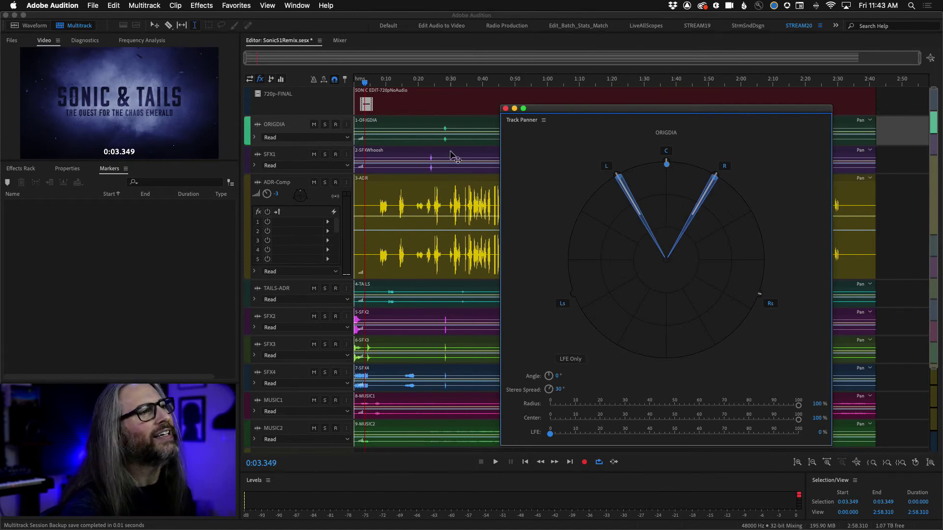
# Close the floating Track Panner and reduce the height of the ADR-Comp track
pyautogui.click(505, 108)
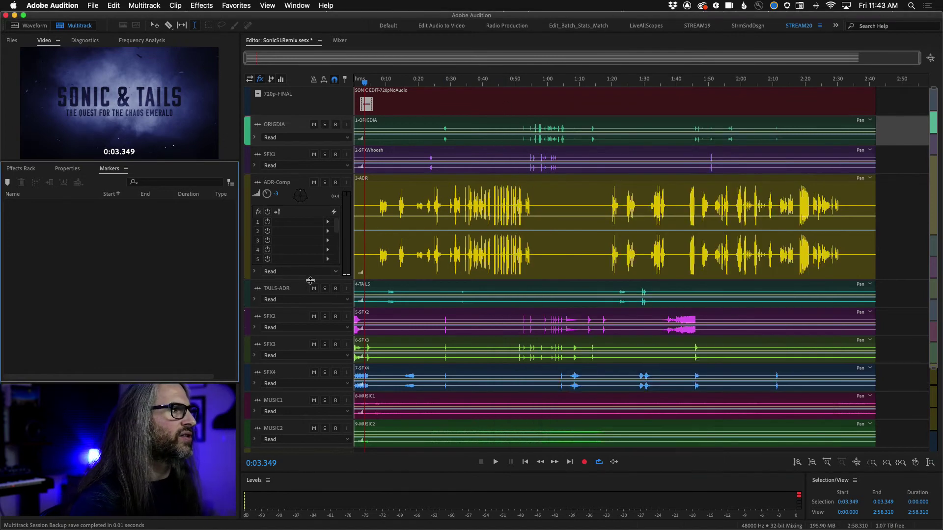
pyautogui.moveTo(310, 282); pyautogui.dragTo(312, 227)
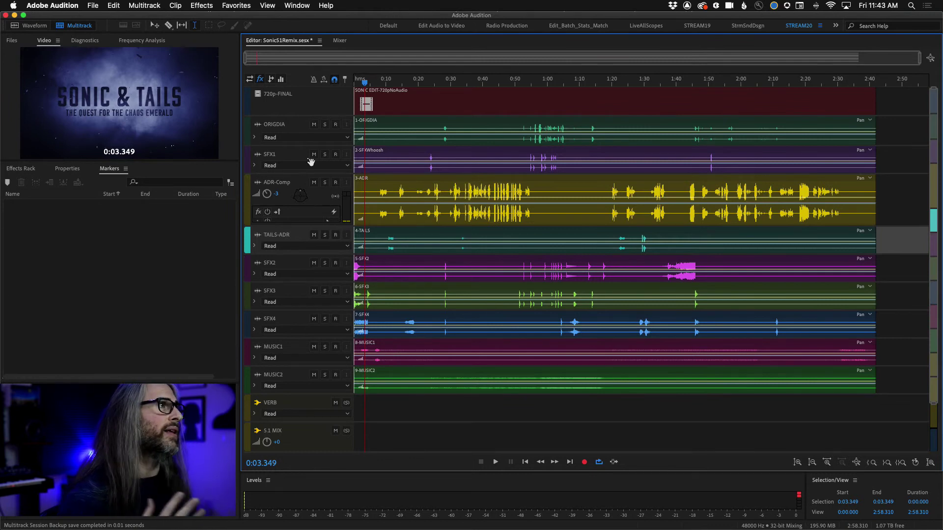
# Examine the send destinations of the ORIGDIA and SFX1 tracks and the STEREOMIX bus in the Mixer
pyautogui.click(340, 42)
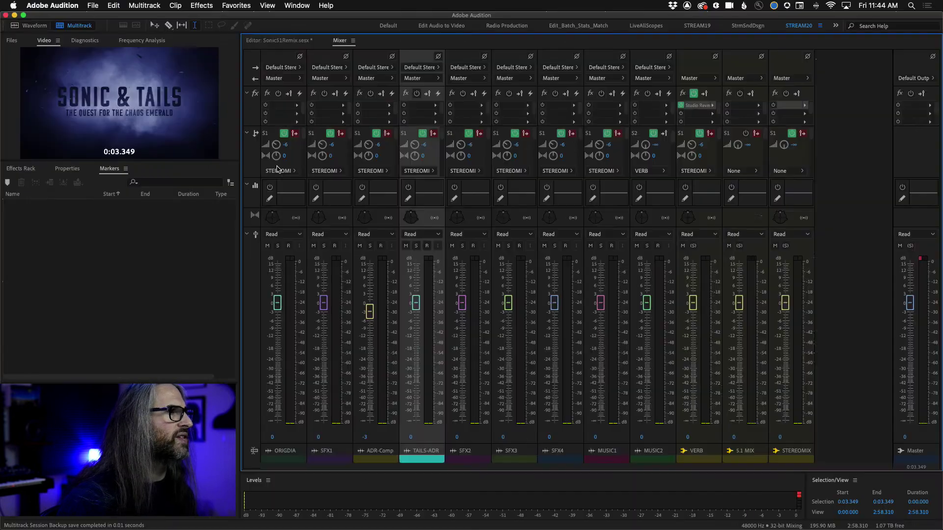
pyautogui.click(292, 172)
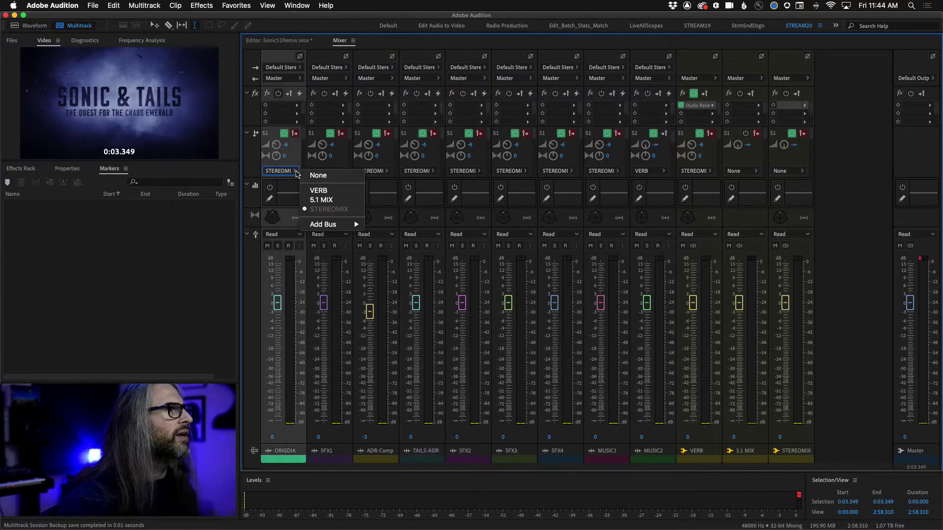
pyautogui.moveTo(316, 228)
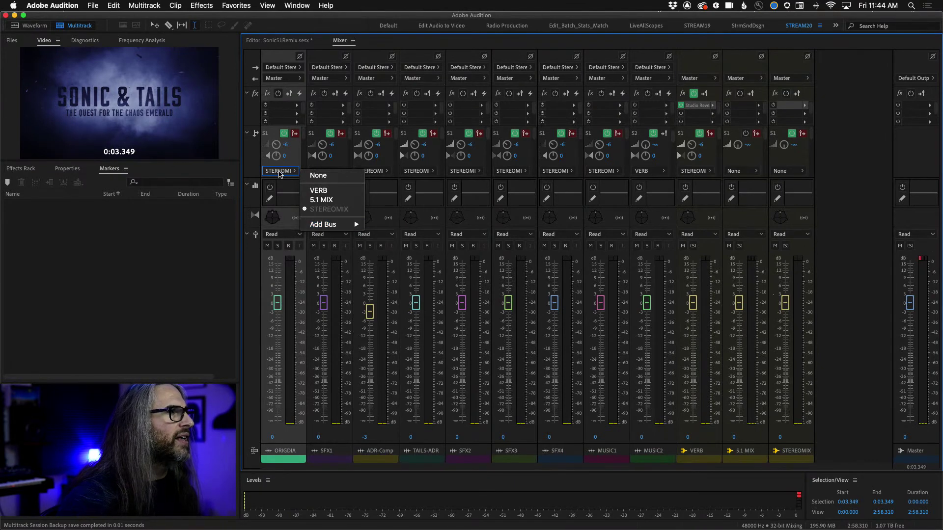
pyautogui.click(254, 169)
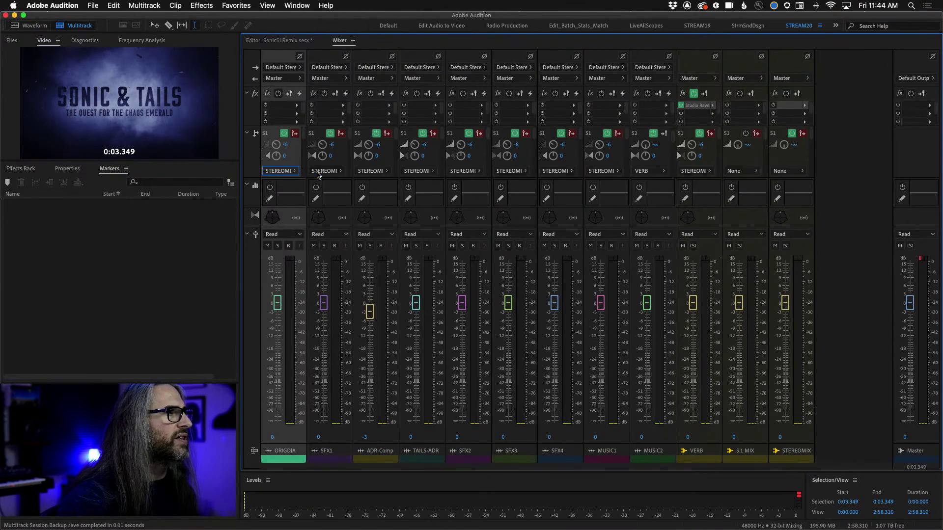
pyautogui.click(329, 172)
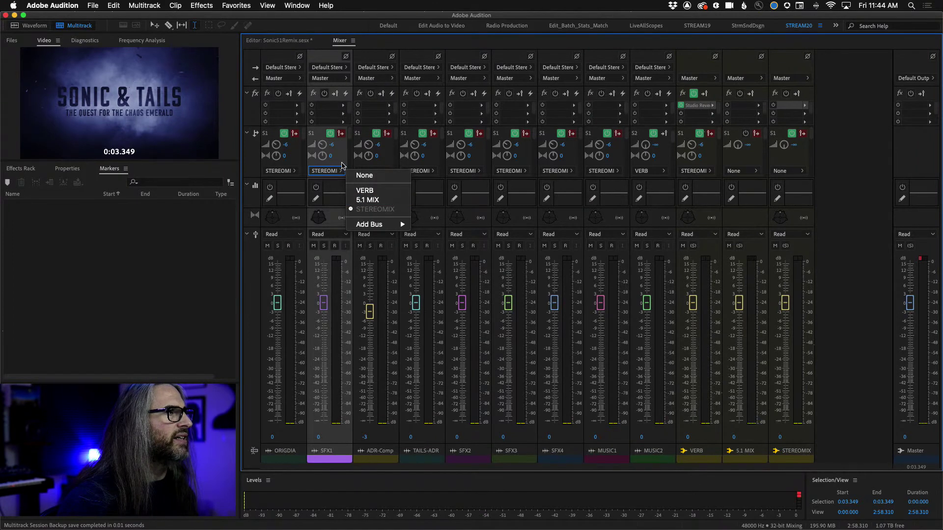
pyautogui.click(343, 164)
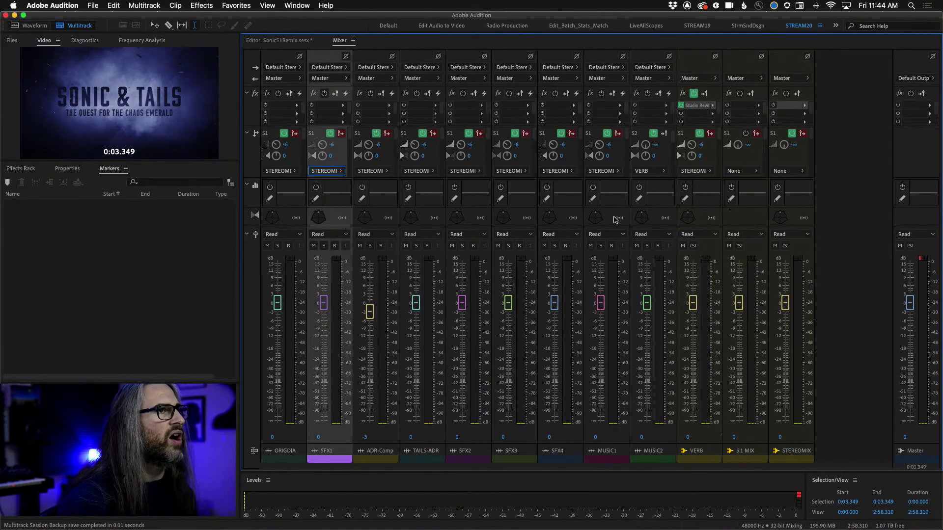
pyautogui.doubleClick(801, 450)
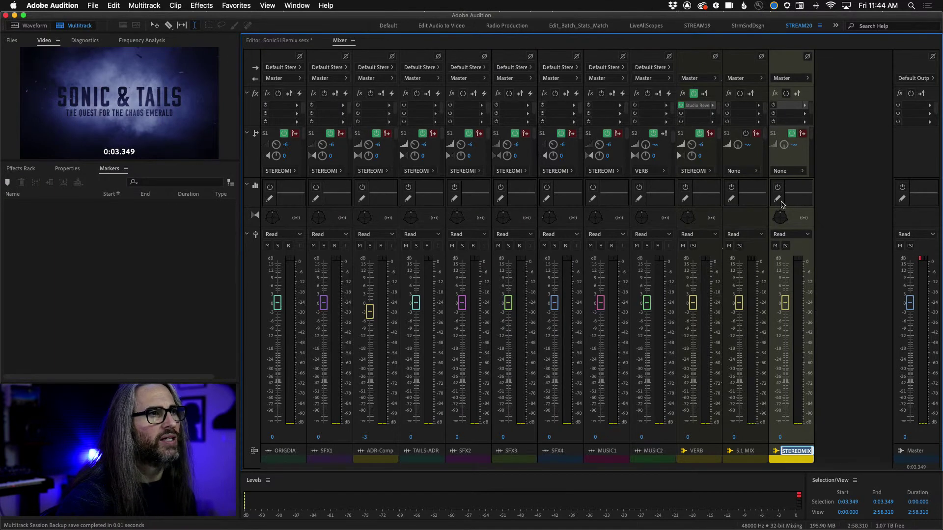
pyautogui.click(855, 306)
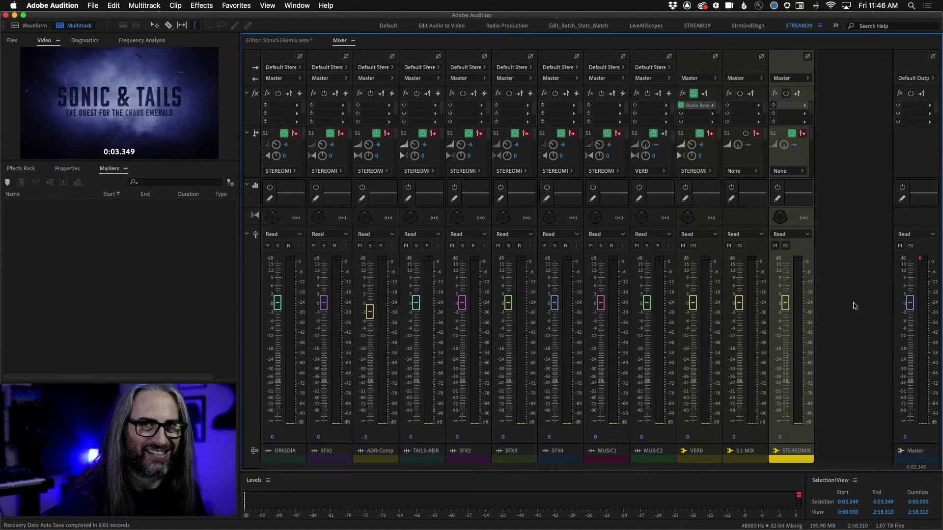
# Inspect the Studio Reverb settings on the VERB bus, close them, and check the VERB and STEREOMIX bus strips
pyautogui.click(707, 442)
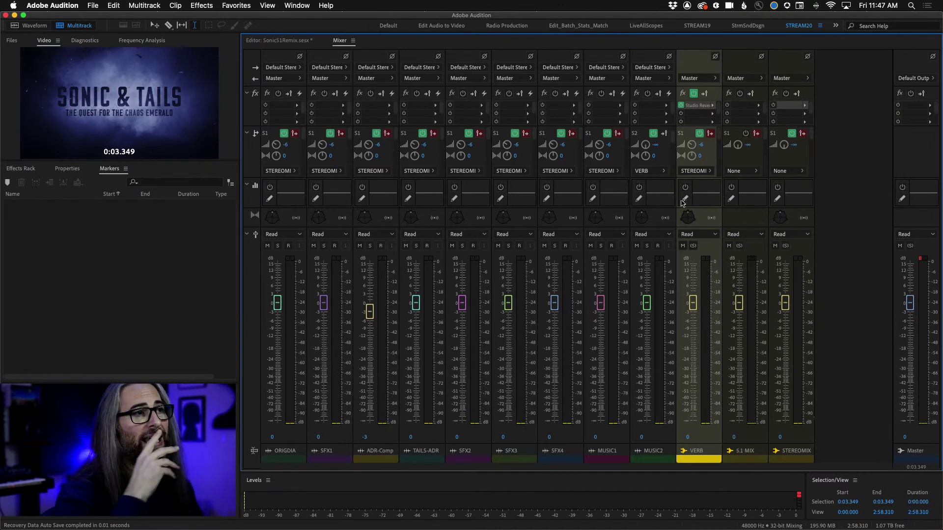
pyautogui.doubleClick(698, 106)
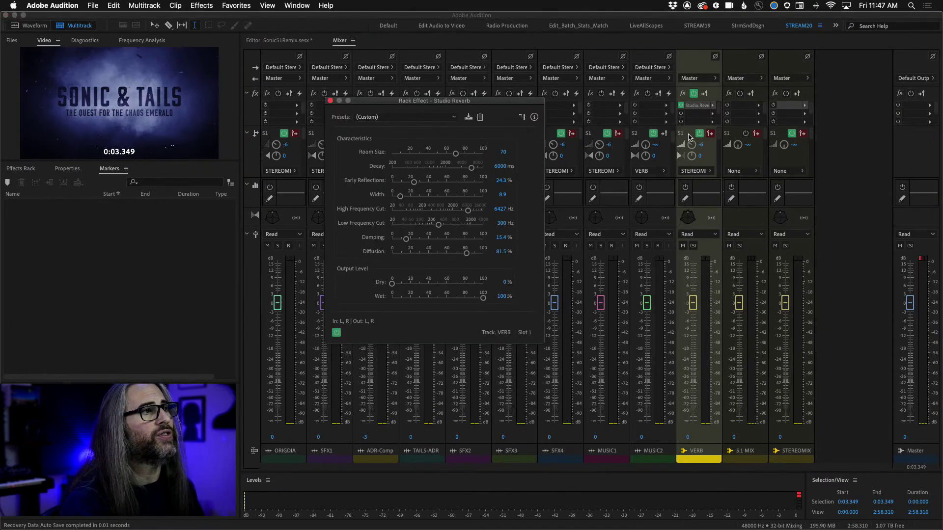
pyautogui.moveTo(453, 98); pyautogui.dragTo(637, 88)
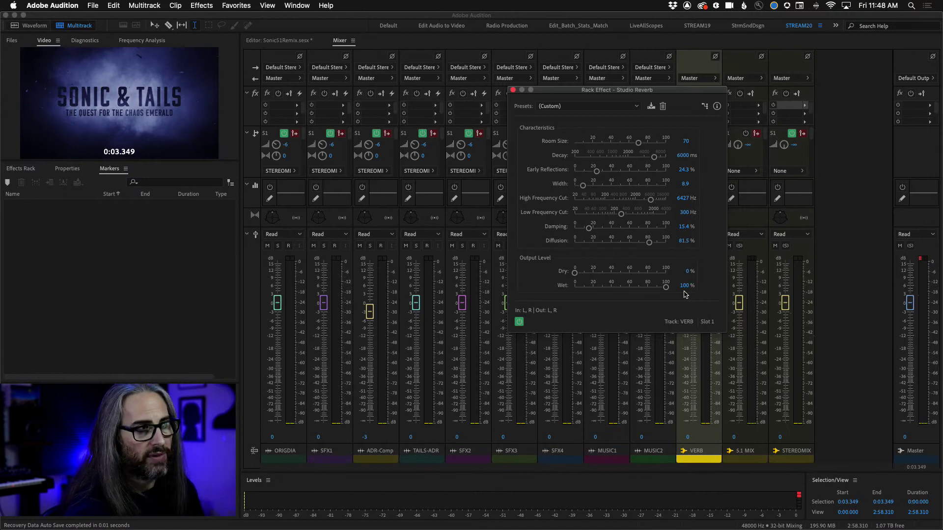
pyautogui.click(513, 90)
pyautogui.click(808, 432)
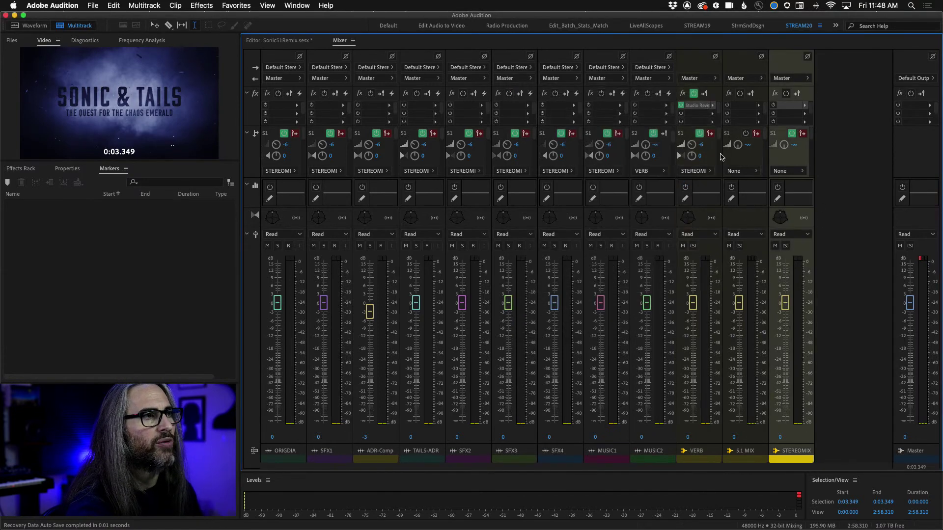
pyautogui.moveTo(718, 133); pyautogui.dragTo(720, 130)
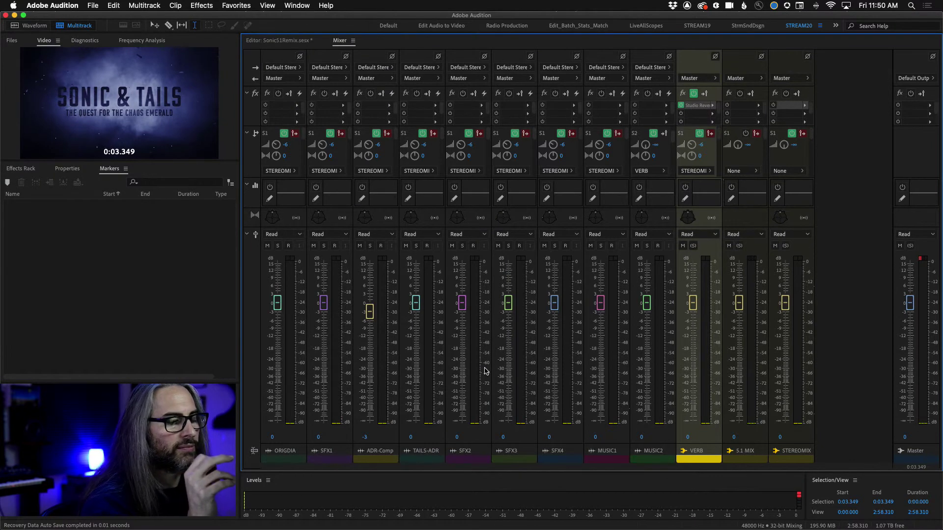
# Reorder the session so TAILS-ADR and ADR-Comp sit between ORIGDIA and SFX1, and enlarge the ORIGDIA, SFX1 and TAILS-ADR tracks
pyautogui.click(277, 41)
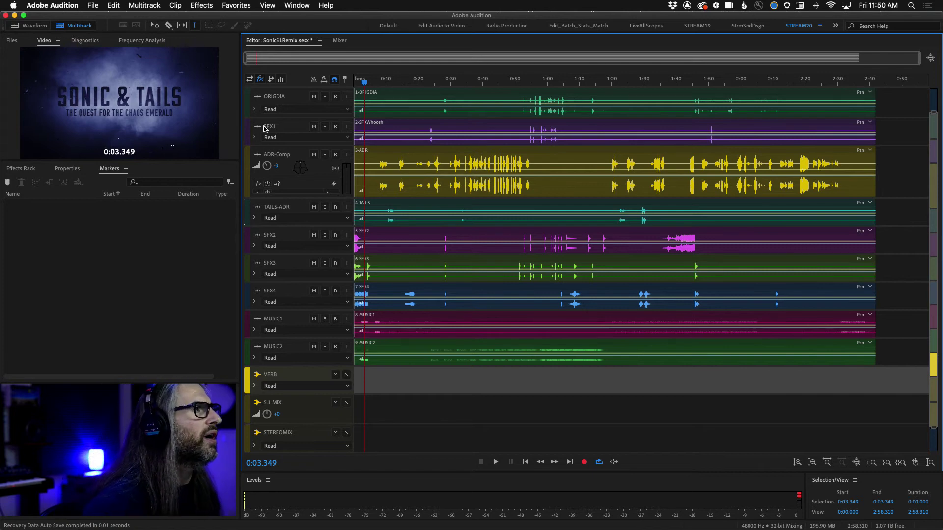
pyautogui.moveTo(292, 118); pyautogui.dragTo(249, 143)
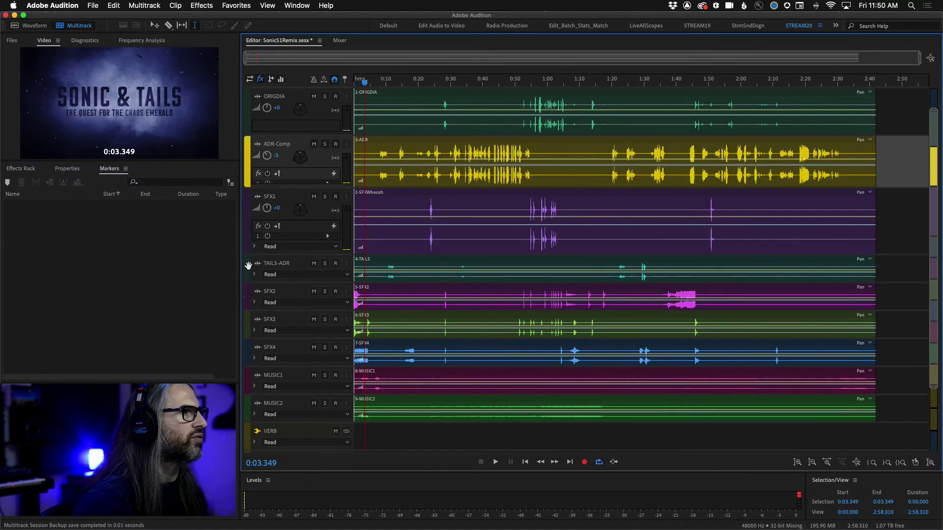
pyautogui.moveTo(247, 266); pyautogui.dragTo(248, 150)
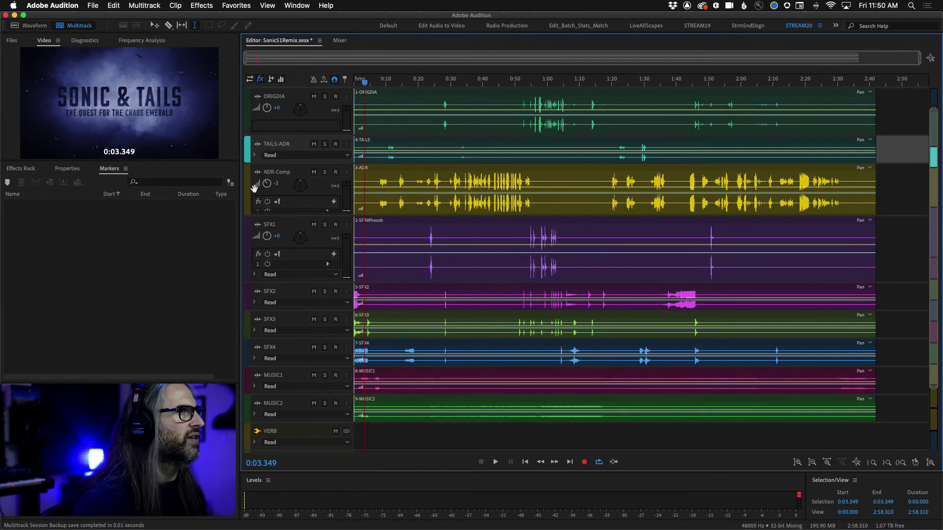
pyautogui.click(321, 166)
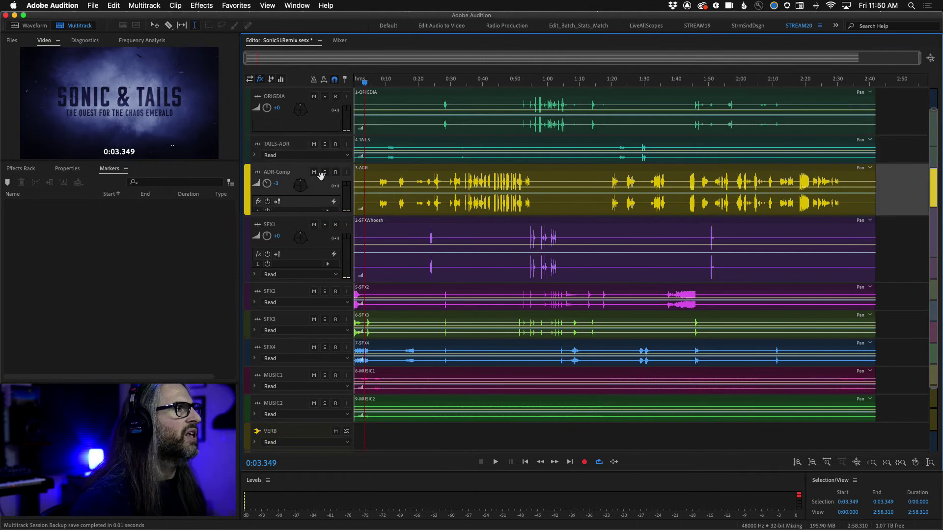
pyautogui.moveTo(311, 163); pyautogui.dragTo(312, 189)
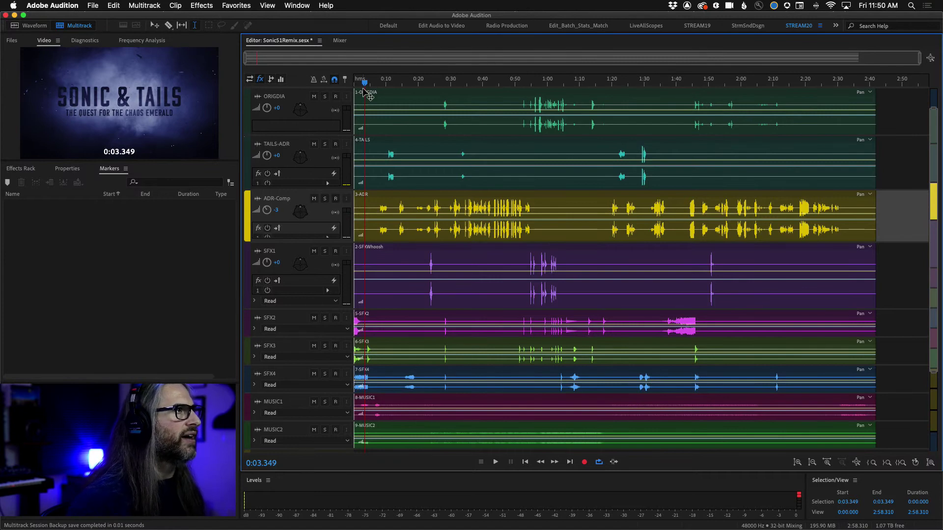
# Solo the ADR-Comp and TAILS-ADR tracks and play the dialogue from about 0:07.765 to 0:15.474
pyautogui.moveTo(364, 82); pyautogui.dragTo(377, 82)
pyautogui.click(325, 199)
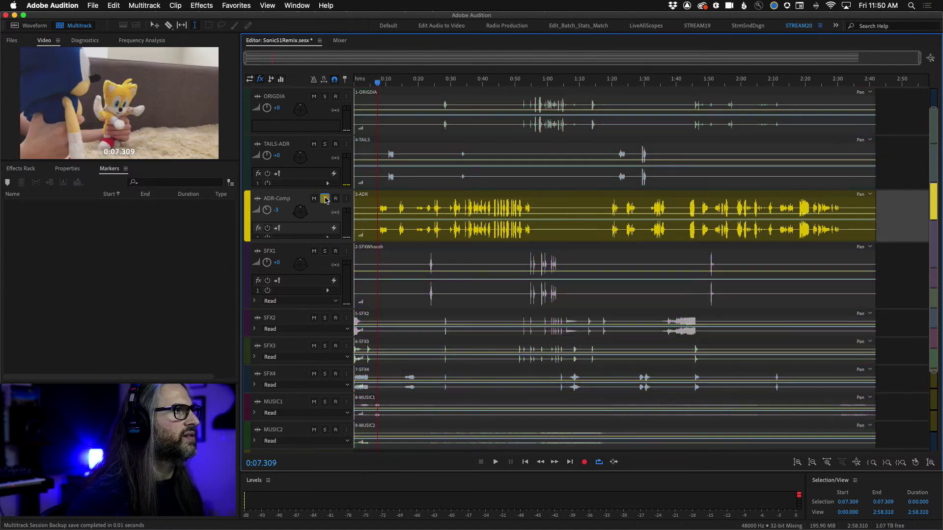
pyautogui.click(325, 144)
pyautogui.moveTo(377, 85); pyautogui.dragTo(379, 84)
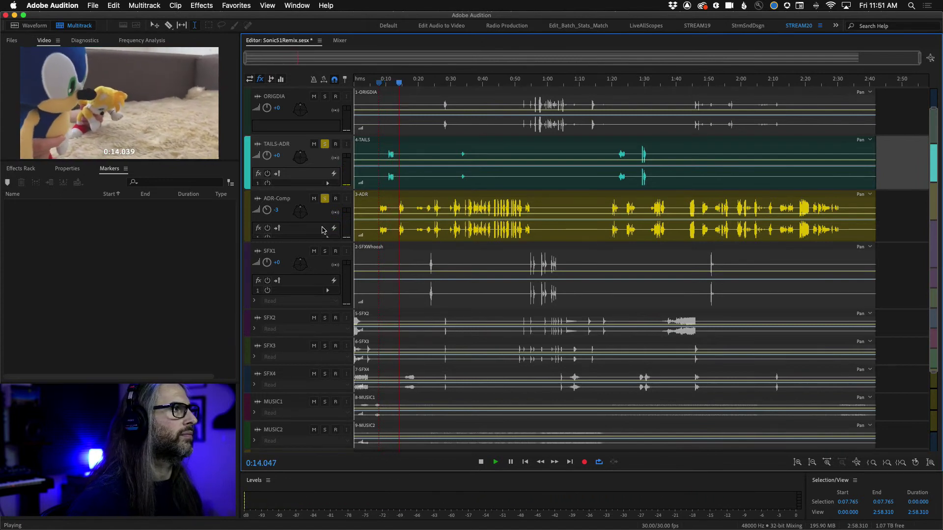
pyautogui.press('space')
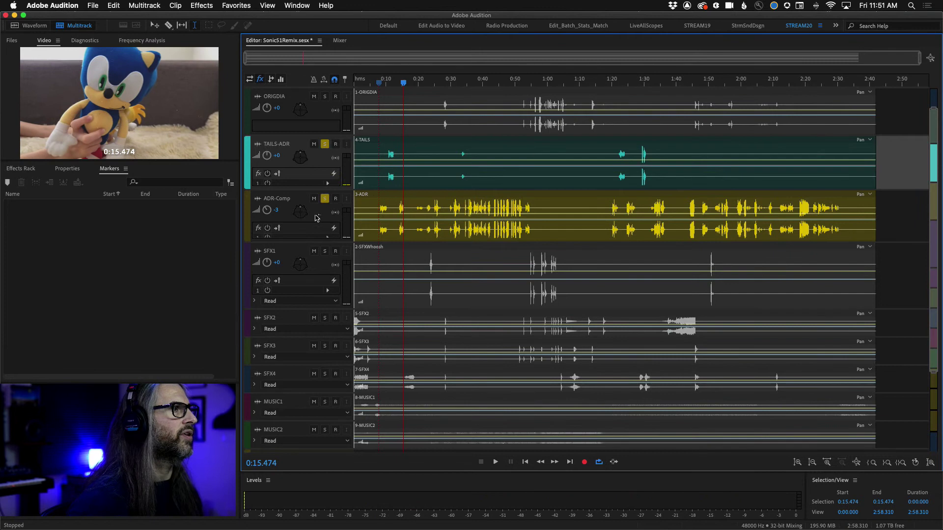
# Open the ADR-Comp track's surround Track Panner and dock it in the same panel group as Markers
pyautogui.click(301, 212)
pyautogui.doubleClick(300, 212)
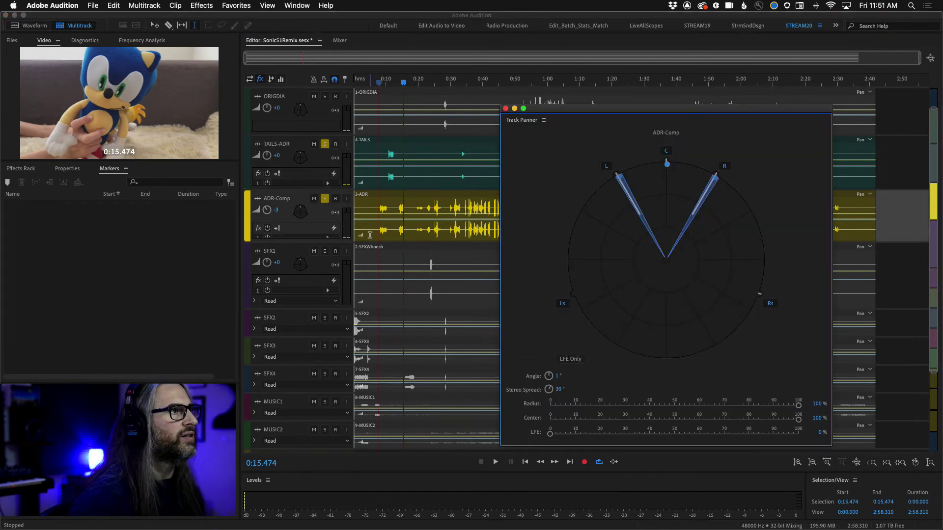
pyautogui.moveTo(554, 122); pyautogui.dragTo(109, 264)
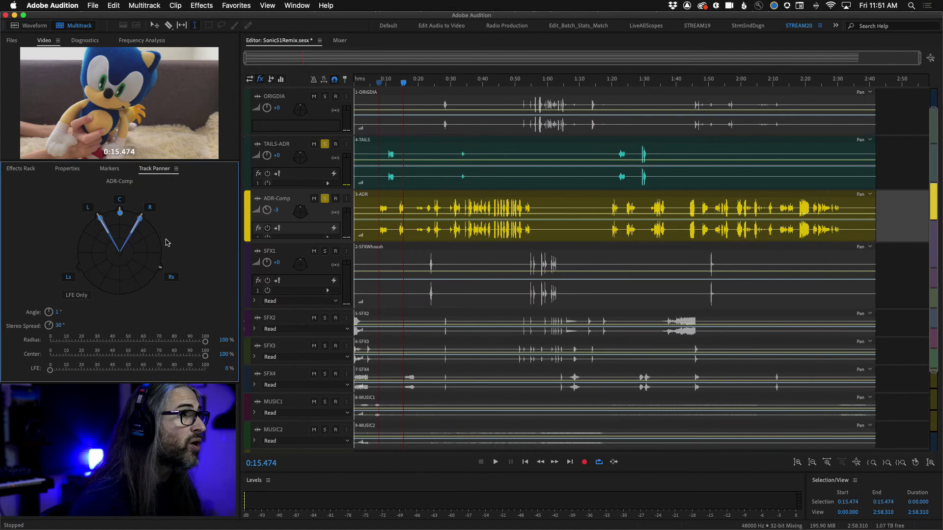
# Set the ADR-Comp pan angle to 0° and turn off the L and R channels for ADR-Comp and TAILS-ADR
pyautogui.moveTo(120, 212); pyautogui.dragTo(120, 210)
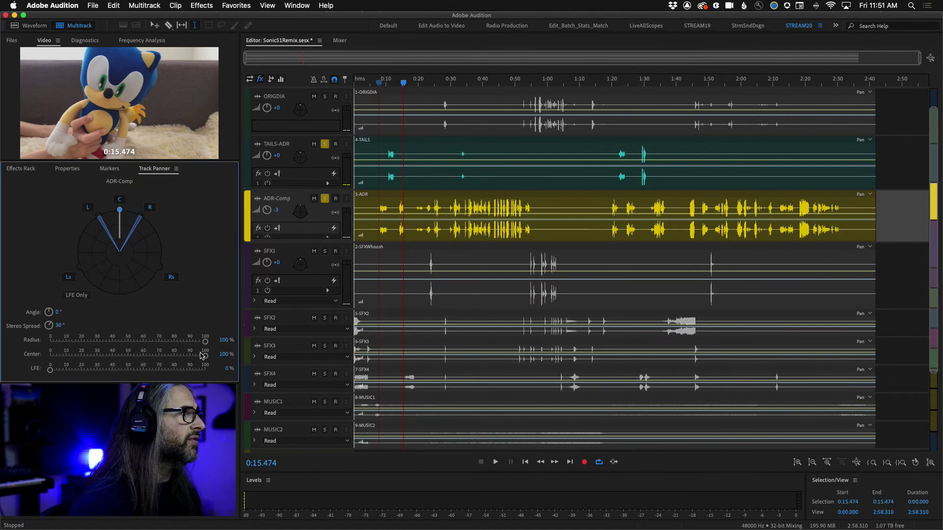
pyautogui.moveTo(204, 353); pyautogui.dragTo(183, 351)
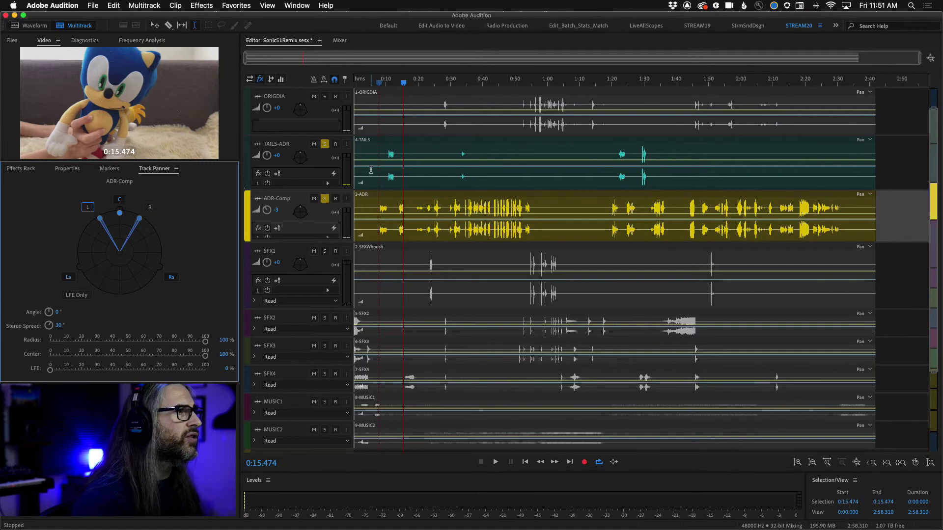
pyautogui.click(376, 145)
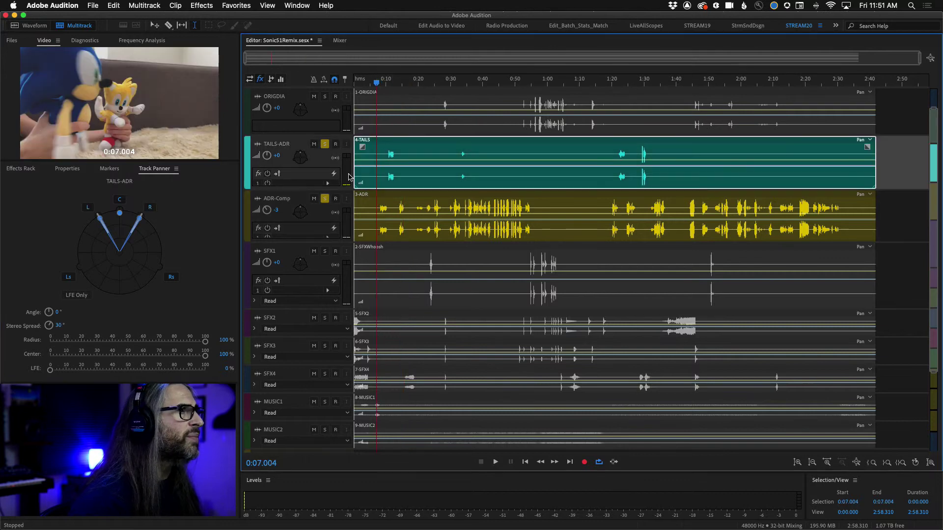
pyautogui.click(89, 211)
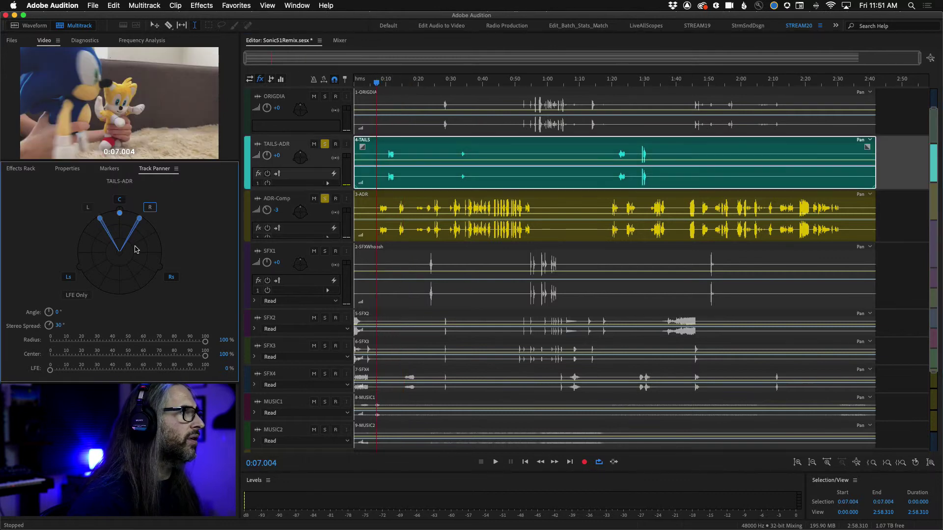
# Play the soloed dialogue tracks from 0:07.004 and again from 0:35.327
pyautogui.press('space')
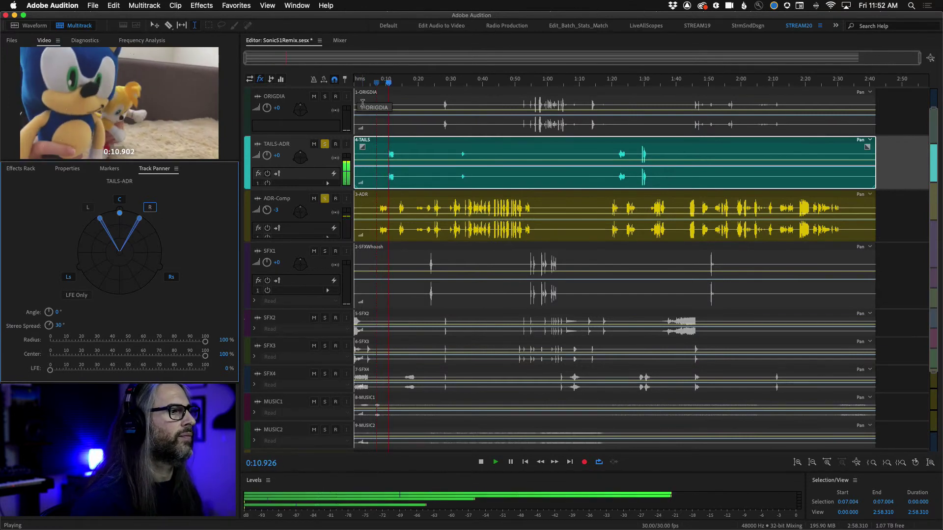
pyautogui.press('space')
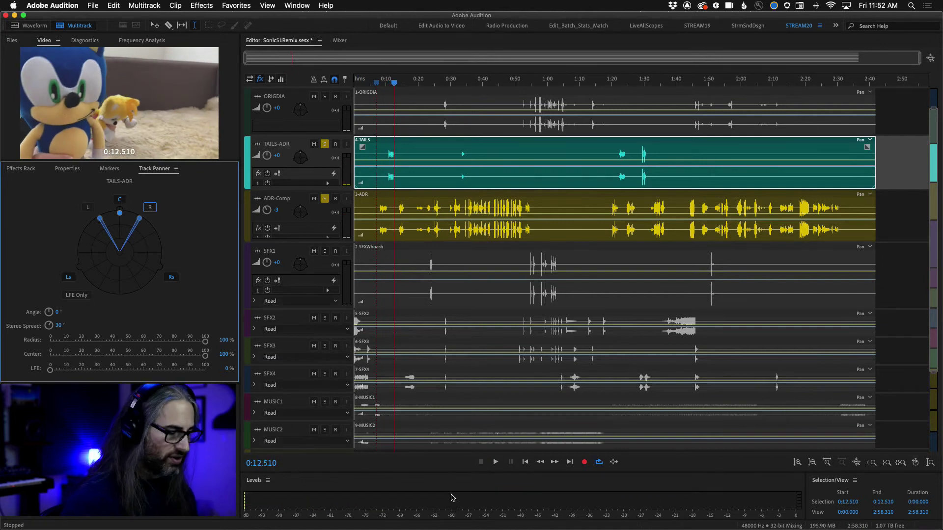
pyautogui.click(465, 82)
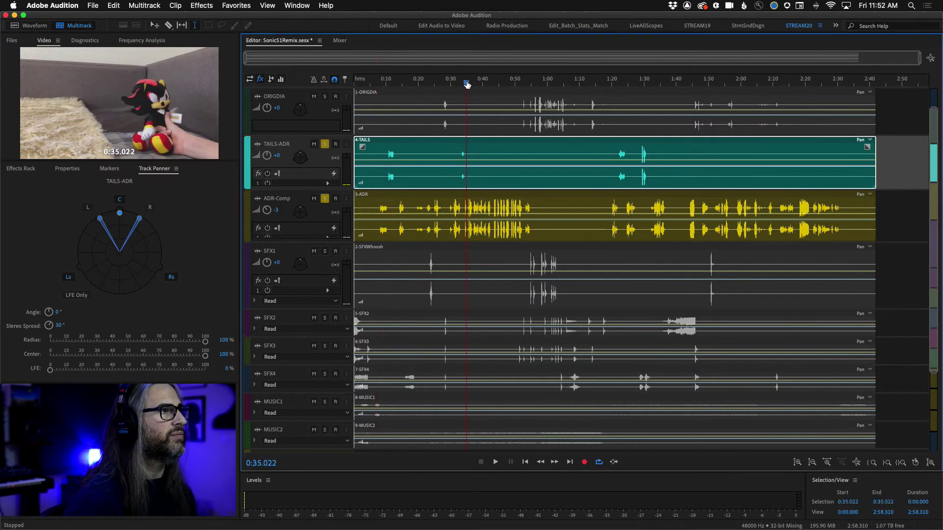
pyautogui.moveTo(466, 83); pyautogui.dragTo(467, 83)
pyautogui.press('space')
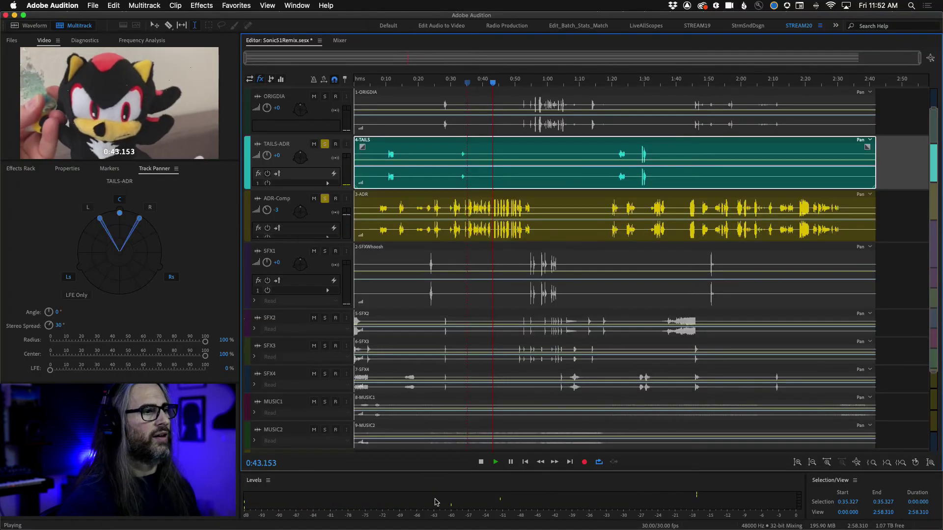
pyautogui.press('space')
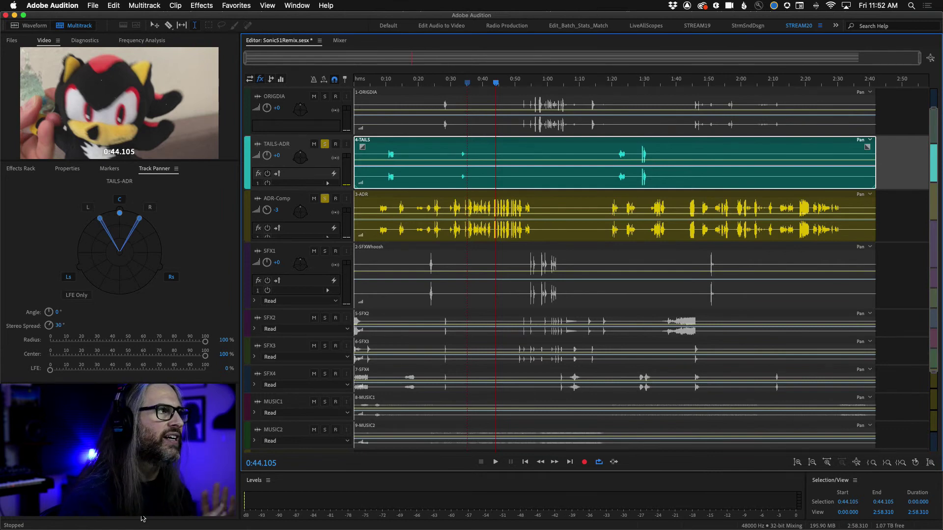
# Pan the ORIGDIA track to the center only by turning off its L, R, Rs and Ls channels
pyautogui.click(295, 114)
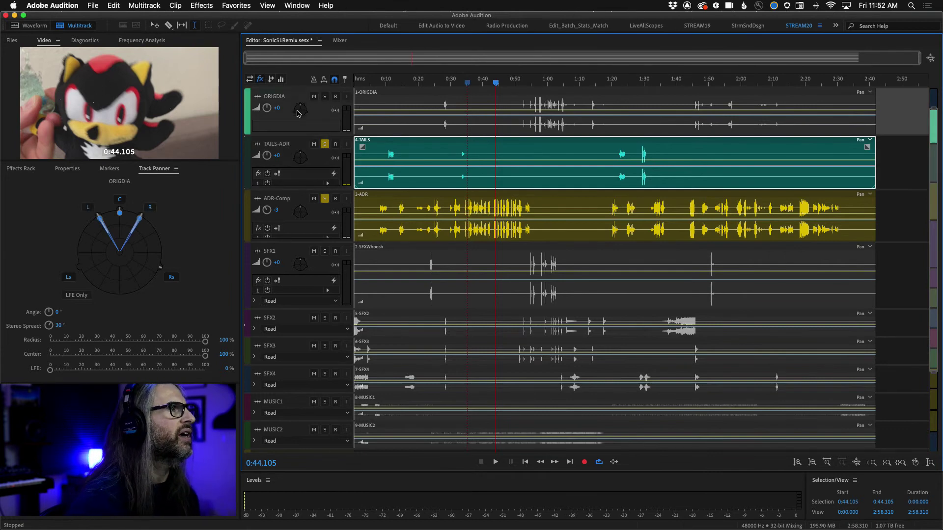
pyautogui.click(88, 210)
pyautogui.click(148, 209)
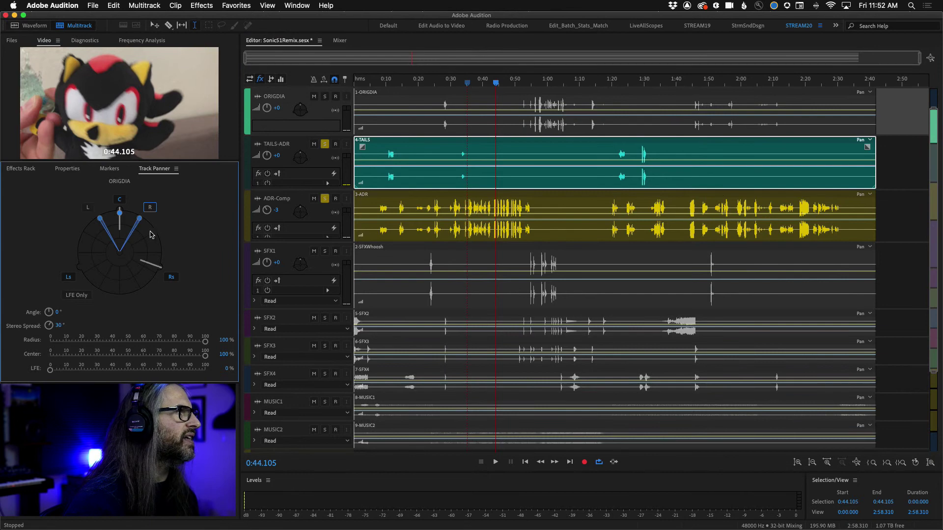
pyautogui.click(169, 278)
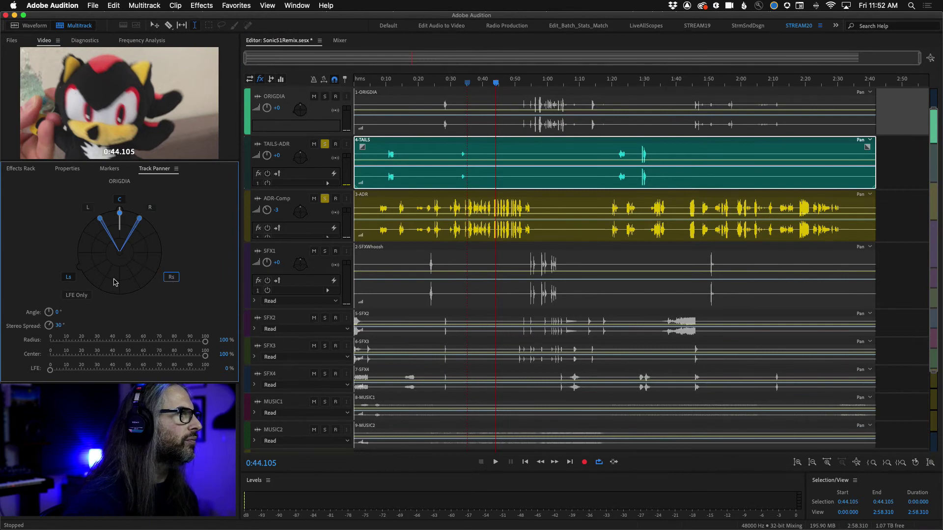
pyautogui.click(68, 277)
# Turn off the Ls and Rs surround channels for the TAILS-ADR and ADR-Comp tracks
pyautogui.click(415, 176)
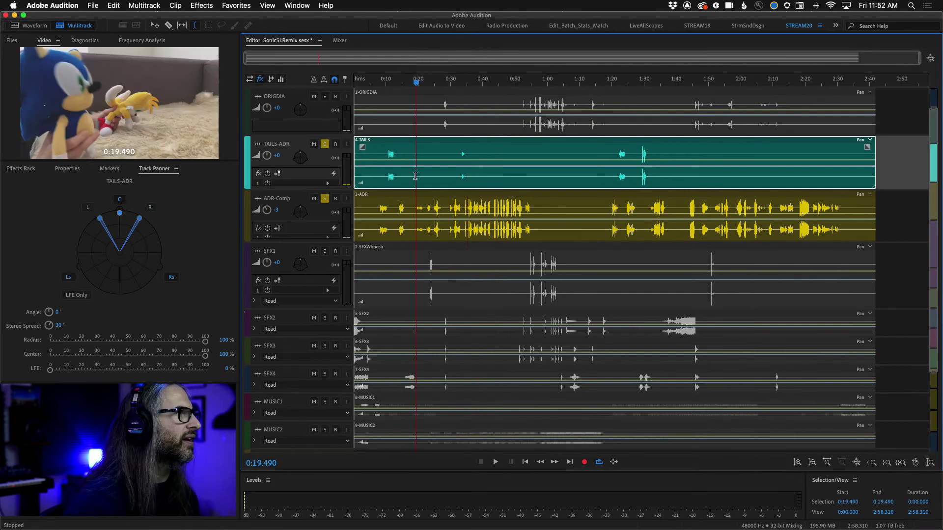
pyautogui.click(71, 278)
pyautogui.click(173, 278)
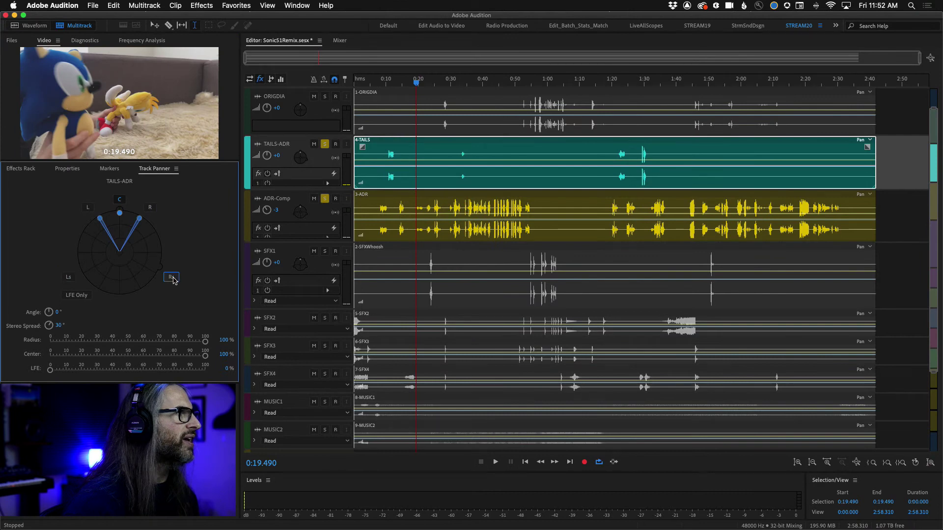
pyautogui.click(385, 227)
pyautogui.click(69, 279)
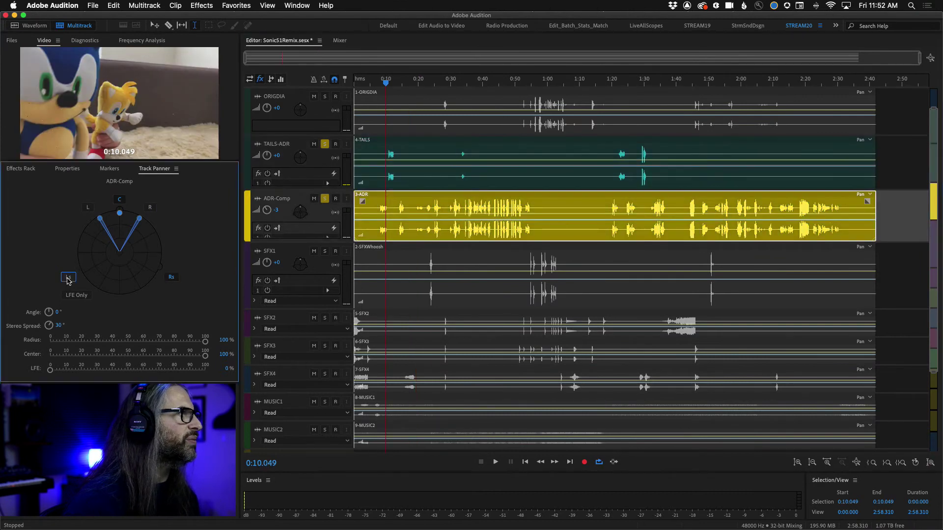
pyautogui.click(171, 277)
# Solo the ORIGDIA track together with the ADR tracks and play the dialogue from 0:56.035
pyautogui.moveTo(386, 83); pyautogui.dragTo(533, 86)
pyautogui.click(325, 96)
pyautogui.press('space')
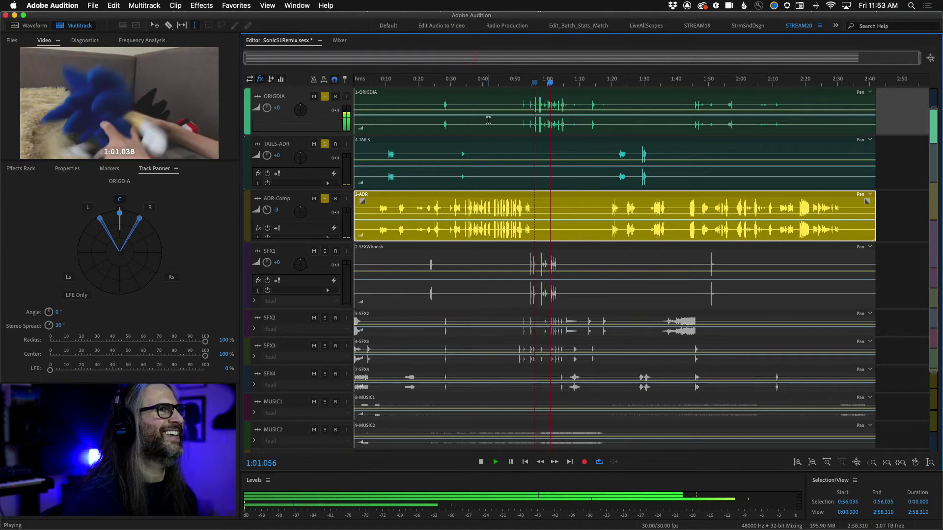
pyautogui.press('space')
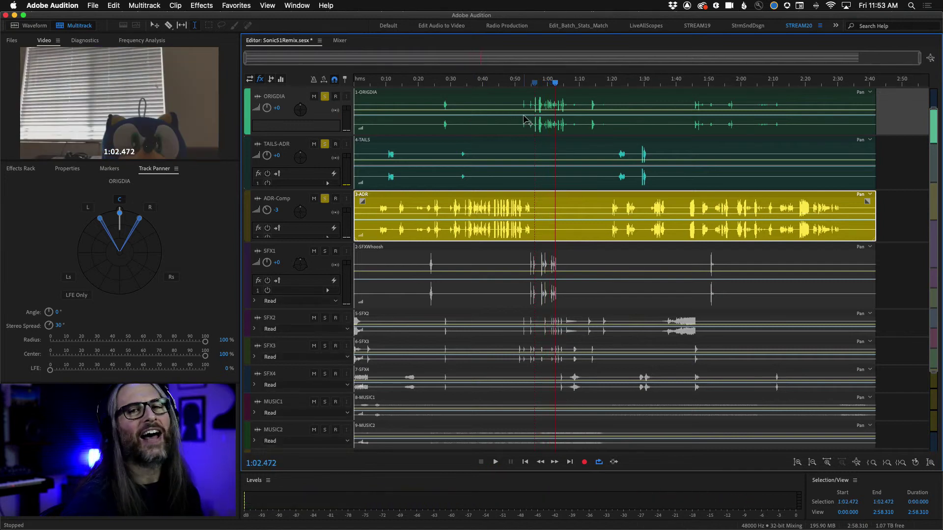
# Check the scene at 0:44.311, play the dialogue briefly from 1:33.647, and return the playhead to 0:44.615
pyautogui.moveTo(555, 86); pyautogui.dragTo(497, 86)
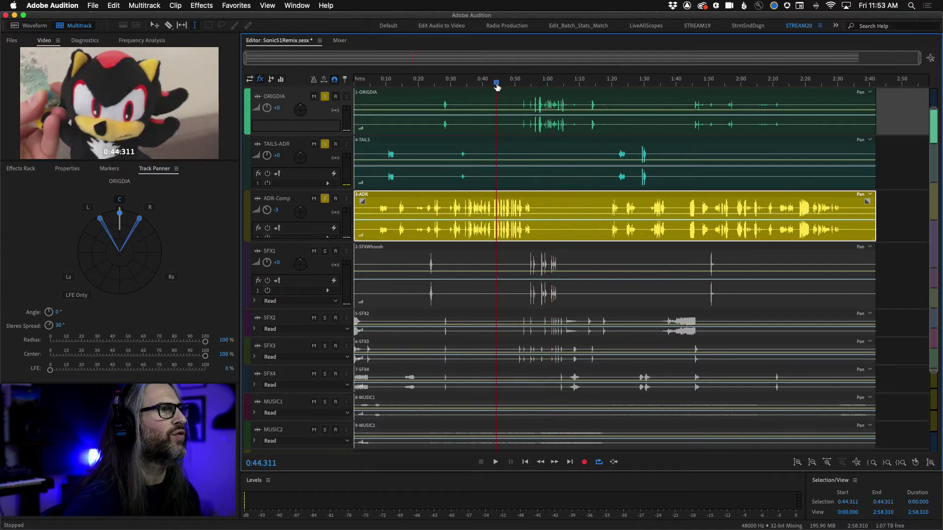
pyautogui.click(655, 85)
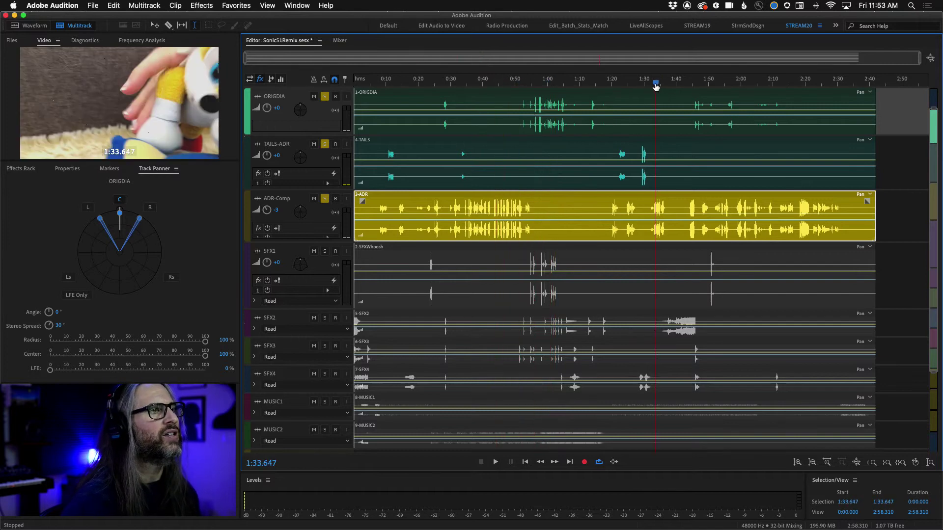
pyautogui.press('space')
pyautogui.press('space')
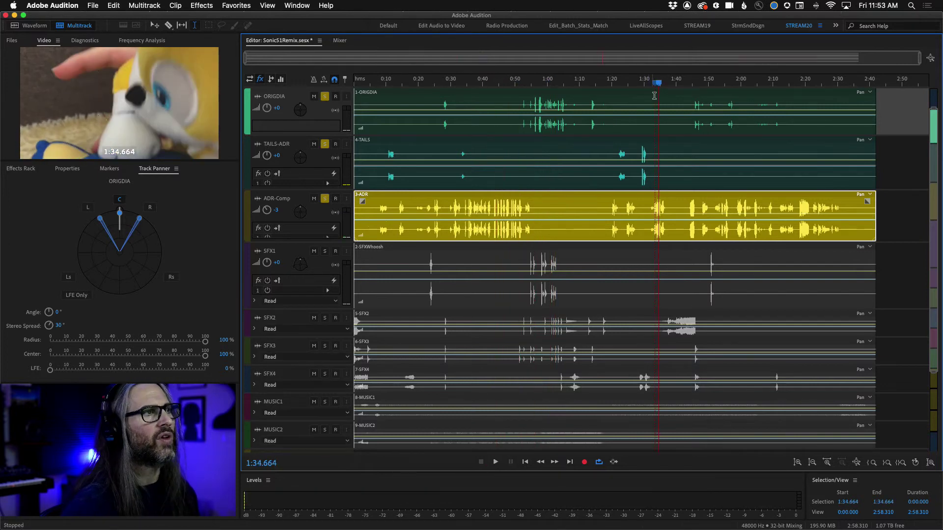
pyautogui.moveTo(656, 83); pyautogui.dragTo(498, 90)
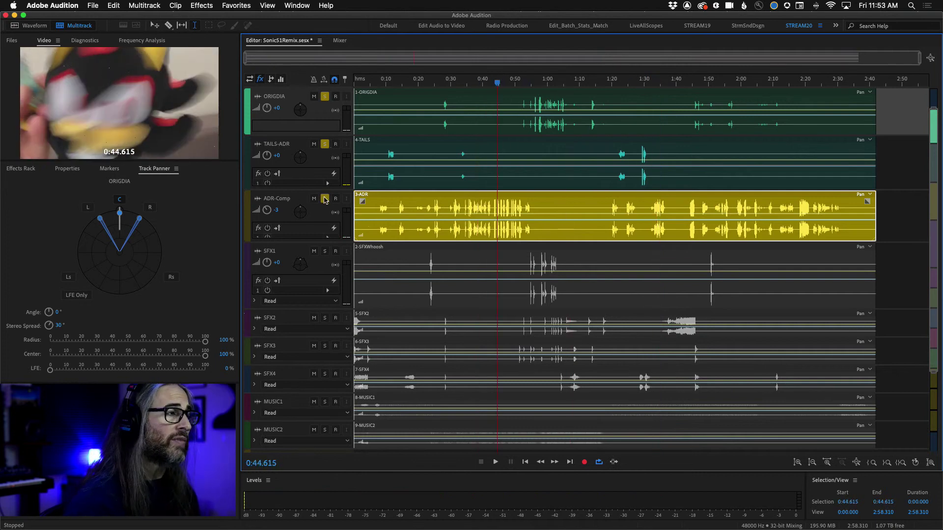
# Clear the solo on TAILS-ADR, ORIGDIA and ADR-Comp, and enlarge the MUSIC1 and MUSIC2 tracks
pyautogui.click(324, 145)
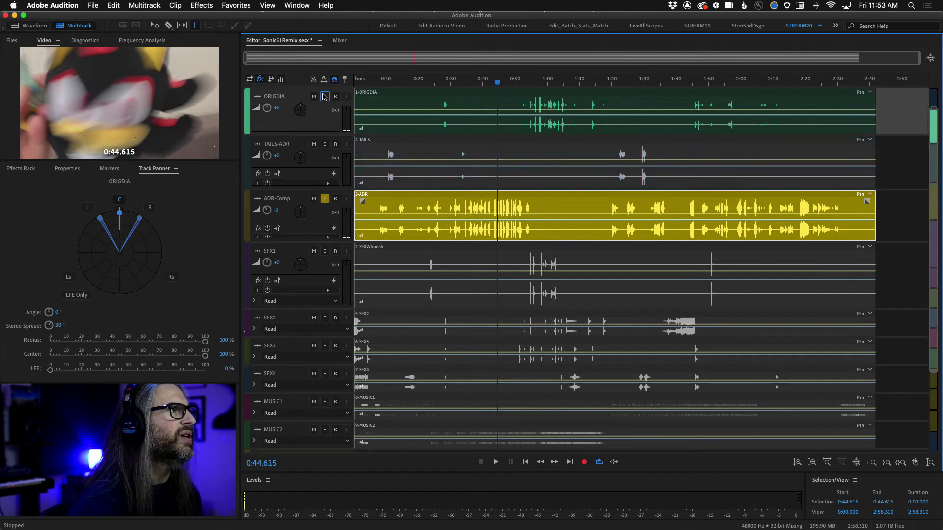
pyautogui.click(325, 199)
pyautogui.click(325, 199)
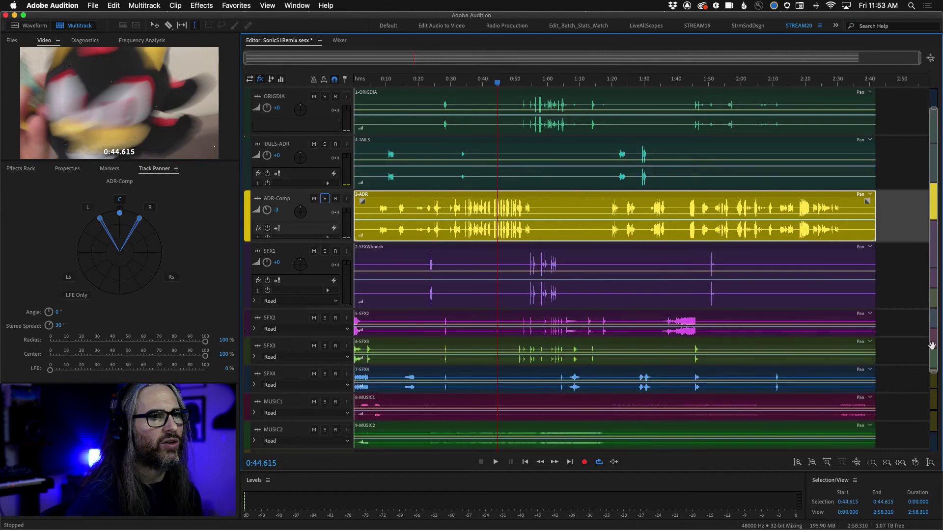
pyautogui.scroll(-4, 933, 344)
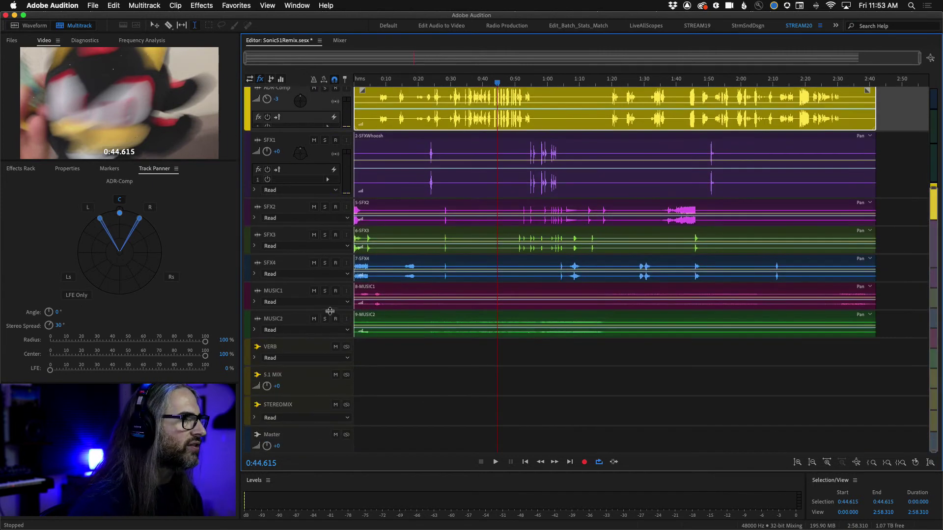
pyautogui.moveTo(329, 311); pyautogui.dragTo(330, 426)
# Solo the MUSIC2 track and play it from 0:23.297
pyautogui.click(429, 92)
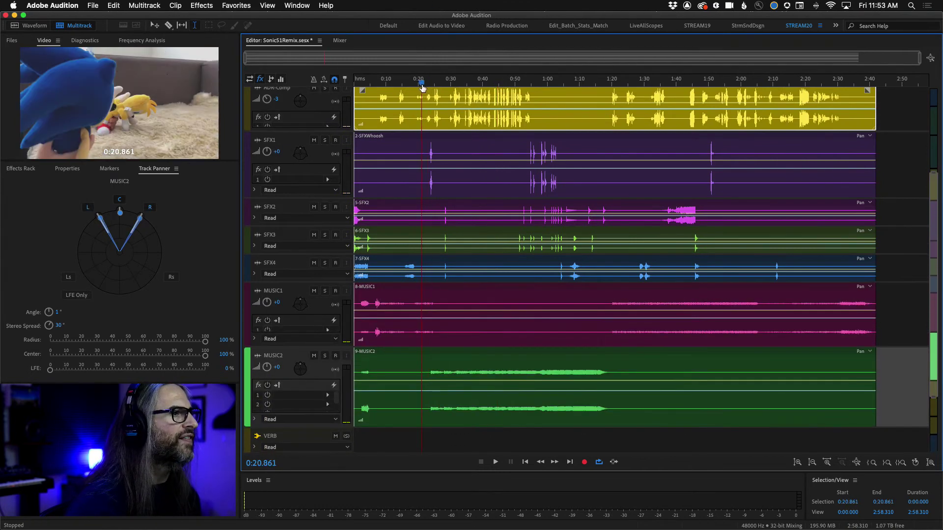
pyautogui.click(325, 356)
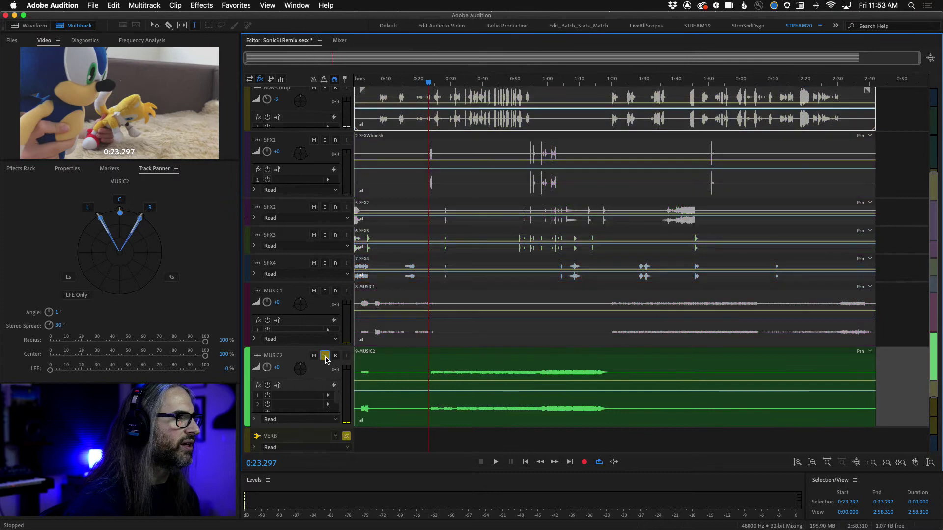
pyautogui.press('space')
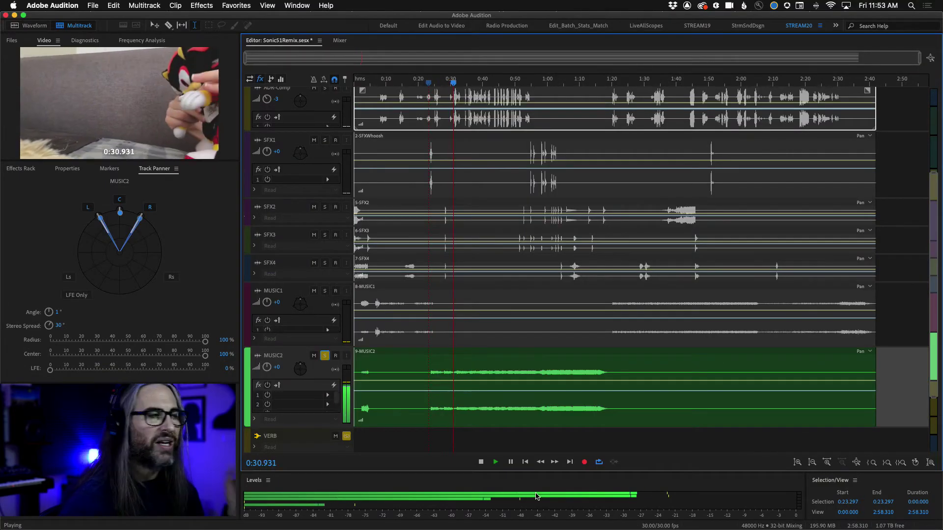
# Set MUSIC2's Center level to 0 %, turn off its C channel, and stop playback
pyautogui.click(206, 356)
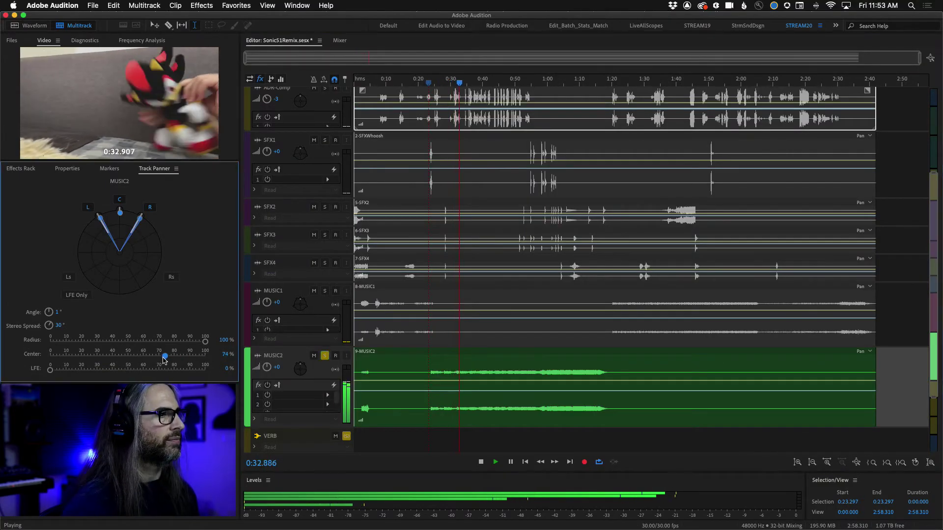
pyautogui.moveTo(206, 357); pyautogui.dragTo(29, 361)
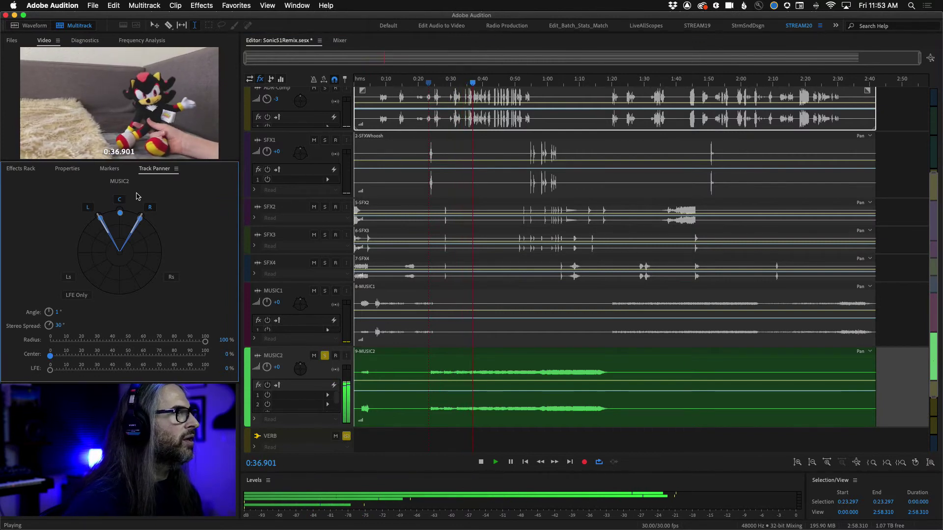
pyautogui.press('space')
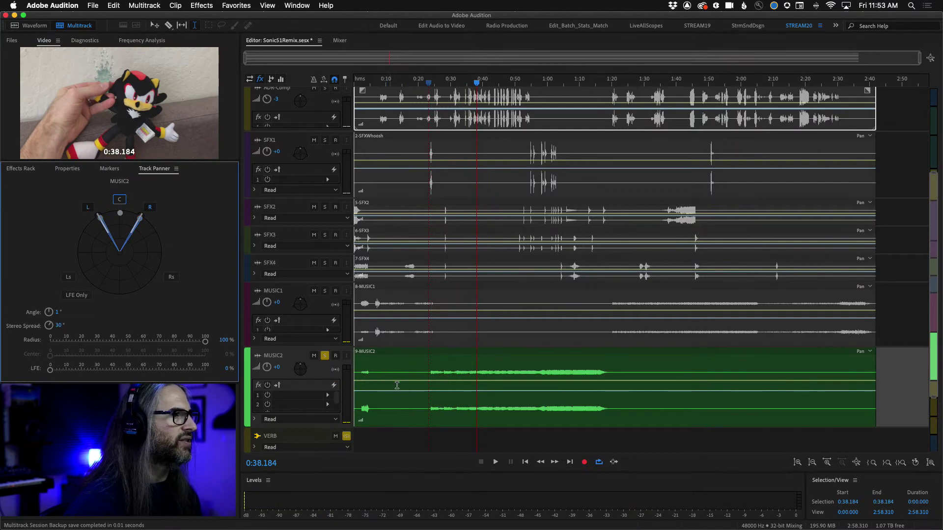
# Set the MUSIC1 track's Center level to 0 % and move the playhead to 0:22.079
pyautogui.click(407, 298)
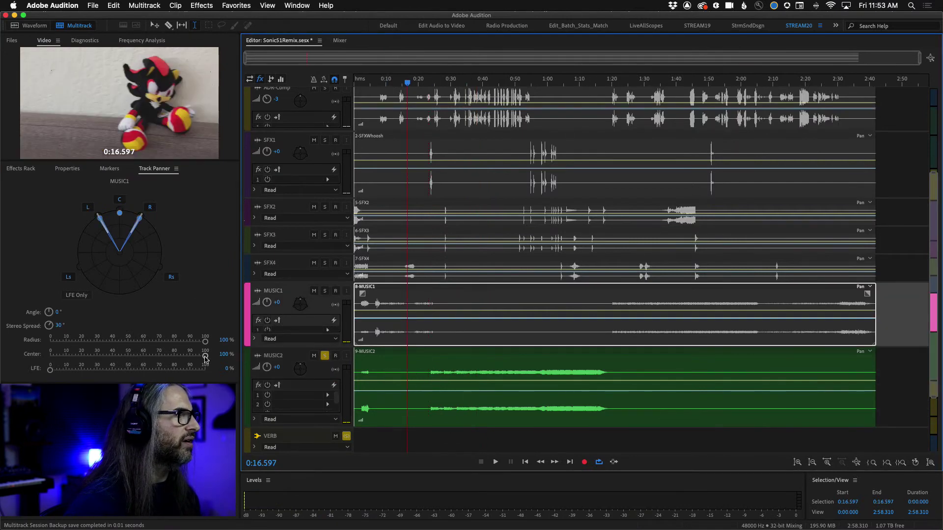
pyautogui.moveTo(206, 357); pyautogui.dragTo(86, 356)
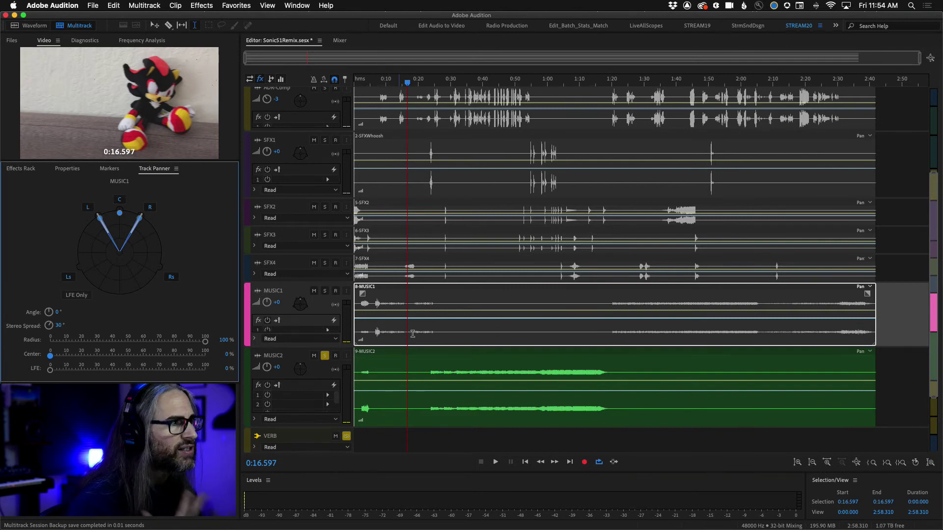
pyautogui.click(424, 306)
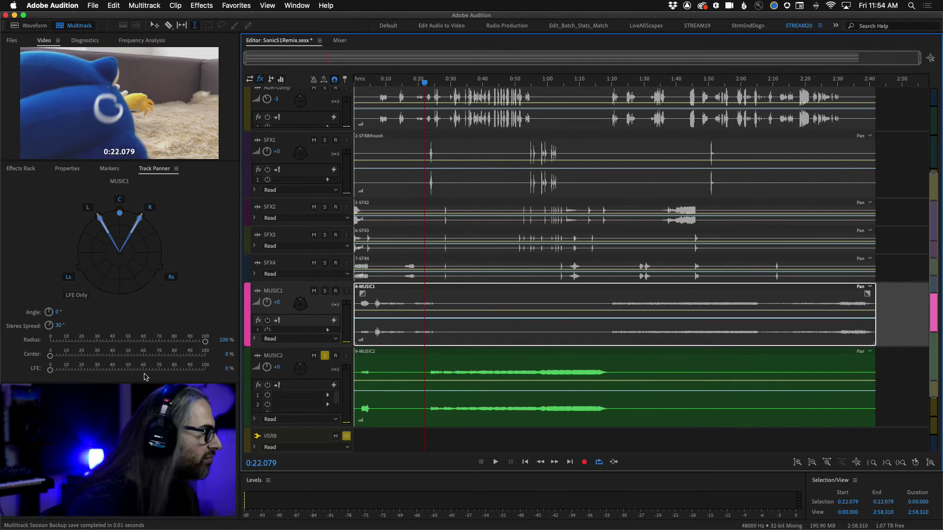
# Pan the MUSIC2 track into the surround field at a 6° angle with a 22 % radius
pyautogui.click(461, 402)
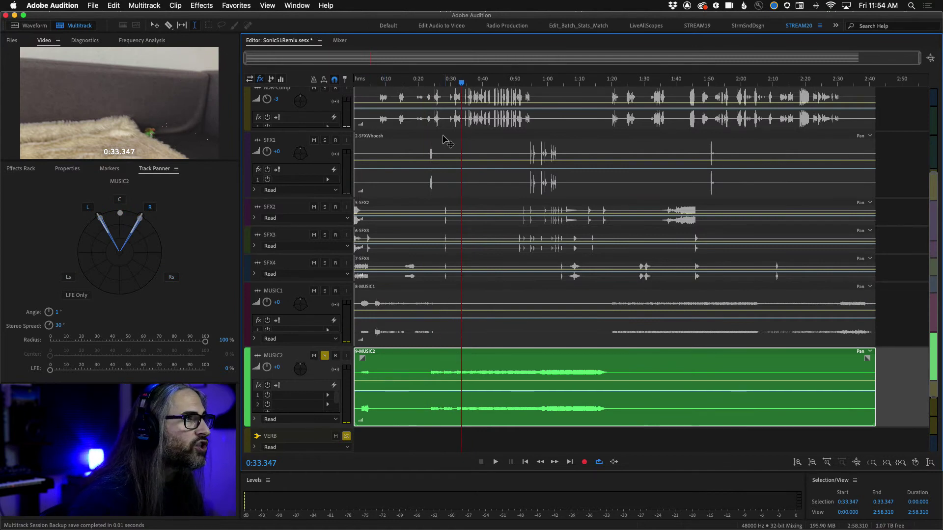
pyautogui.moveTo(460, 82); pyautogui.dragTo(425, 83)
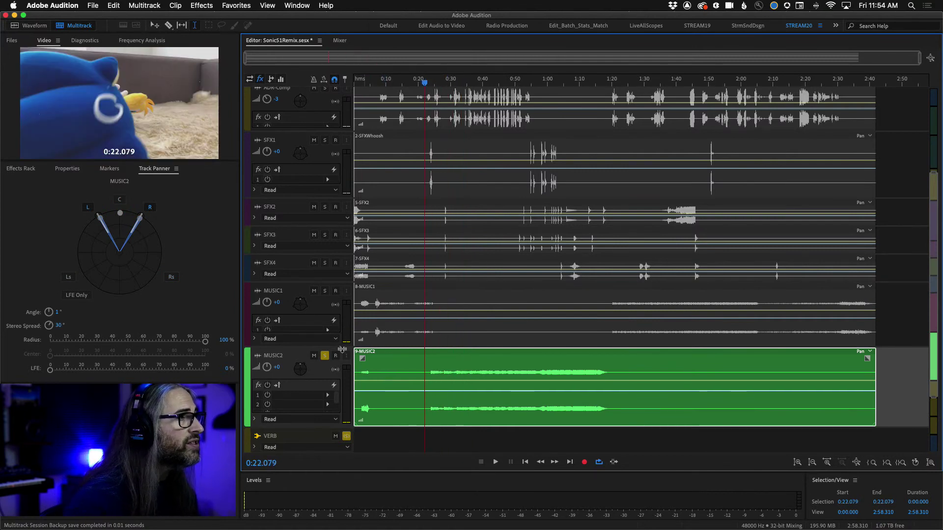
pyautogui.press('space')
pyautogui.click(407, 365)
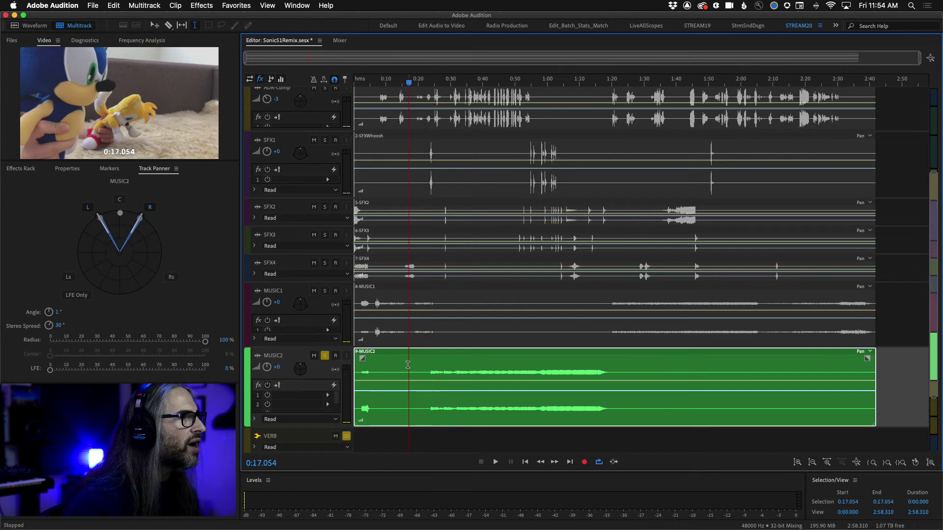
pyautogui.click(75, 280)
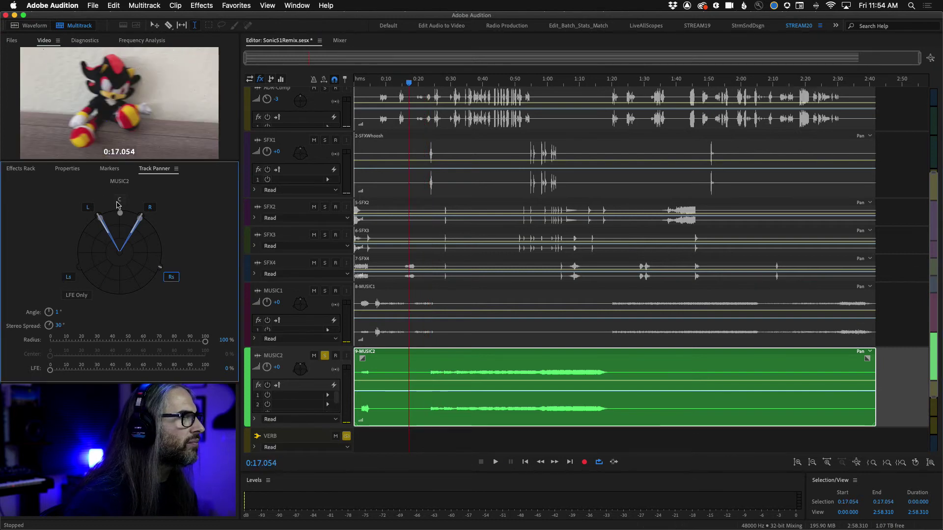
pyautogui.moveTo(120, 213); pyautogui.dragTo(121, 245)
# Play MUSIC2 from 0:22.383, add MUSIC1 to the solo during playback, and stop
pyautogui.click(410, 85)
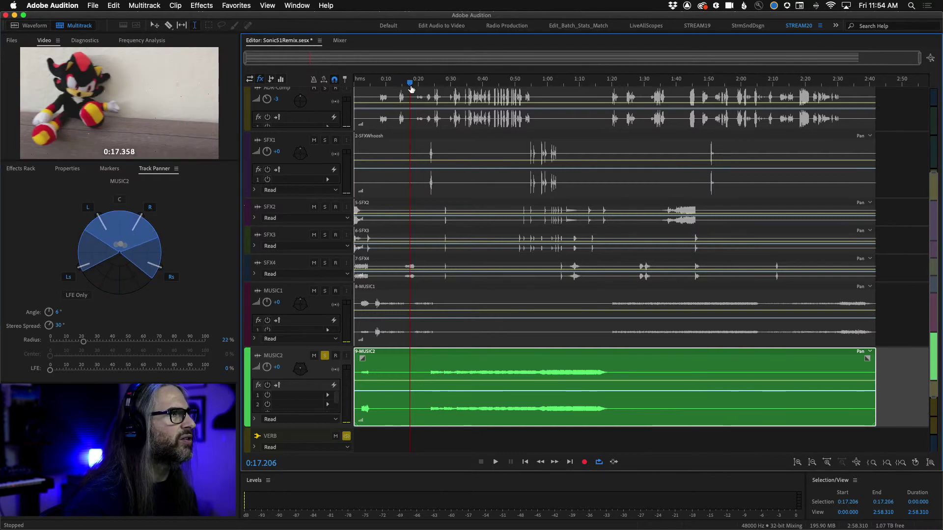
pyautogui.moveTo(410, 89); pyautogui.dragTo(426, 90)
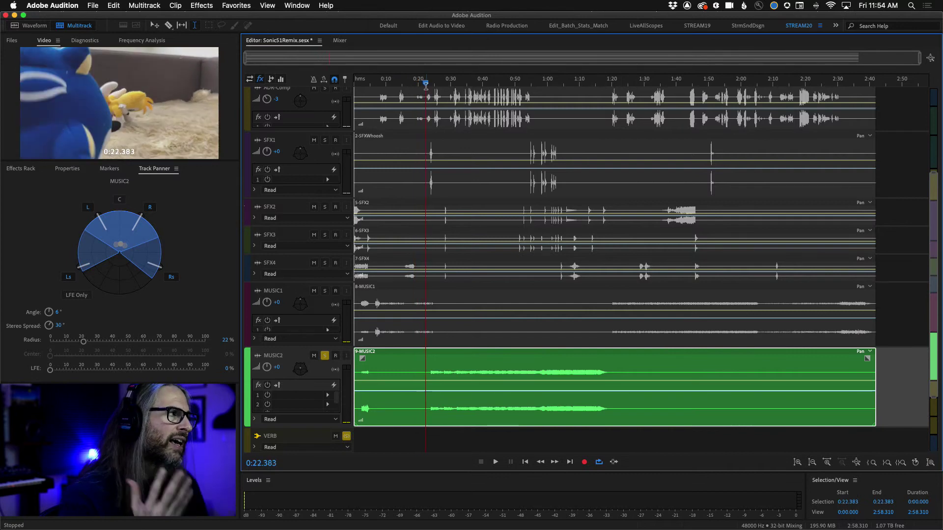
pyautogui.press('space')
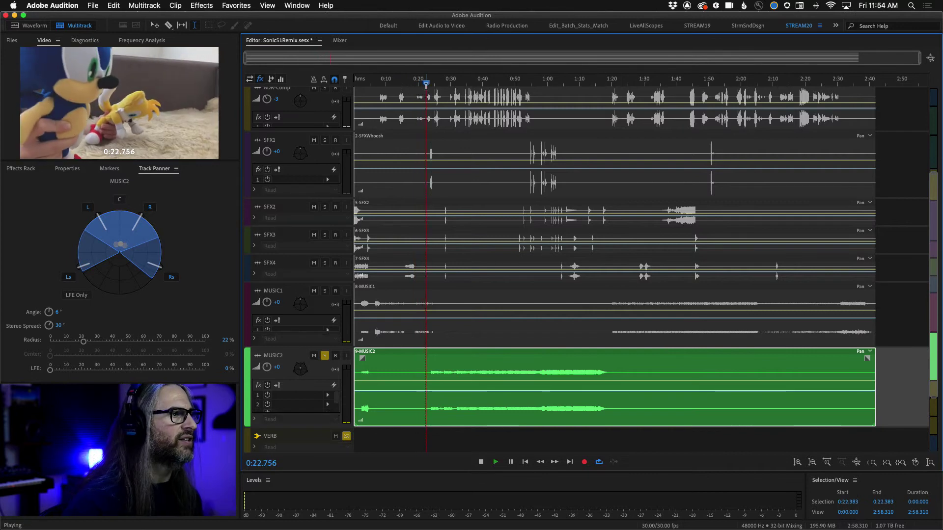
pyautogui.click(324, 291)
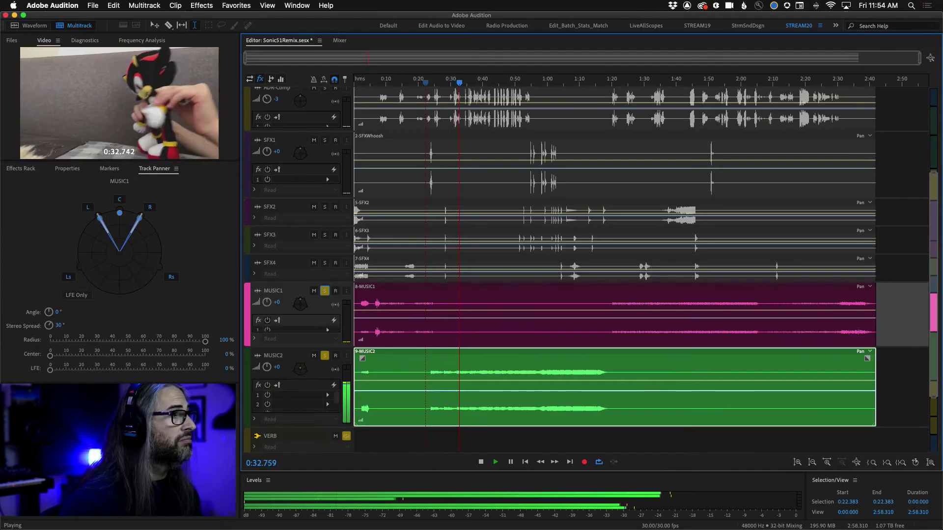
pyautogui.press('space')
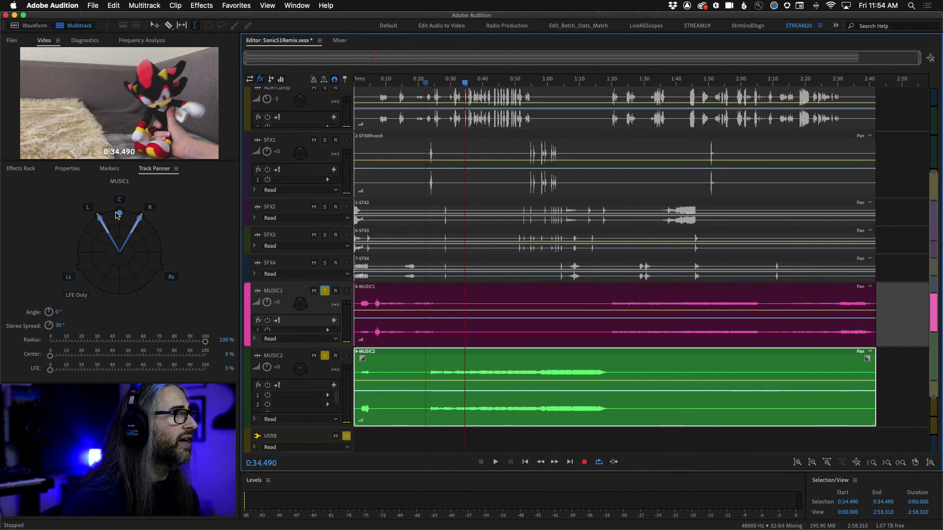
# Move the playhead to 0:20.099 and add SFX1, SFX2, SFX3 and SFX4 to the soloed music tracks
pyautogui.click(419, 321)
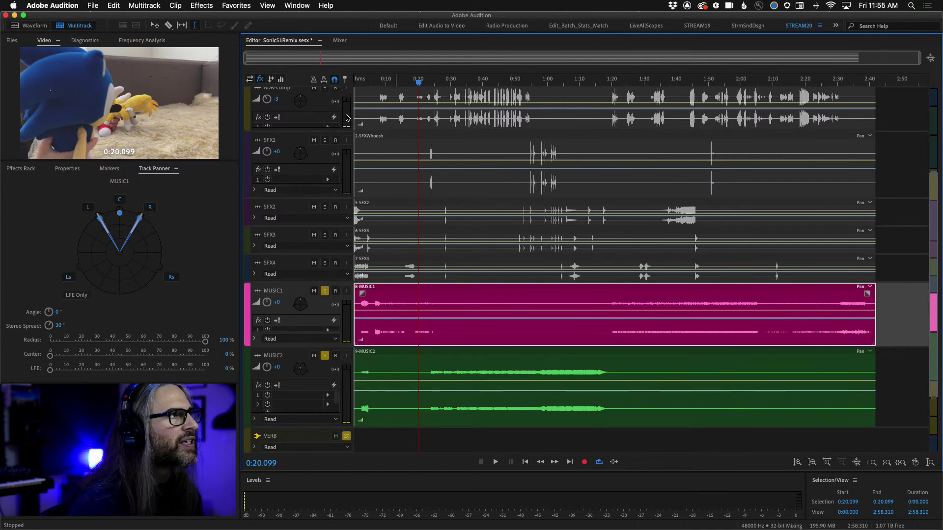
pyautogui.click(324, 141)
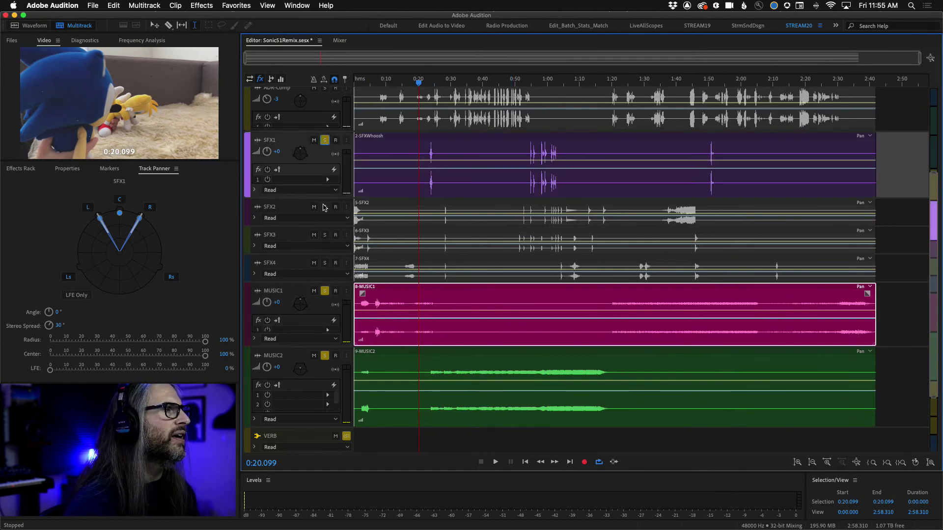
pyautogui.click(324, 207)
pyautogui.click(325, 236)
pyautogui.click(325, 264)
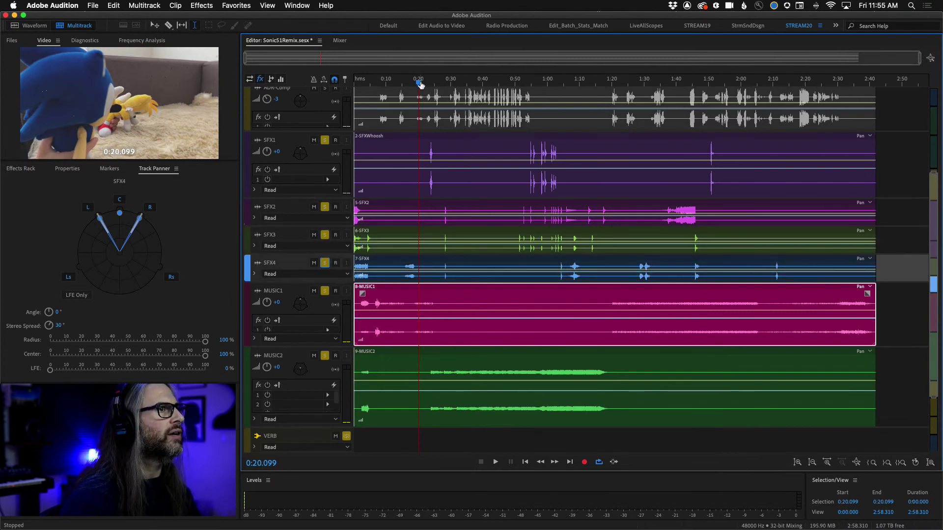
# Play the soloed effects and music tracks from 1:05.476
pyautogui.moveTo(418, 82); pyautogui.dragTo(567, 85)
pyautogui.press('space')
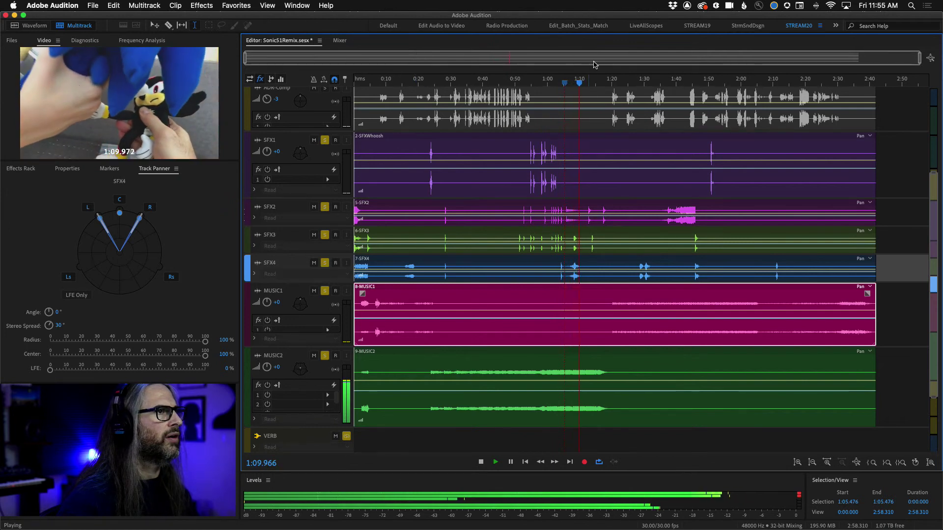
pyautogui.press('space')
# Solo only the SFX4 track and play its effect several times from around 1:07.304
pyautogui.moveTo(579, 85); pyautogui.dragTo(569, 84)
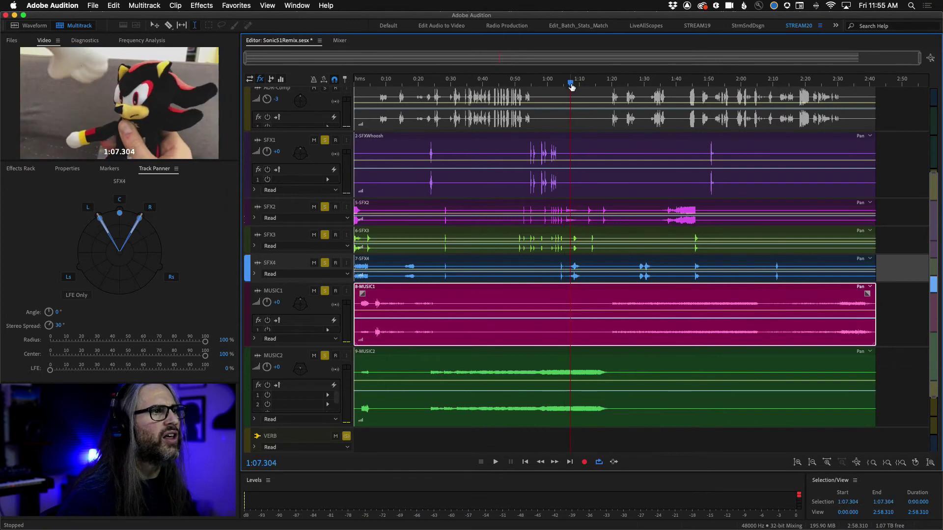
pyautogui.keyDown('super'); pyautogui.click(325, 263); pyautogui.keyUp('super')
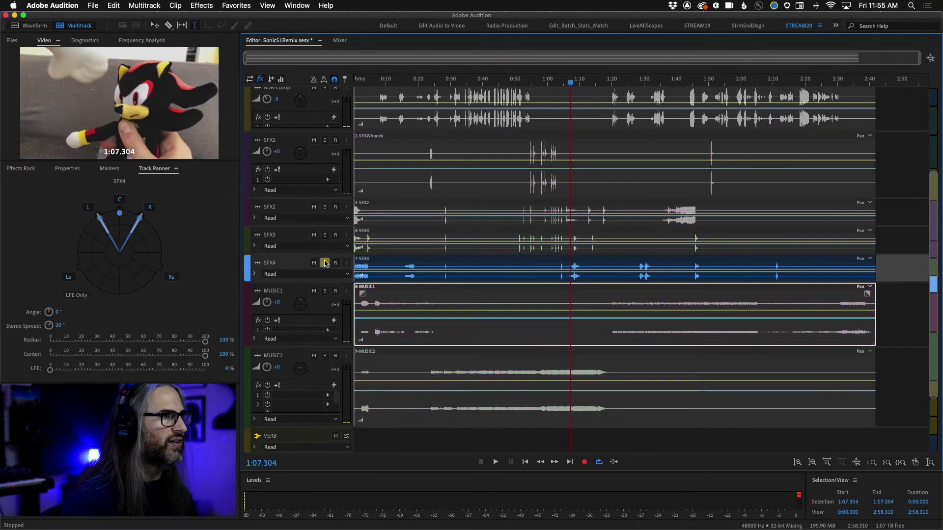
pyautogui.press('space')
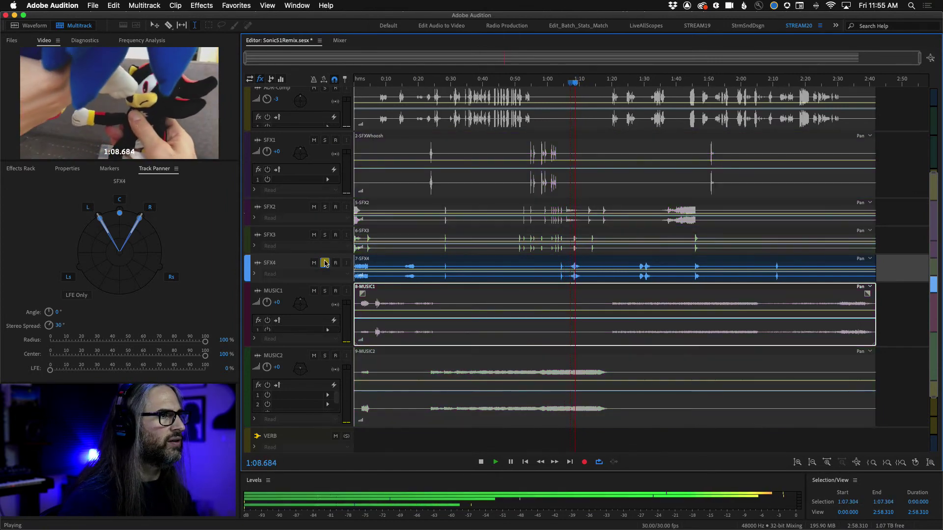
pyautogui.press('space')
pyautogui.moveTo(580, 84); pyautogui.dragTo(572, 83)
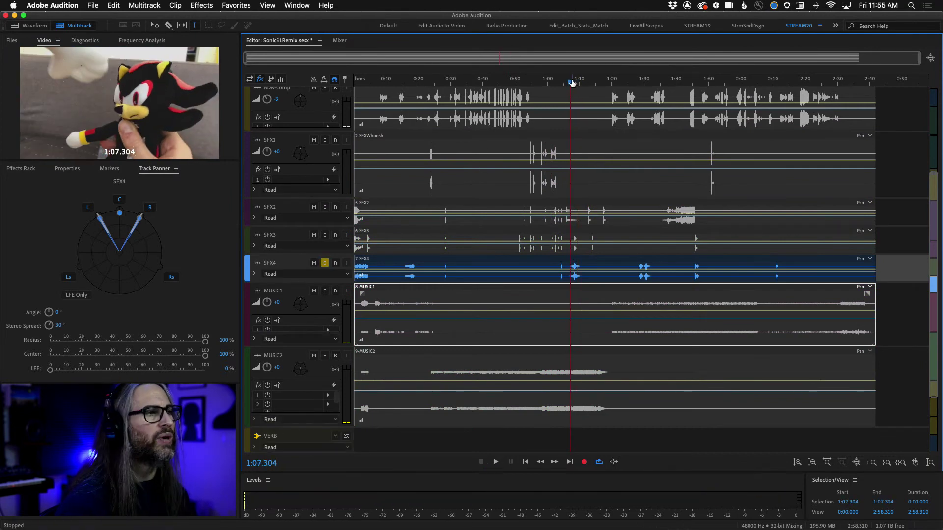
pyautogui.press('space')
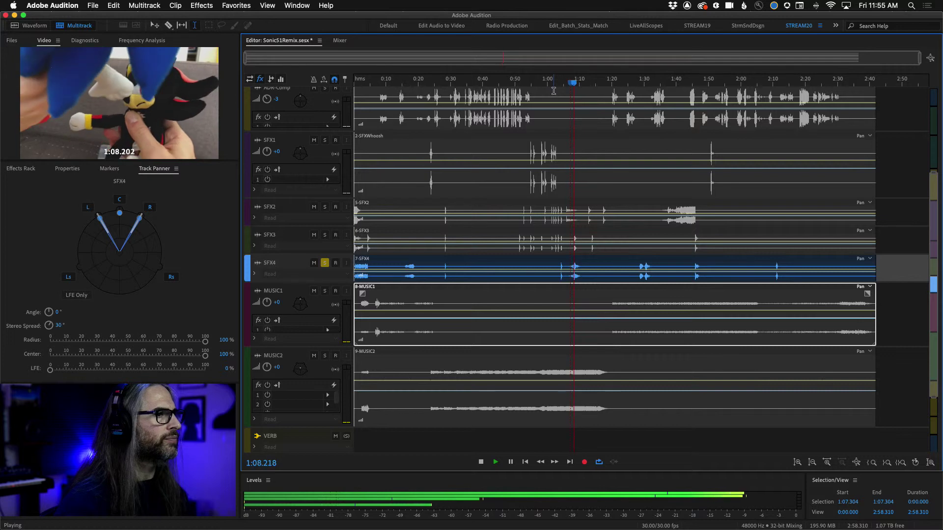
pyautogui.press('space')
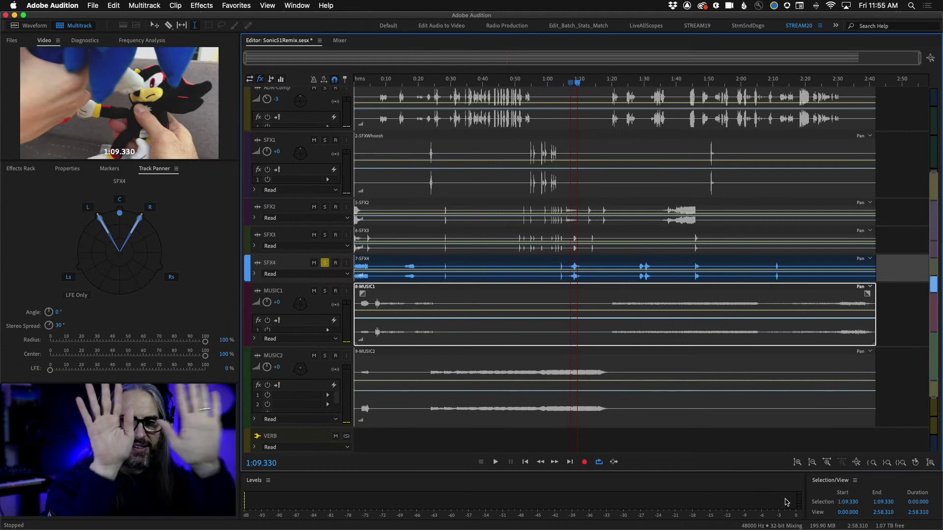
pyautogui.press('space')
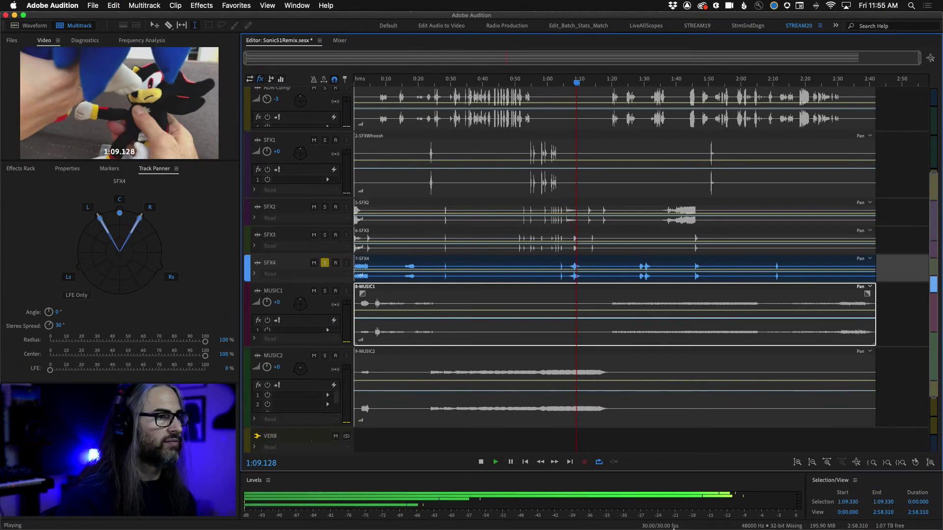
pyautogui.press('space')
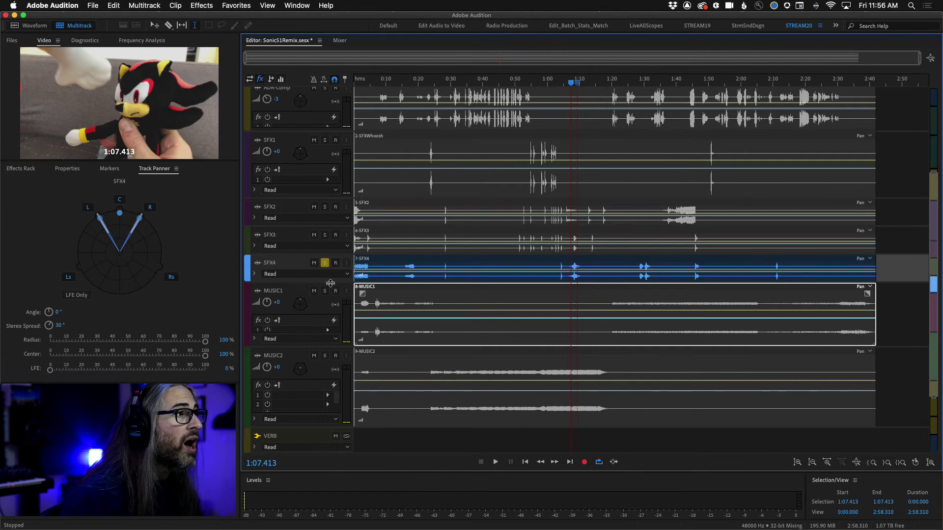
# Enlarge the SFX4 track and play its effects from 1:28.622
pyautogui.moveTo(330, 283); pyautogui.dragTo(340, 340)
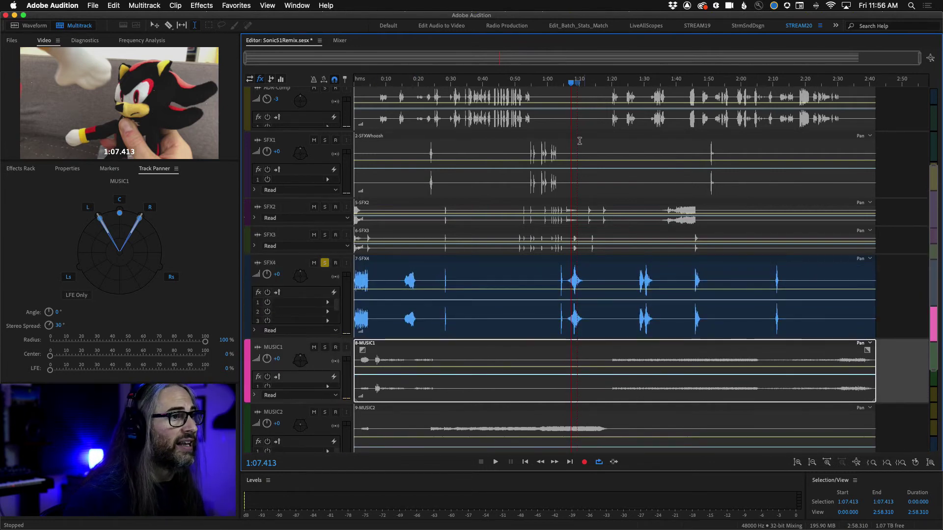
pyautogui.moveTo(570, 82); pyautogui.dragTo(638, 90)
pyautogui.press('space')
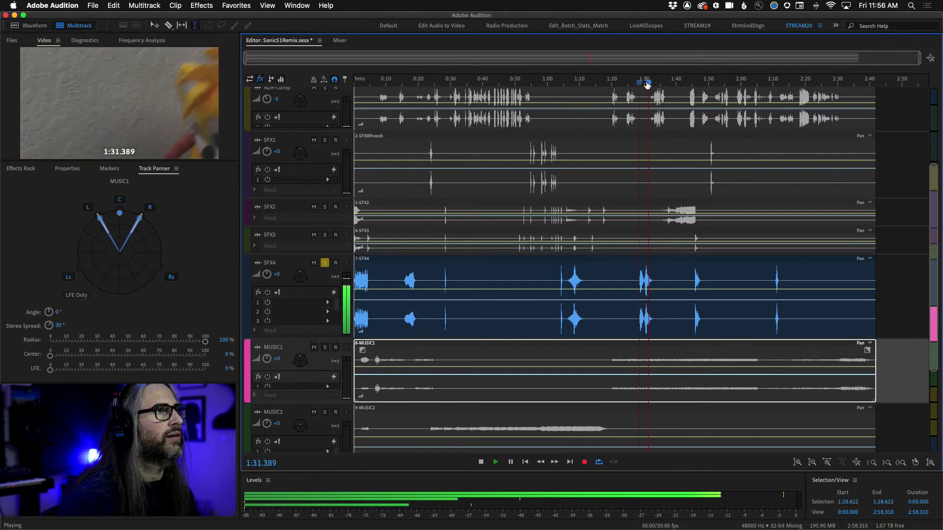
# Switch the solo from SFX4 to SFX2 and play it from 1:39.890
pyautogui.moveTo(647, 85); pyautogui.dragTo(676, 83)
pyautogui.press('space')
pyautogui.click(324, 208)
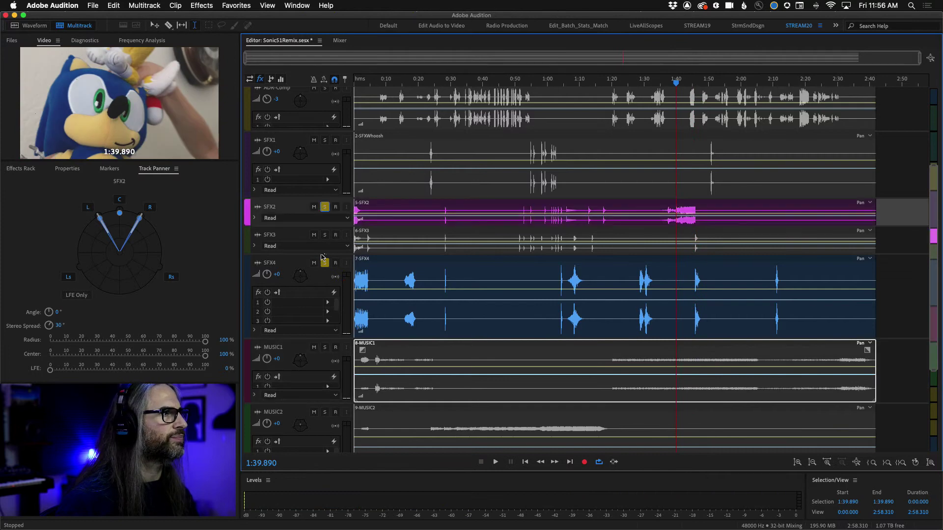
pyautogui.click(325, 263)
pyautogui.press('space')
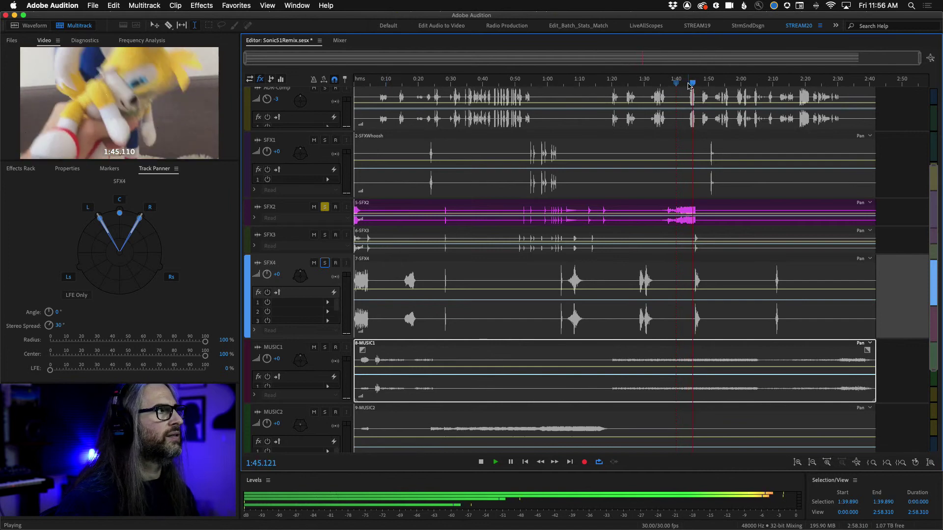
pyautogui.press('space')
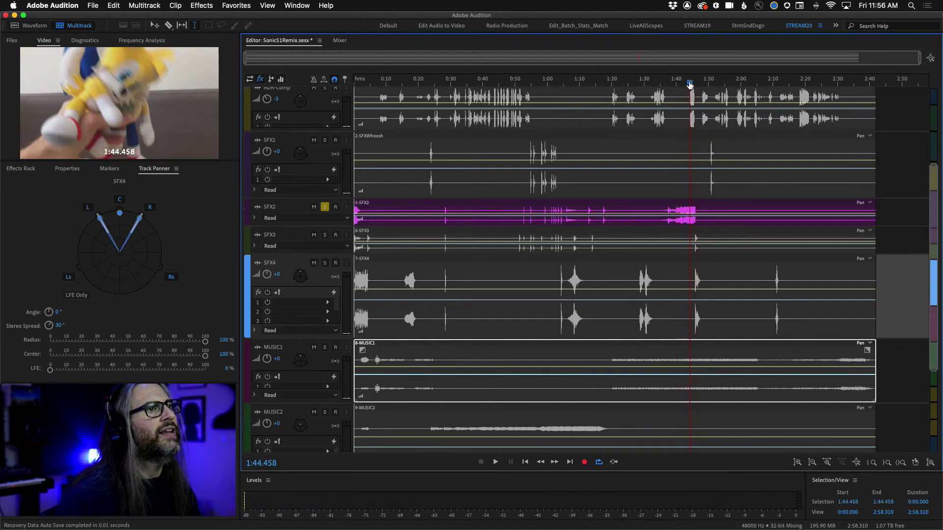
# Move the playhead to 1:37.149 and enlarge the SFX2 track
pyautogui.click(676, 84)
pyautogui.moveTo(676, 85); pyautogui.dragTo(680, 86)
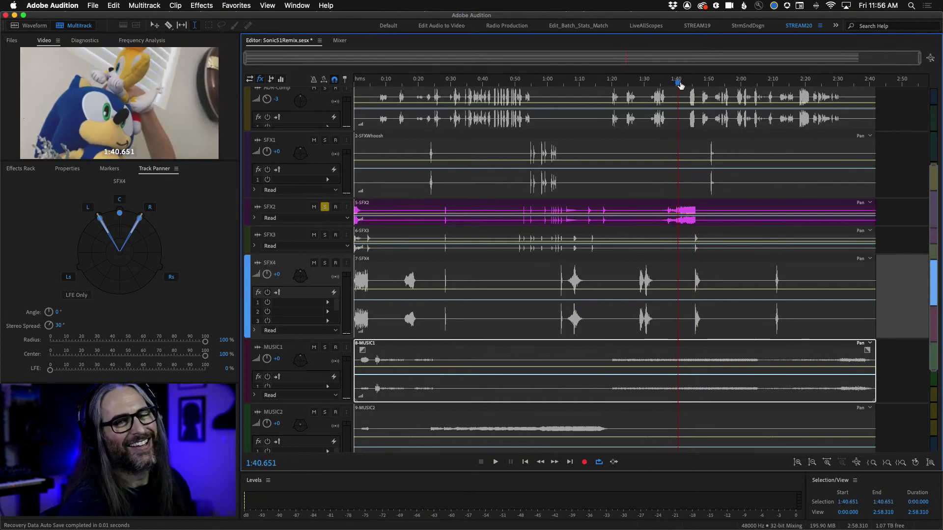
pyautogui.moveTo(680, 85); pyautogui.dragTo(670, 84)
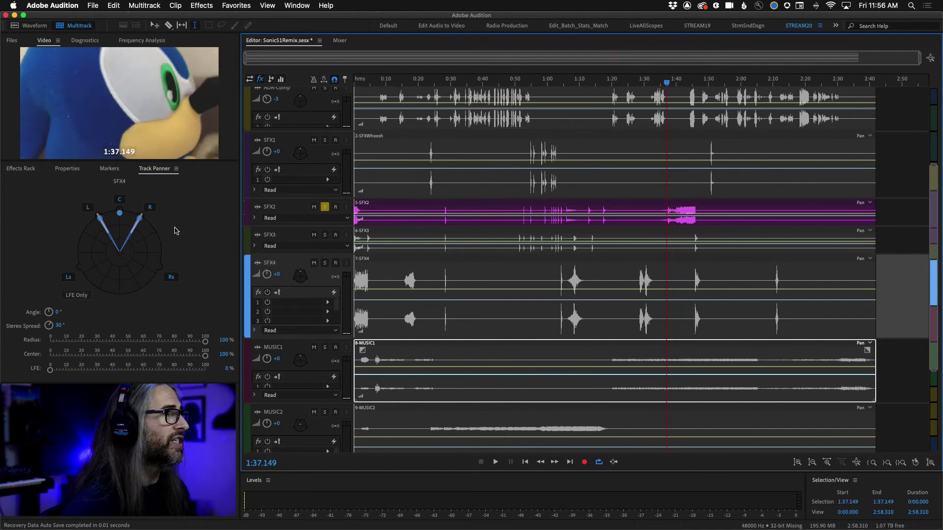
pyautogui.moveTo(304, 226); pyautogui.dragTo(306, 270)
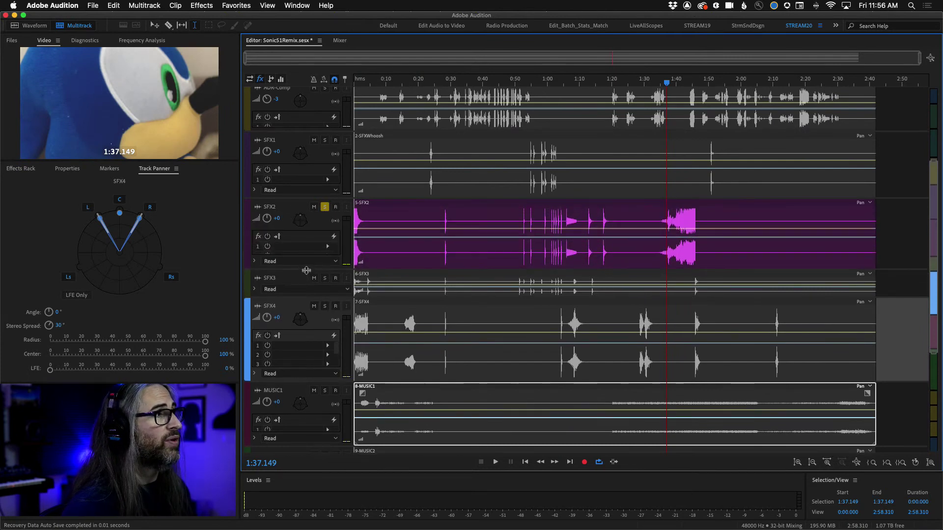
# Expand SFX2's automation lane and set the track's automation mode to Write
pyautogui.click(254, 261)
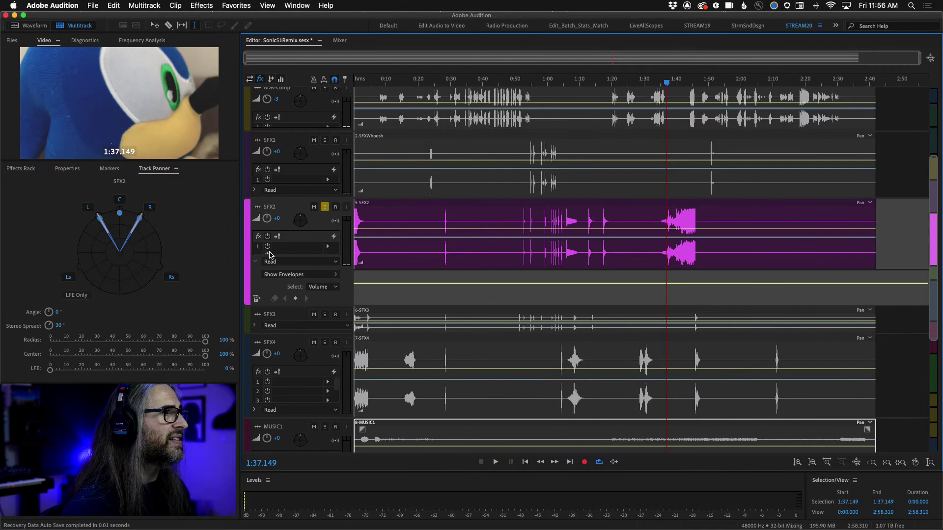
pyautogui.click(309, 262)
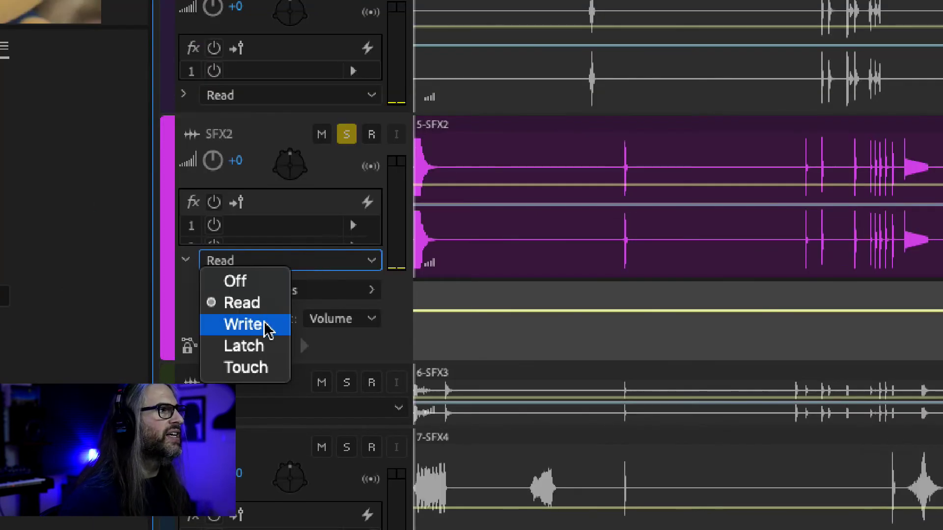
pyautogui.click(290, 289)
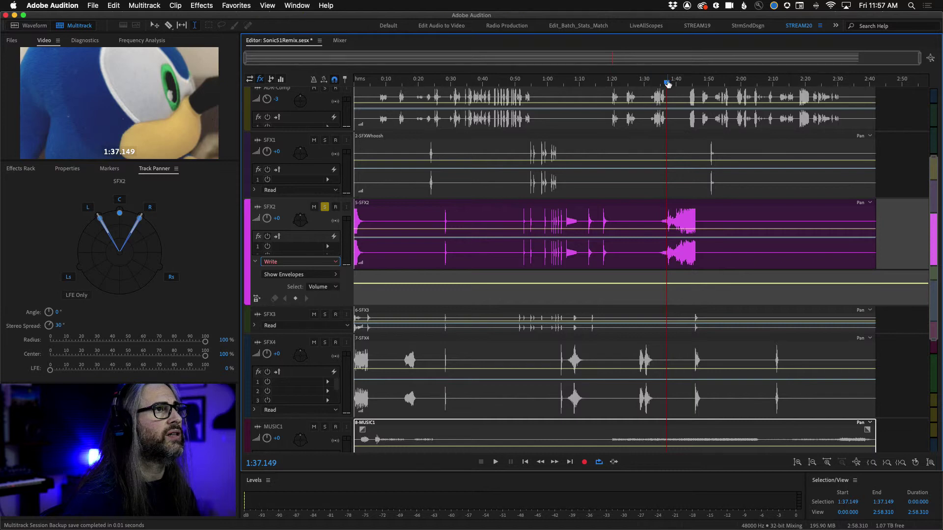
# Set SFX2's pan angle to -29° and record a live pan move from front left toward the right, starting at 1:34.712
pyautogui.moveTo(668, 84); pyautogui.dragTo(659, 84)
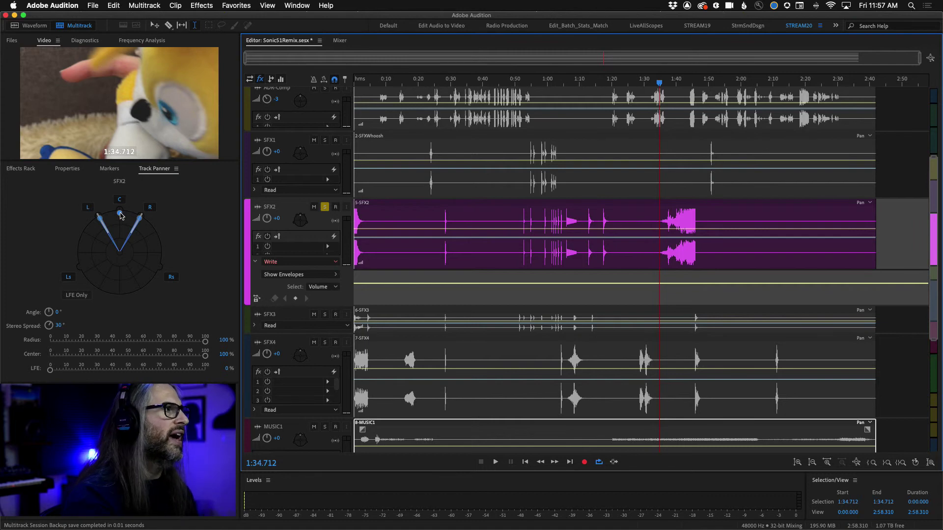
pyautogui.moveTo(120, 215); pyautogui.dragTo(102, 221)
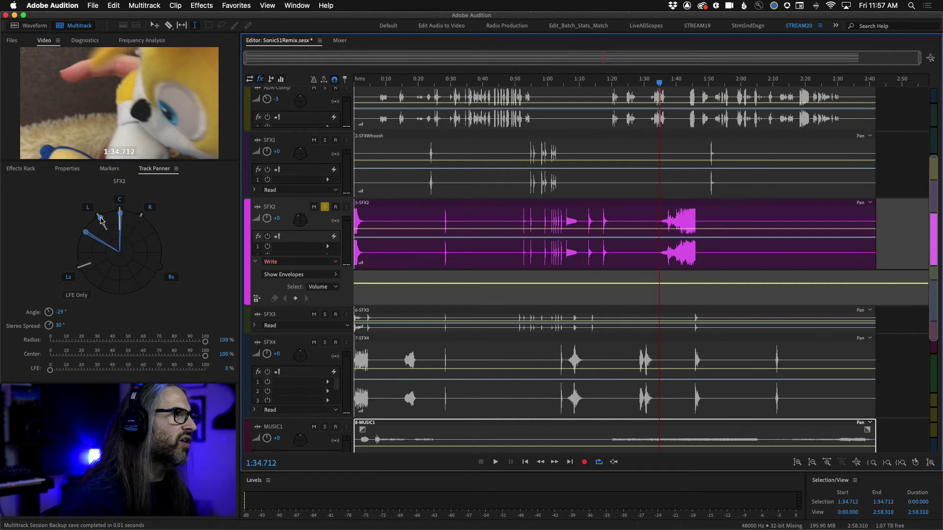
pyautogui.press('space')
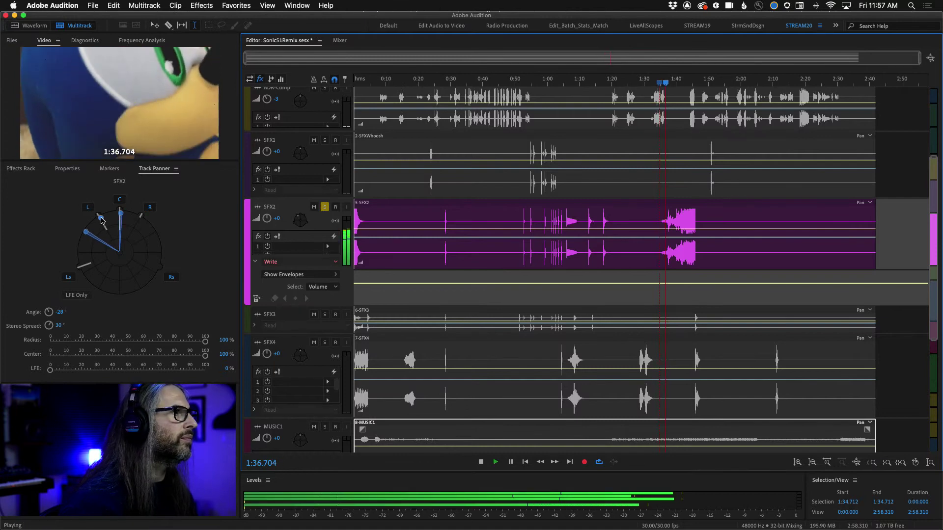
pyautogui.moveTo(100, 219); pyautogui.dragTo(149, 257)
pyautogui.press('space')
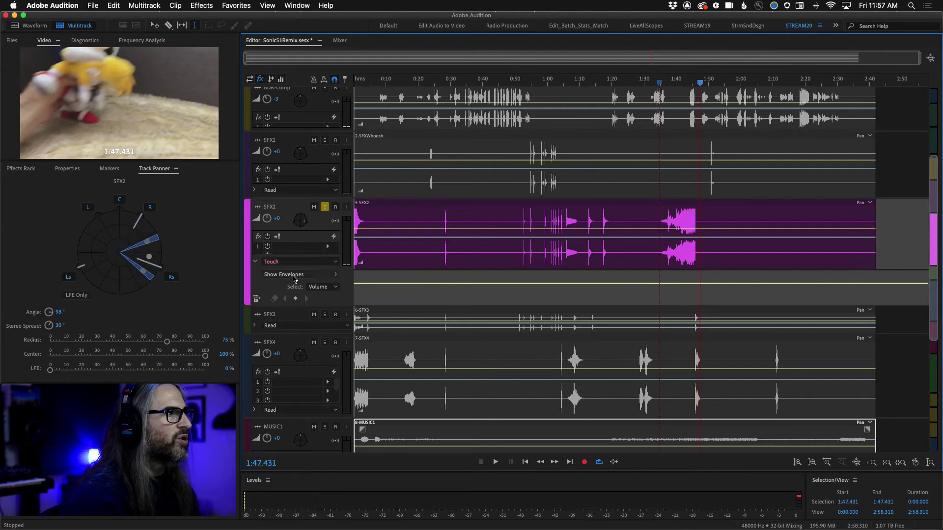
# Show the Pan: Angle and Pan: Radius envelopes in SFX2's automation lane
pyautogui.click(318, 288)
pyautogui.click(297, 277)
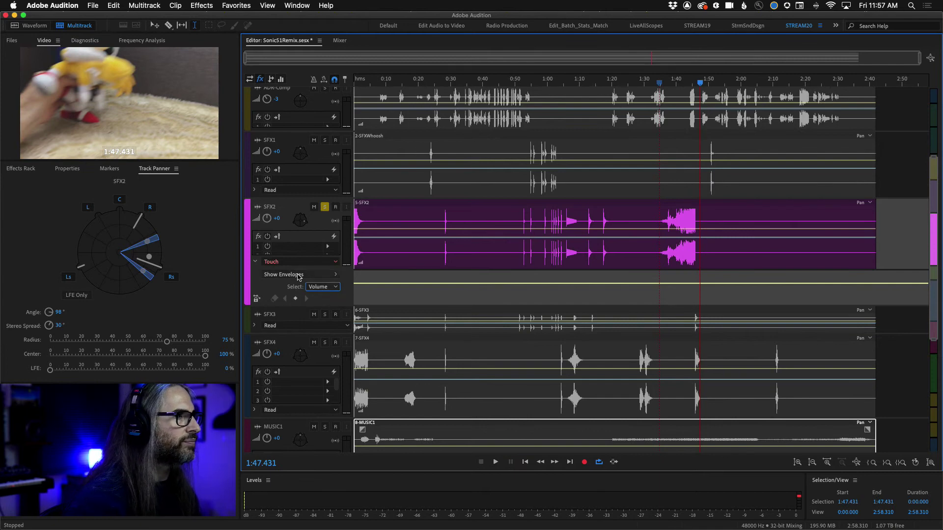
pyautogui.click(298, 276)
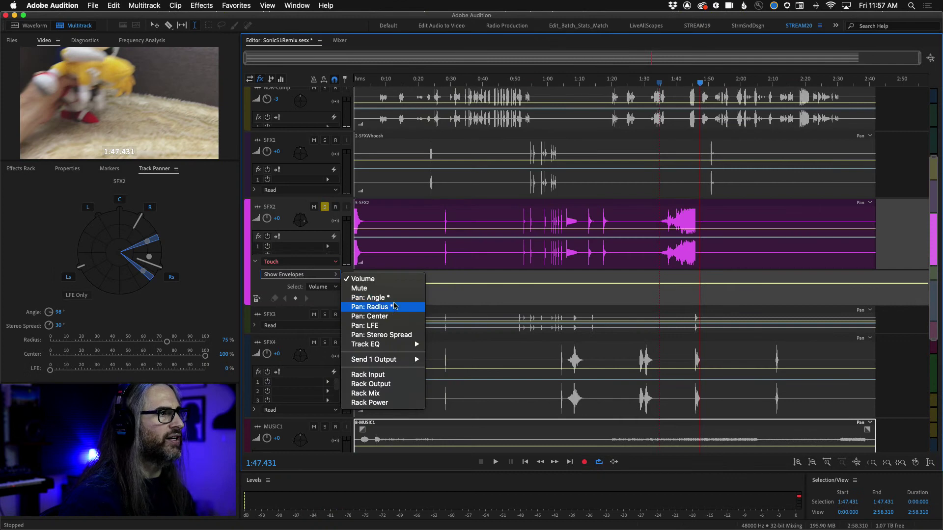
pyautogui.click(396, 298)
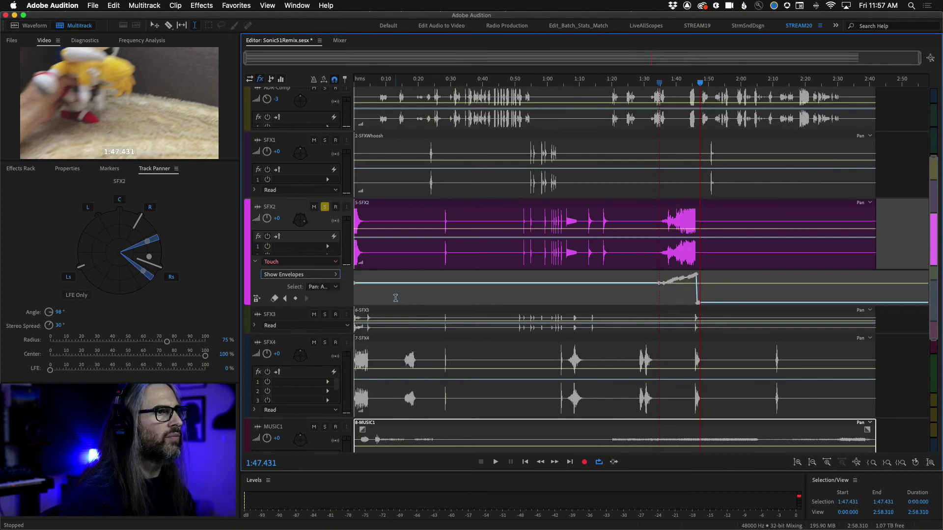
pyautogui.click(337, 287)
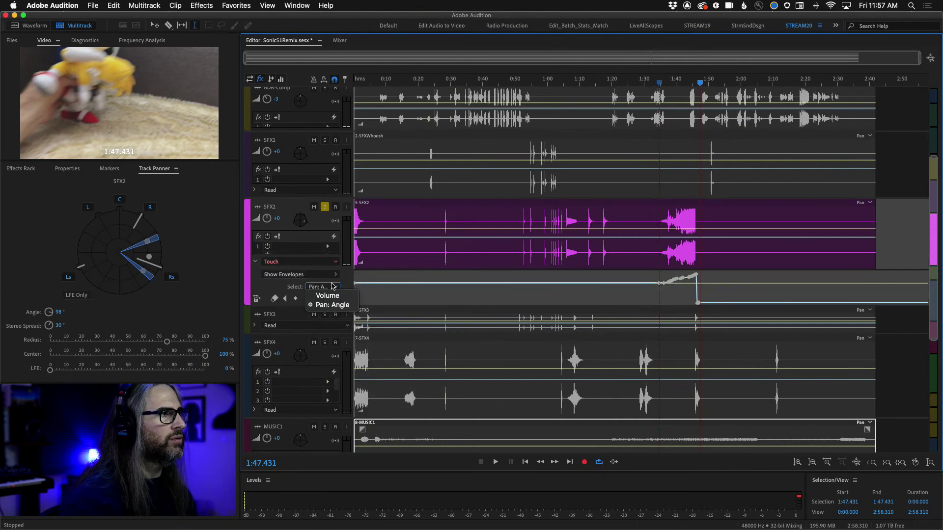
pyautogui.click(314, 275)
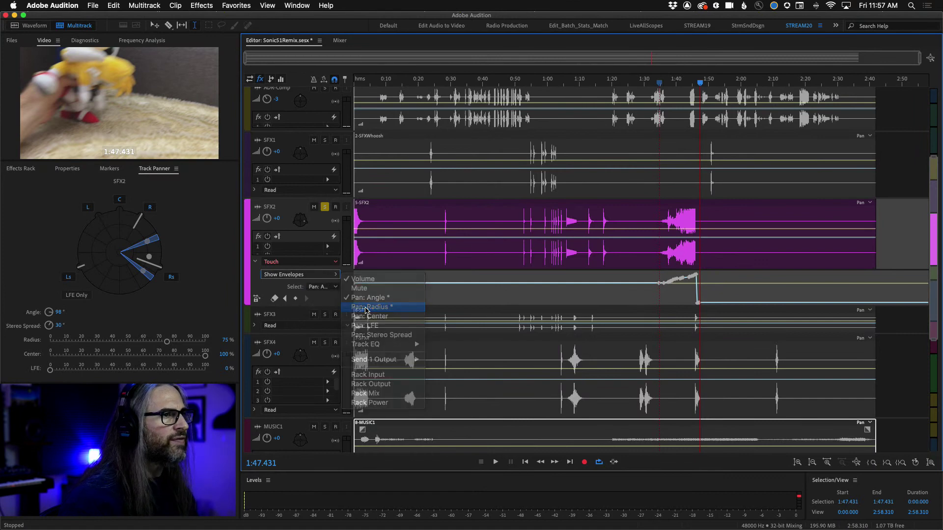
pyautogui.click(366, 307)
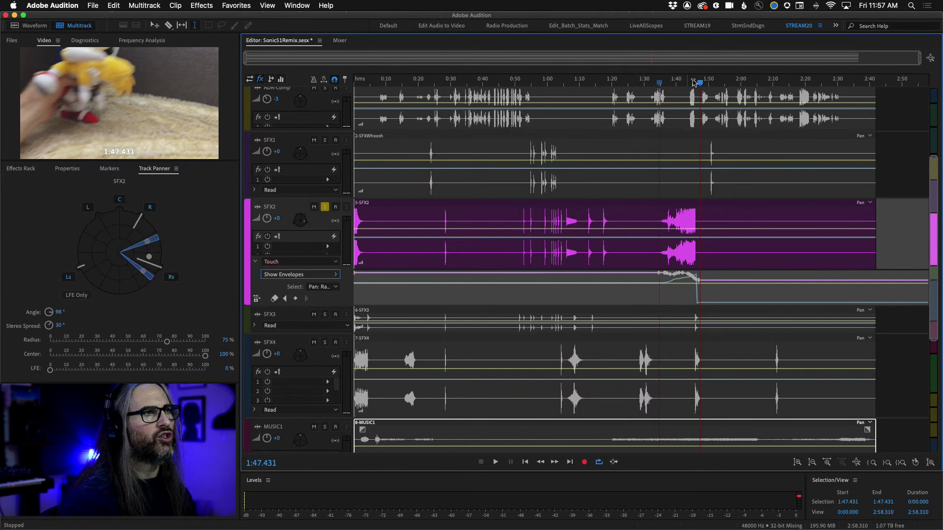
# Play back SFX2's recorded panning from 1:36.235 and again from 1:35.474
pyautogui.moveTo(701, 85); pyautogui.dragTo(668, 86)
pyautogui.press('space')
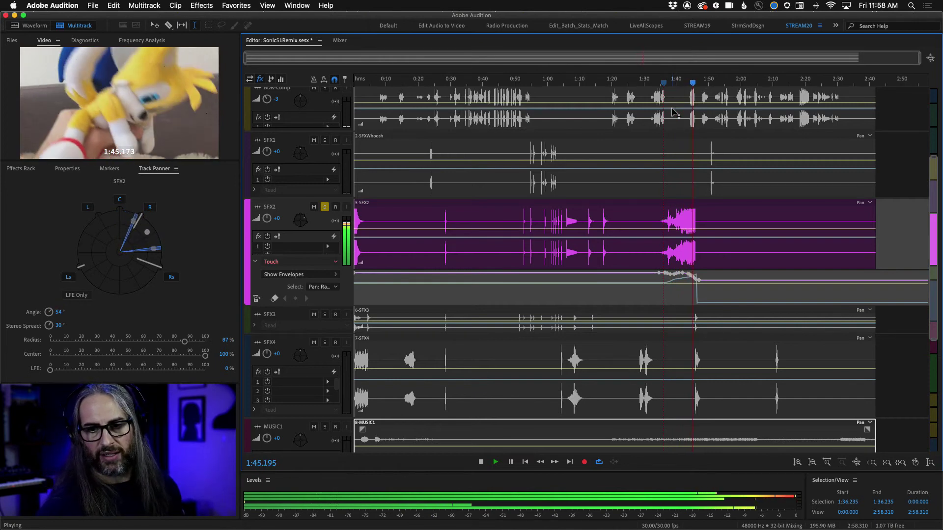
pyautogui.press('space')
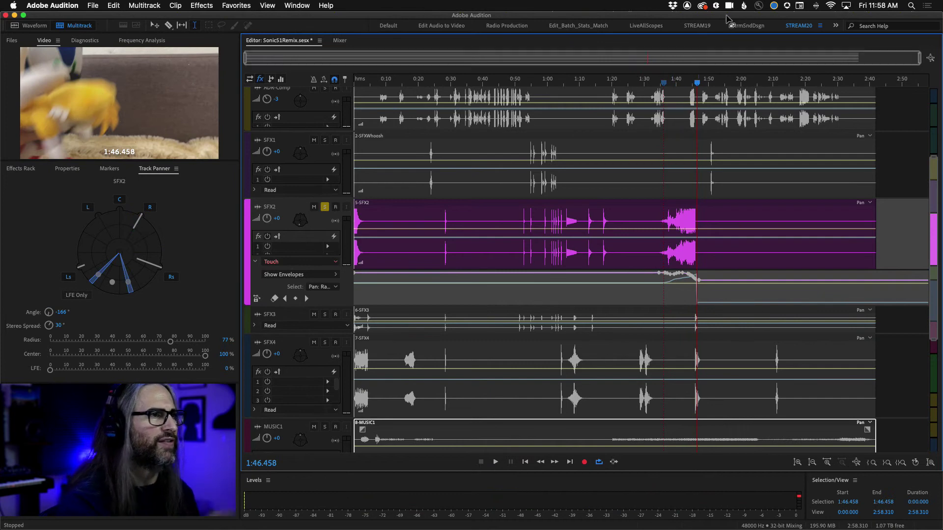
pyautogui.moveTo(696, 84); pyautogui.dragTo(662, 84)
pyautogui.press('space')
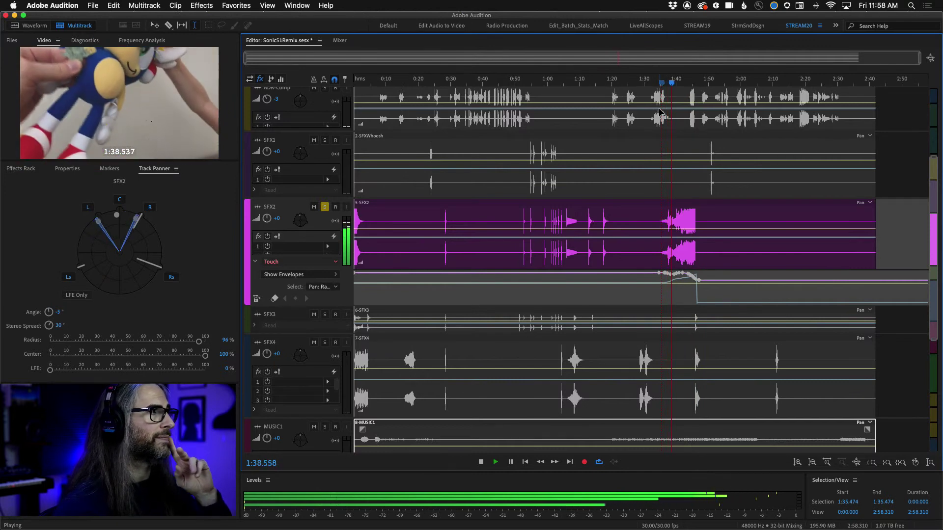
pyautogui.press('space')
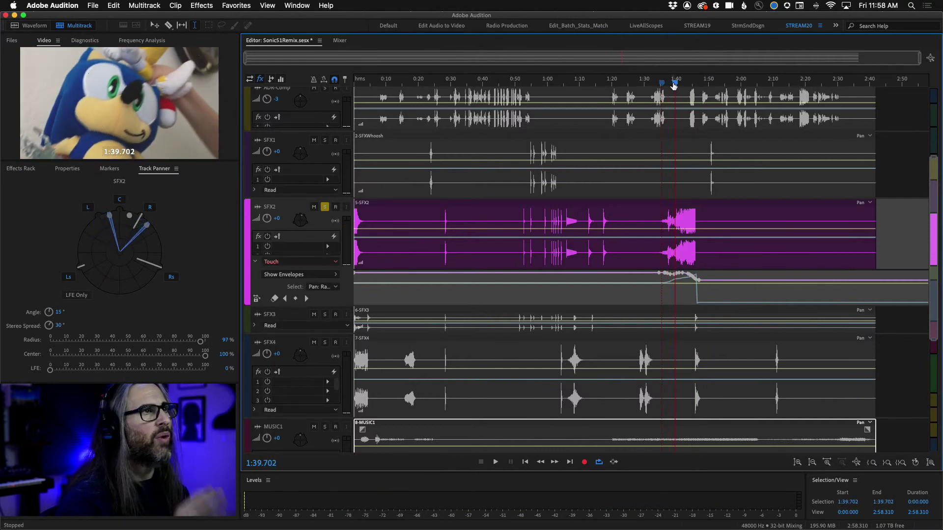
# Record a new surround pan pass on SFX2 in Touch mode from 1:32.733, sweeping the sound around to the right rear
pyautogui.moveTo(673, 85); pyautogui.dragTo(652, 85)
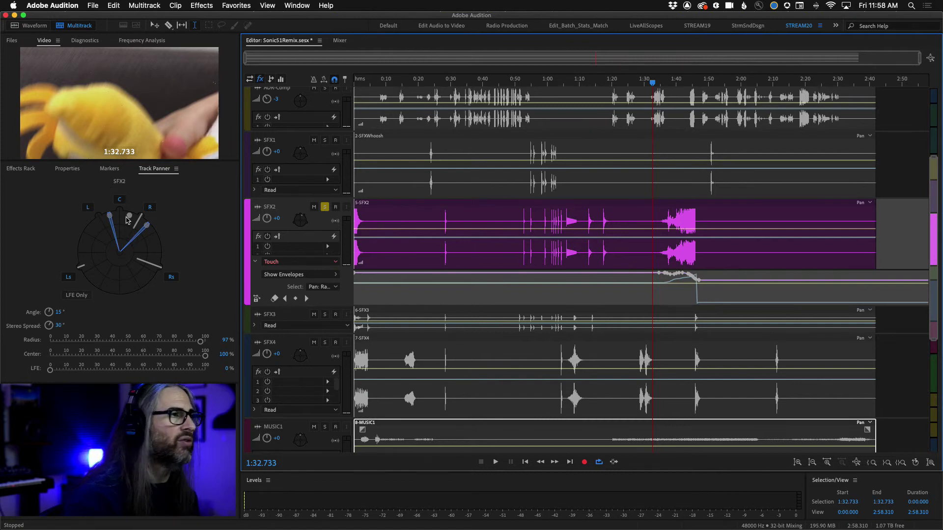
pyautogui.press('space')
pyautogui.moveTo(126, 221)
pyautogui.mouseDown()
pyautogui.moveTo(101, 223)
pyautogui.moveTo(107, 241)
pyautogui.moveTo(110, 227)
pyautogui.moveTo(140, 229)
pyautogui.moveTo(147, 243)
pyautogui.moveTo(120, 280)
pyautogui.moveTo(137, 272)
pyautogui.mouseUp()
pyautogui.press('space')
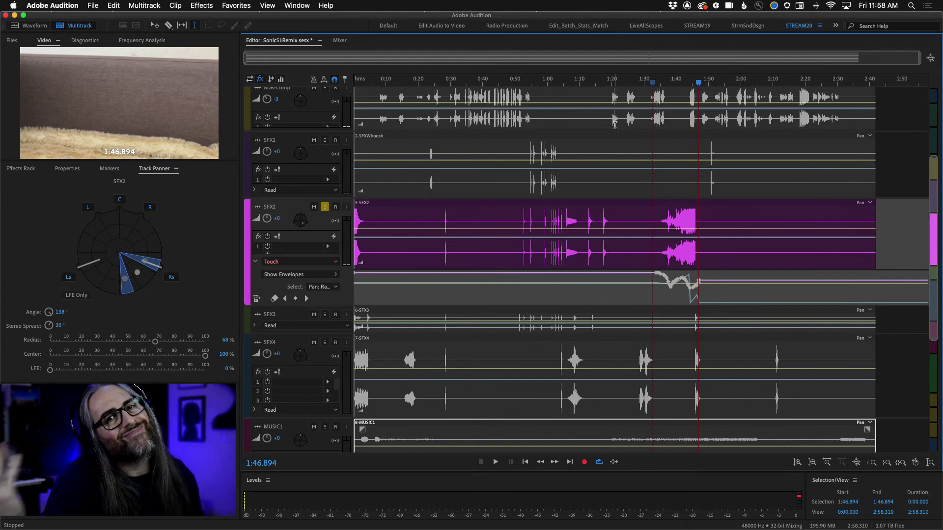
# Play back SFX2's rerecorded panning from 1:40.042
pyautogui.moveTo(695, 82); pyautogui.dragTo(676, 82)
pyautogui.press('space')
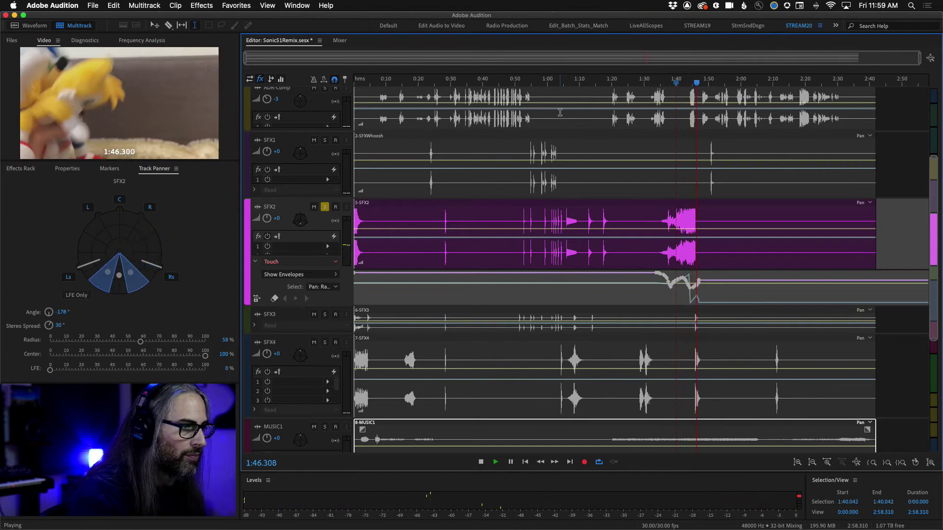
pyautogui.press('space')
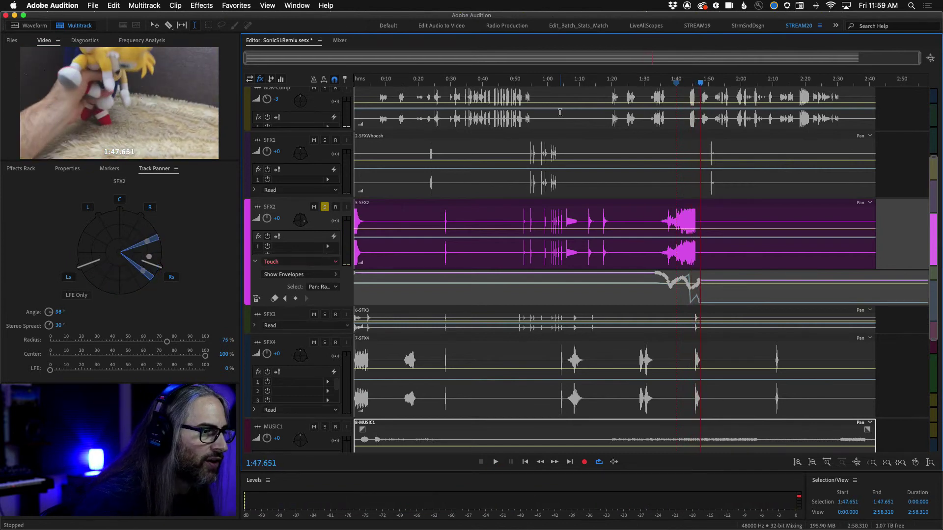
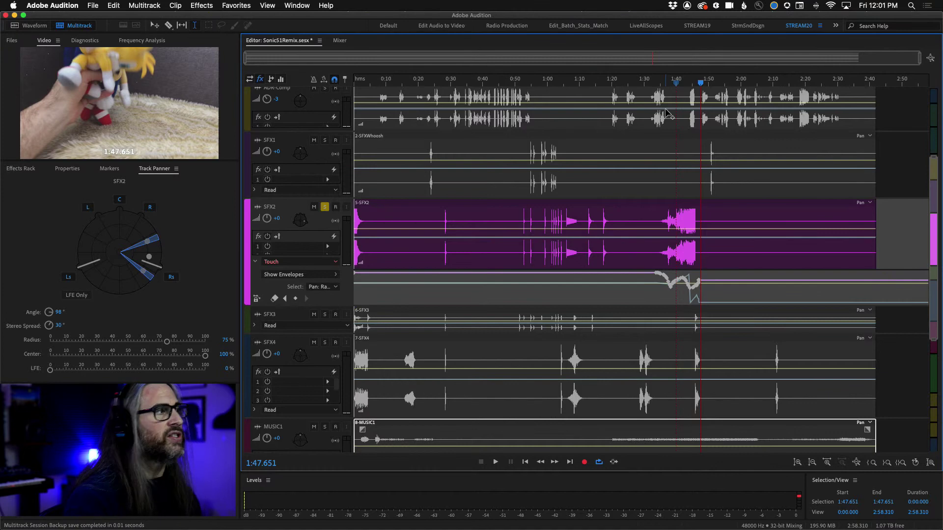
# Place the playhead at 1:43.711 and examine SFX2's pan automation keyframes around that point up close
pyautogui.click(696, 84)
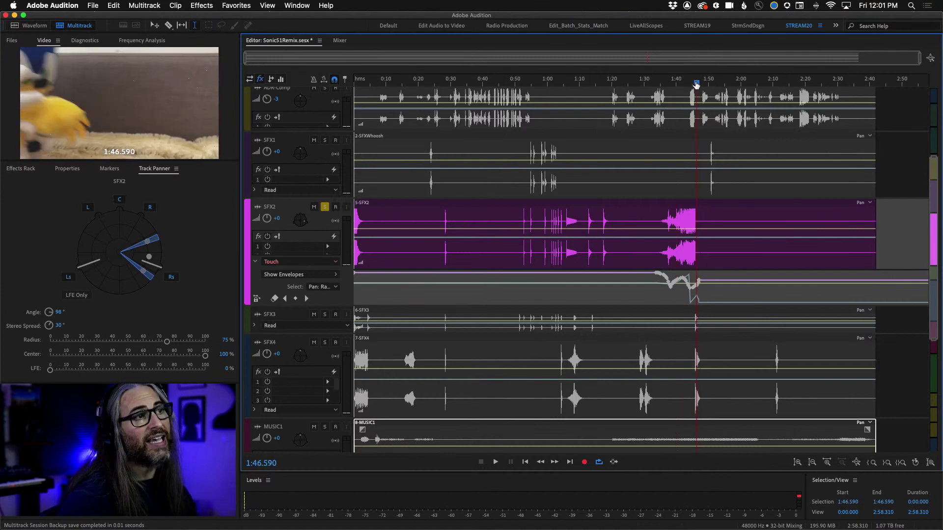
pyautogui.click(524, 84)
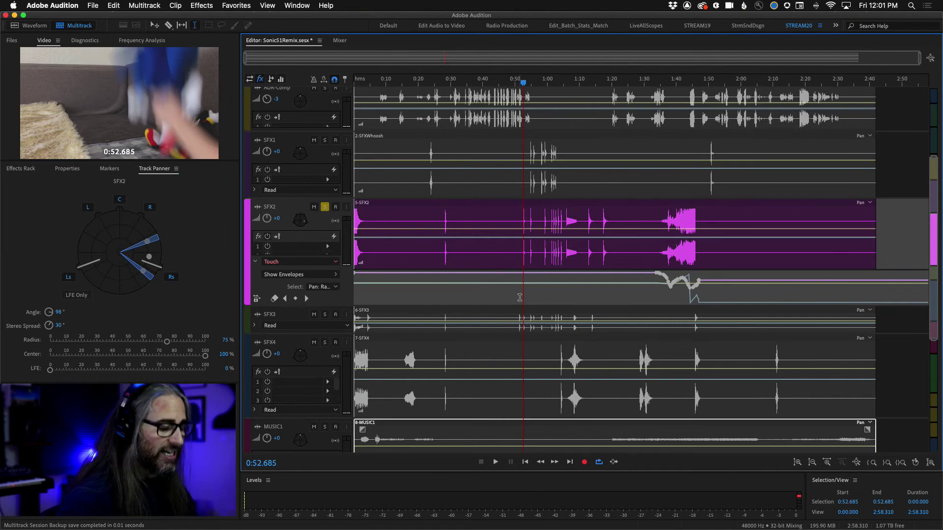
pyautogui.press('=')
pyautogui.press('=')
pyautogui.press('=')
pyautogui.press('=')
pyautogui.press('=')
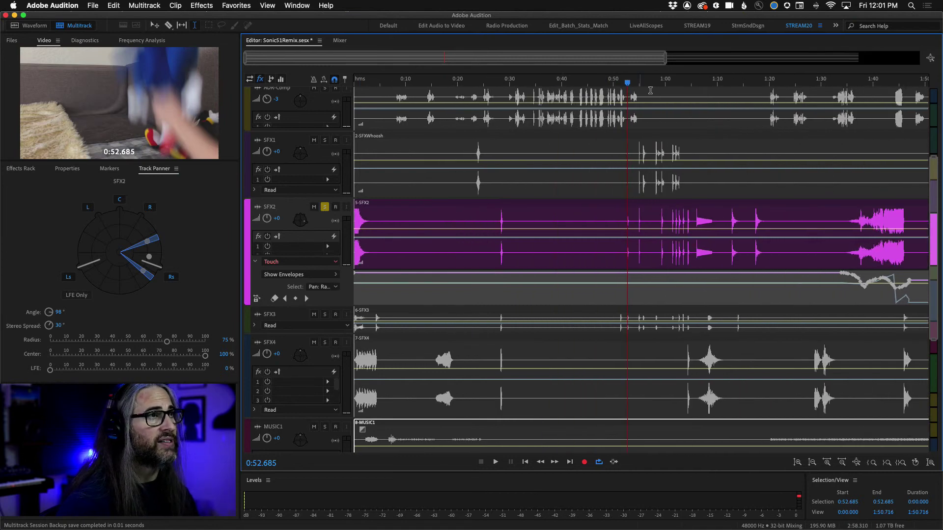
pyautogui.hscroll(2, 673, 93)
pyautogui.hscroll(10, 672, 93)
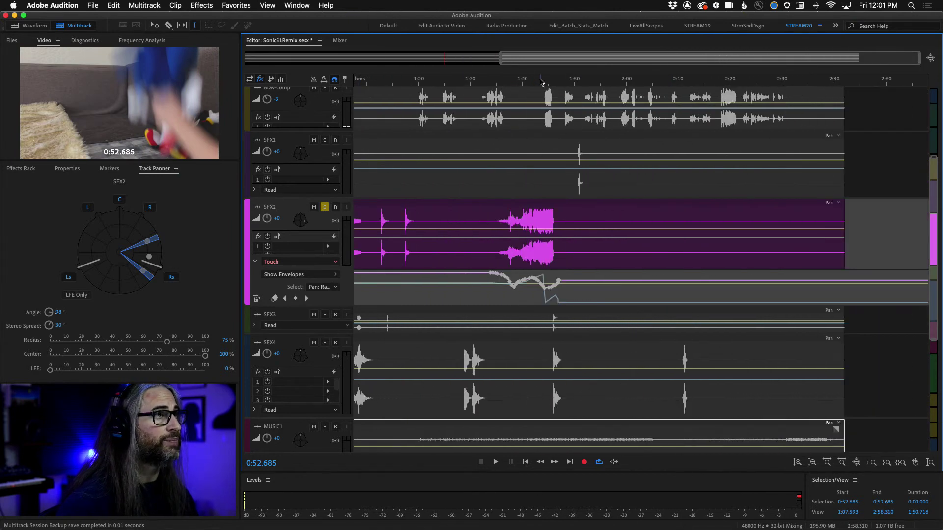
pyautogui.click(542, 84)
pyautogui.press('=')
pyautogui.press('=')
pyautogui.press('=')
pyautogui.press('=')
pyautogui.press('=')
pyautogui.press('=')
pyautogui.press('=')
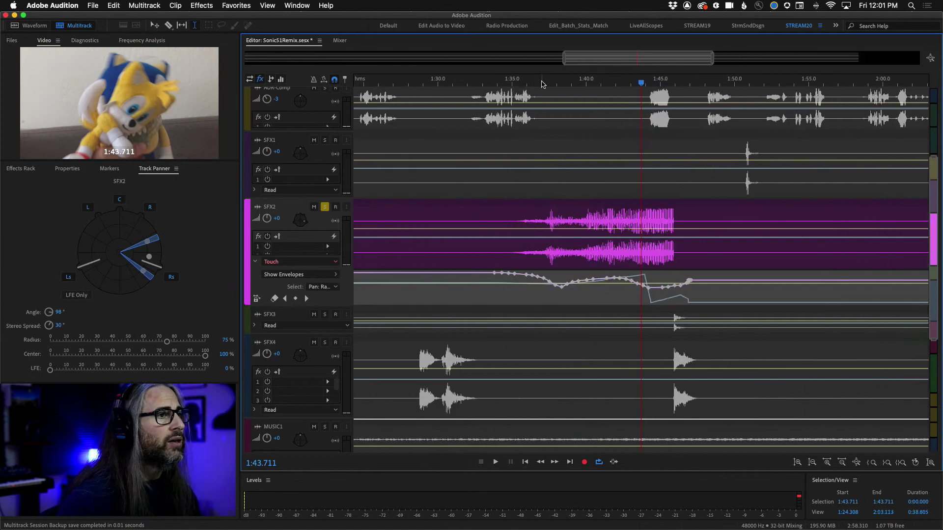
pyautogui.scroll(6, 542, 84)
pyautogui.scroll(-7, 543, 85)
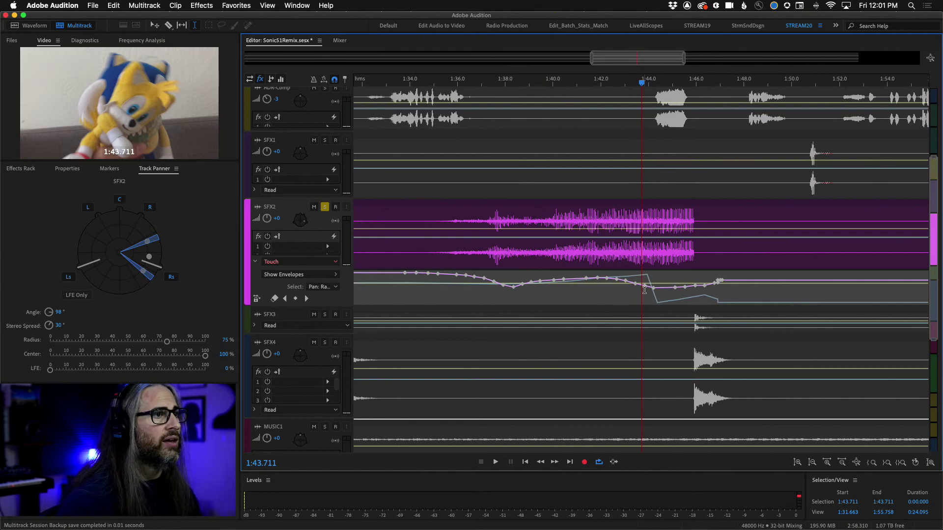
# Adjust SFX2's pan radius keyframe near 1:44 and reshape the neighbouring pan angle keyframes into a less abrupt drop
pyautogui.moveTo(647, 290)
pyautogui.mouseDown()
pyautogui.moveTo(645, 276)
pyautogui.moveTo(644, 297)
pyautogui.moveTo(655, 266)
pyautogui.moveTo(648, 290)
pyautogui.mouseUp()
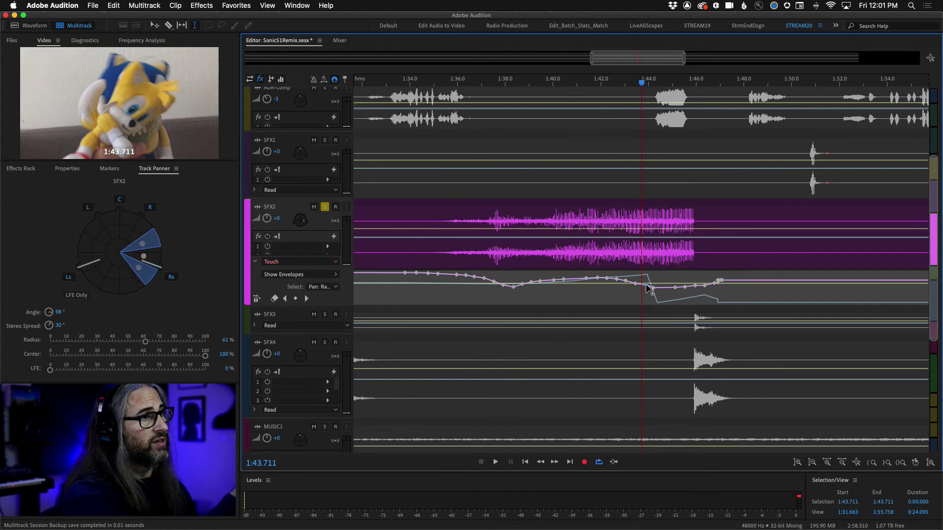
pyautogui.click(647, 276)
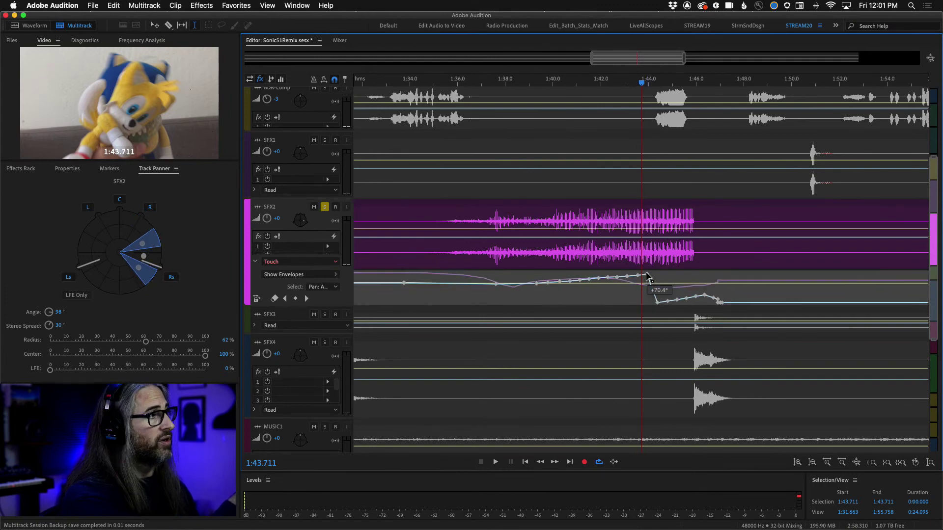
pyautogui.moveTo(646, 273); pyautogui.dragTo(649, 281)
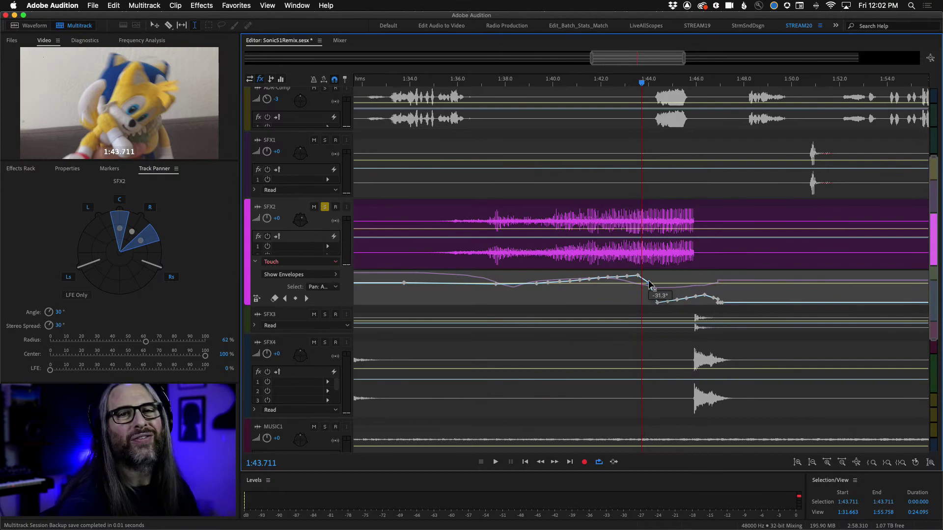
pyautogui.moveTo(651, 286); pyautogui.dragTo(649, 278)
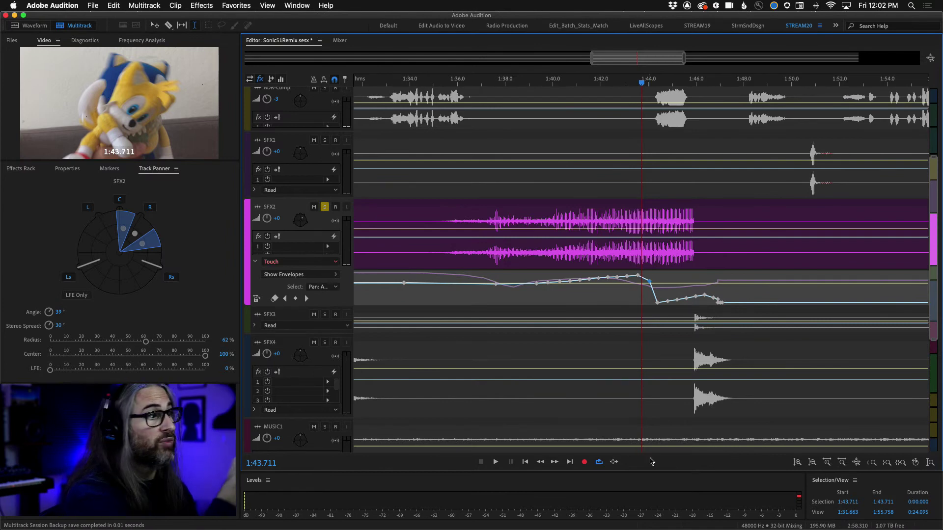
# Switch to Premiere Pro, set the RIG_SUR track's automation mode to Write and start playback from the Audio Track Mixer
pyautogui.moveTo(662, 523)
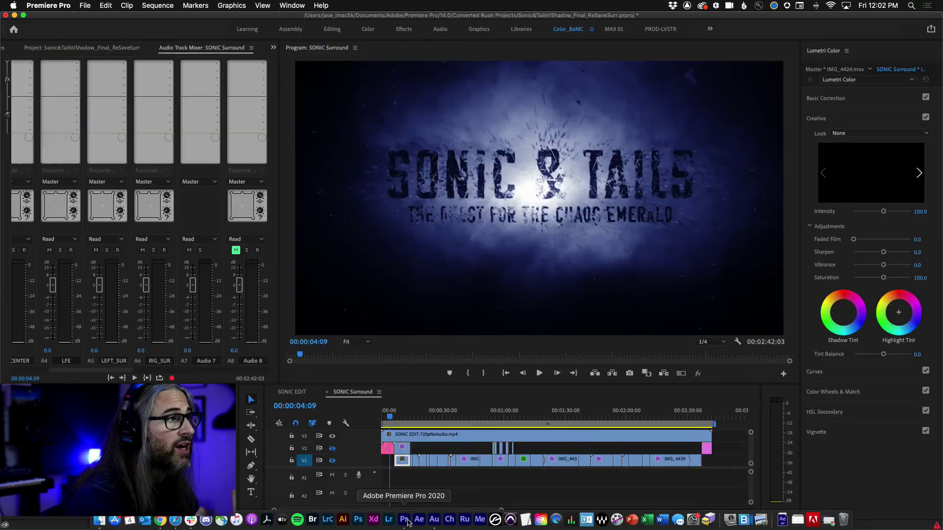
pyautogui.click(403, 519)
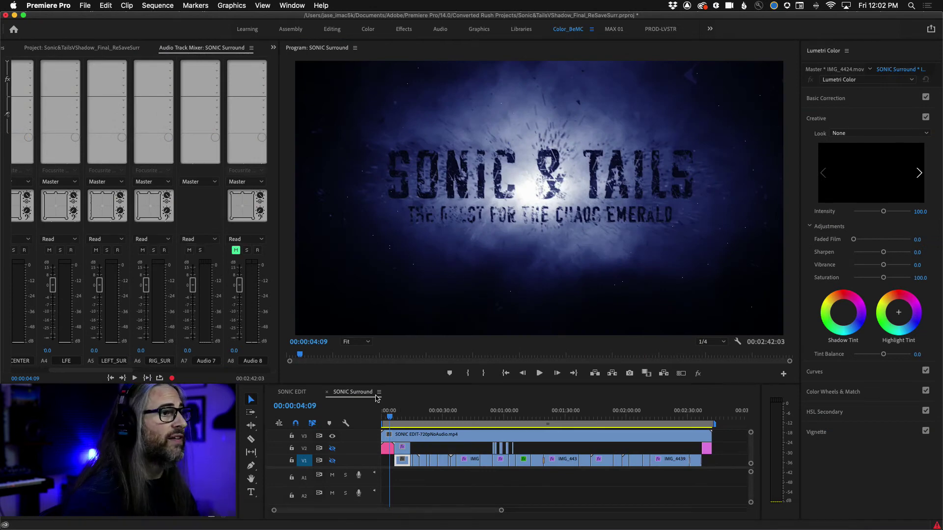
pyautogui.click(149, 241)
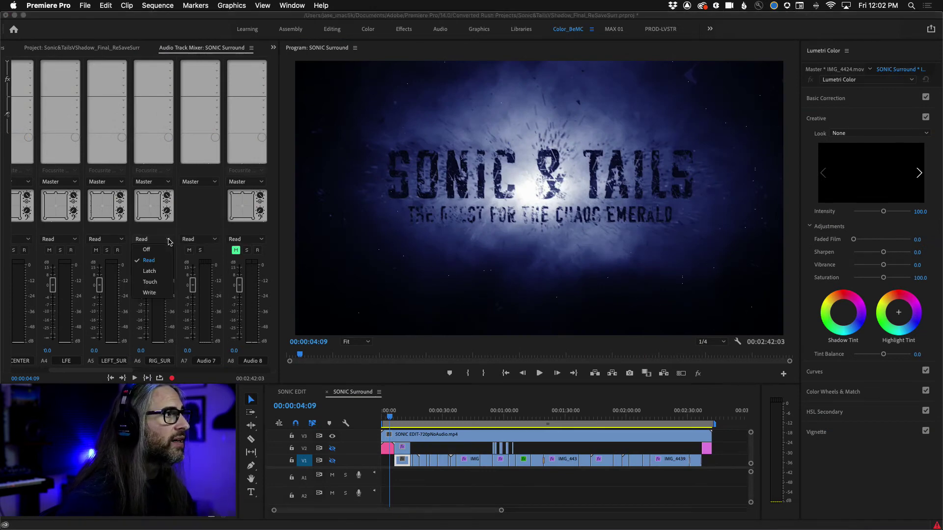
pyautogui.click(163, 295)
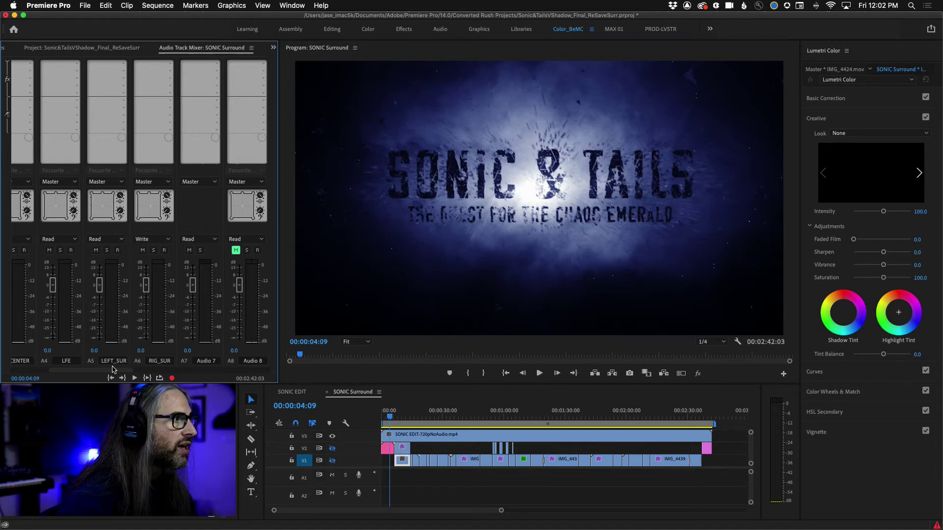
pyautogui.click(134, 378)
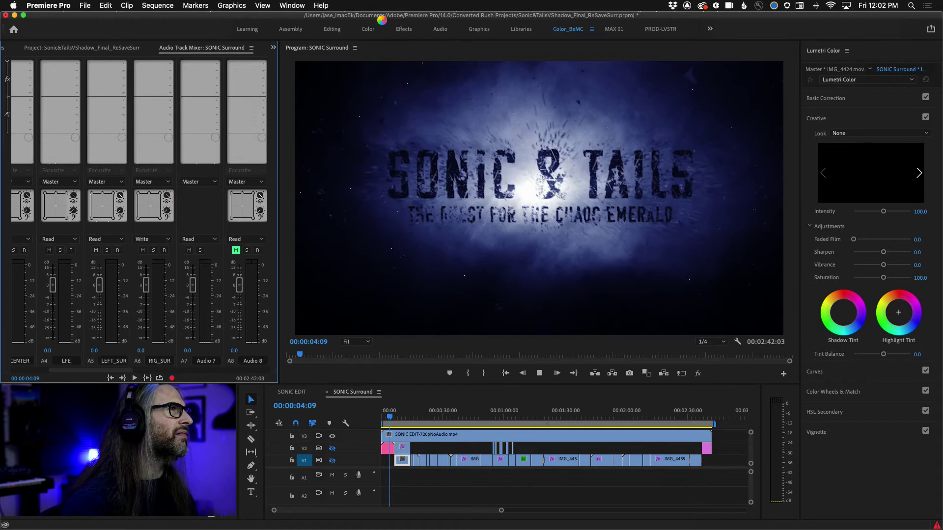
pyautogui.moveTo(401, 525)
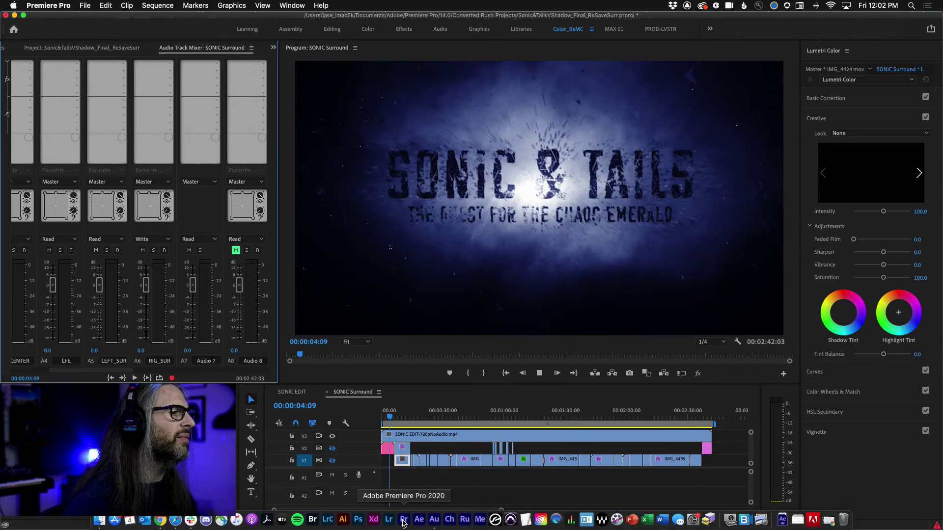
# Force quit the unresponsive Premiere Pro and acknowledge its error dialog
pyautogui.rightClick(404, 520)
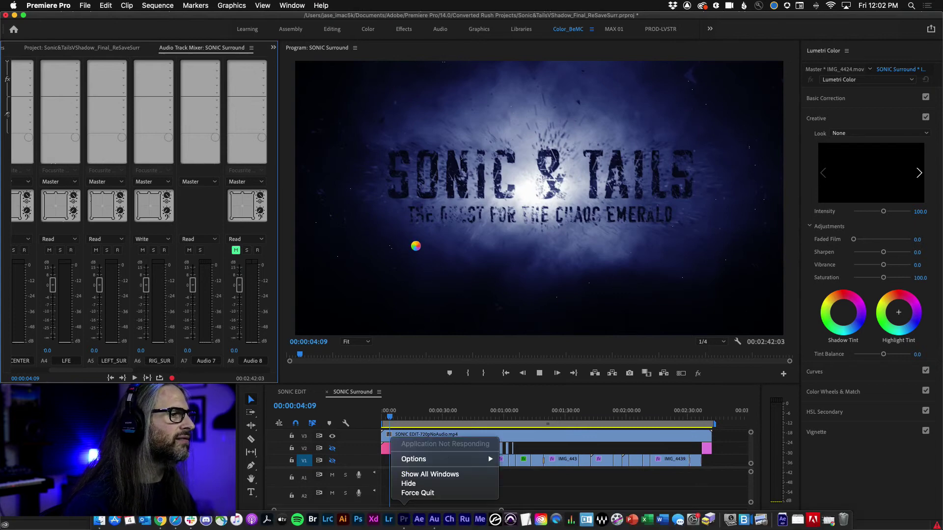
pyautogui.click(427, 495)
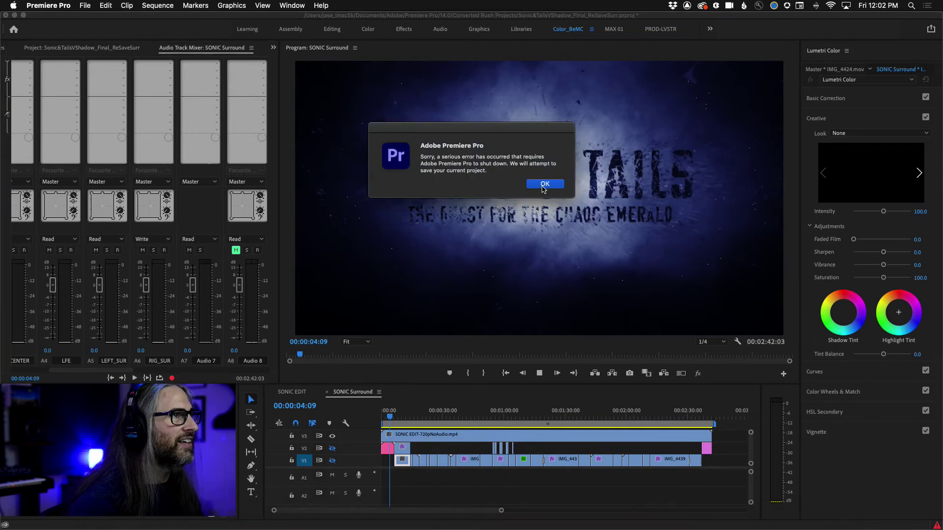
pyautogui.click(545, 184)
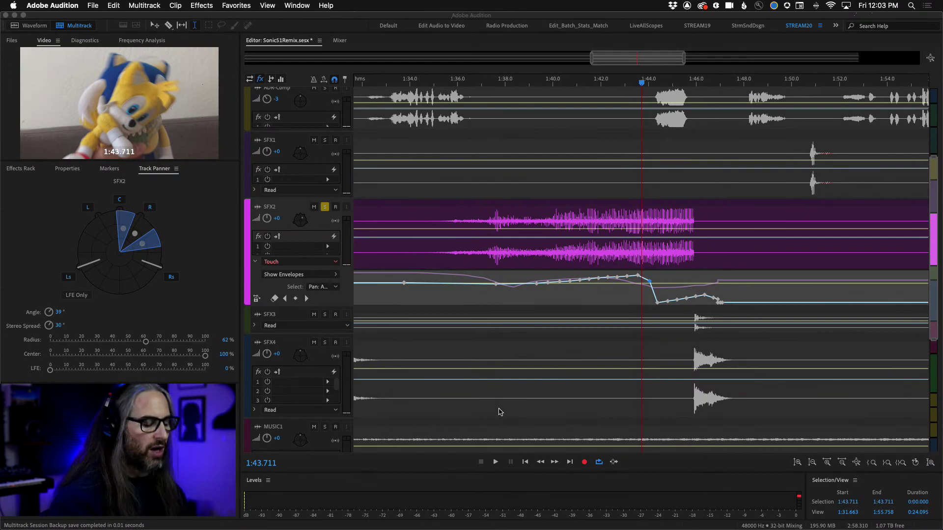
# Switch back to Audition, unsolo the SFX2 track and return the playhead to the start of the full session
pyautogui.click(358, 220)
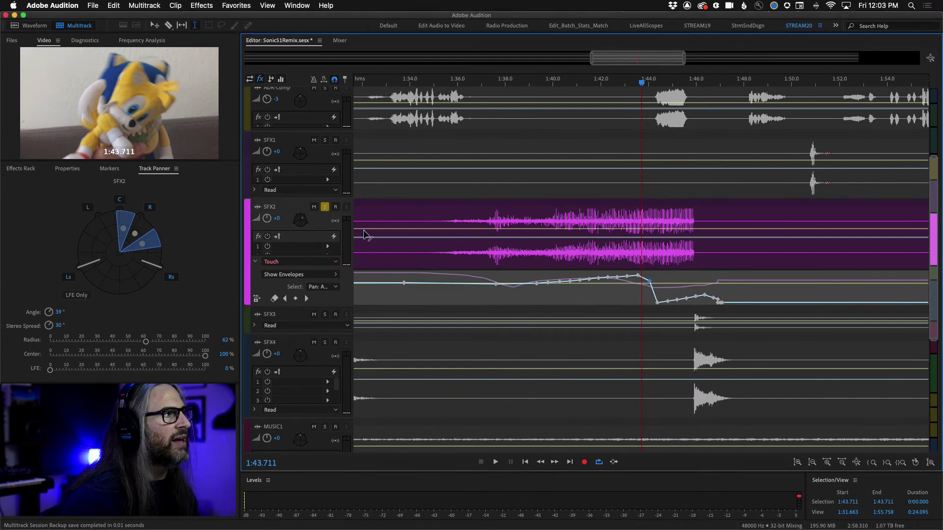
pyautogui.click(324, 207)
pyautogui.press('\\')
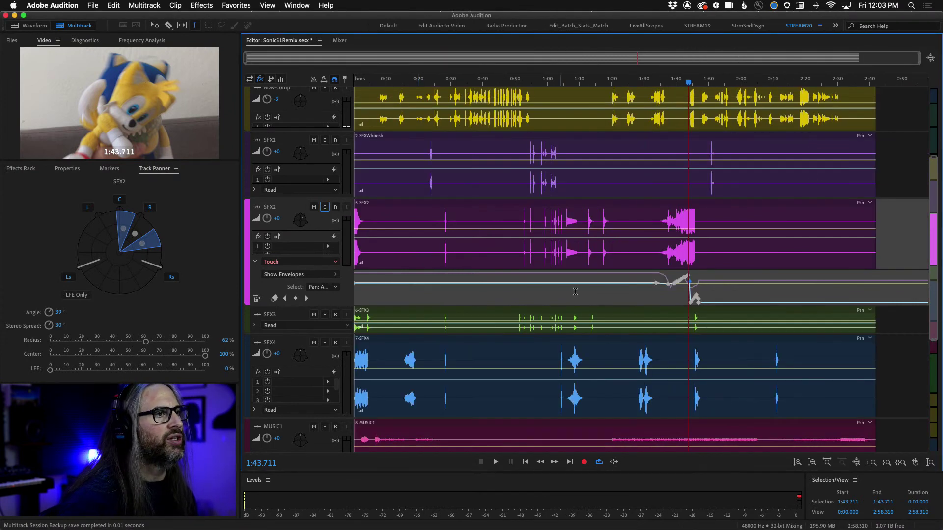
pyautogui.press('Home')
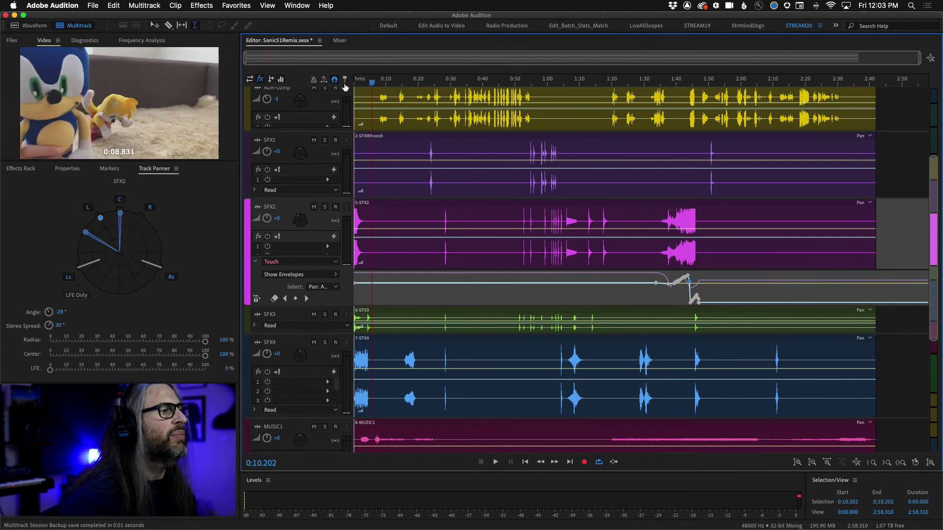
pyautogui.moveTo(939, 292); pyautogui.dragTo(938, 462)
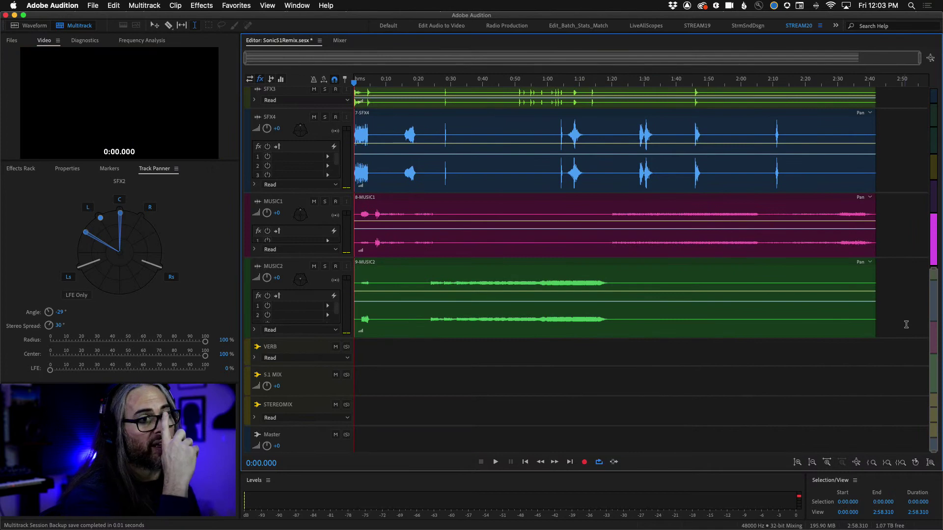
pyautogui.moveTo(932, 329); pyautogui.dragTo(939, 166)
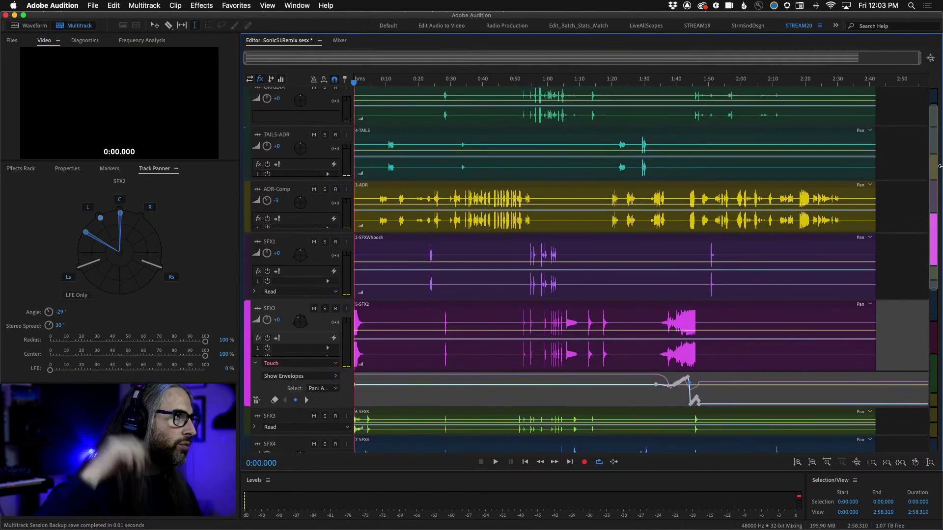
# Show the Essential Sound controls and tag the clips on ORIGDIA, TAILS-ADR and ADR-Comp as Dialogue
pyautogui.click(295, 5)
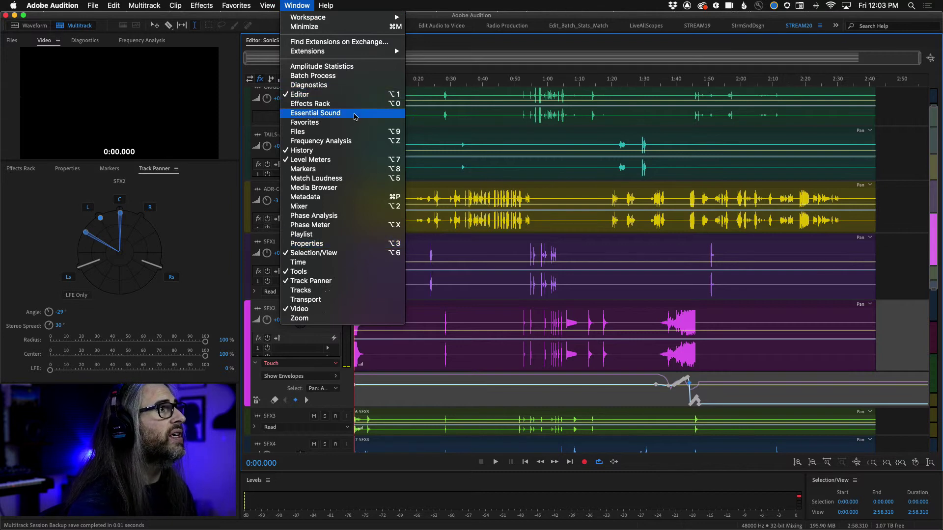
pyautogui.click(354, 117)
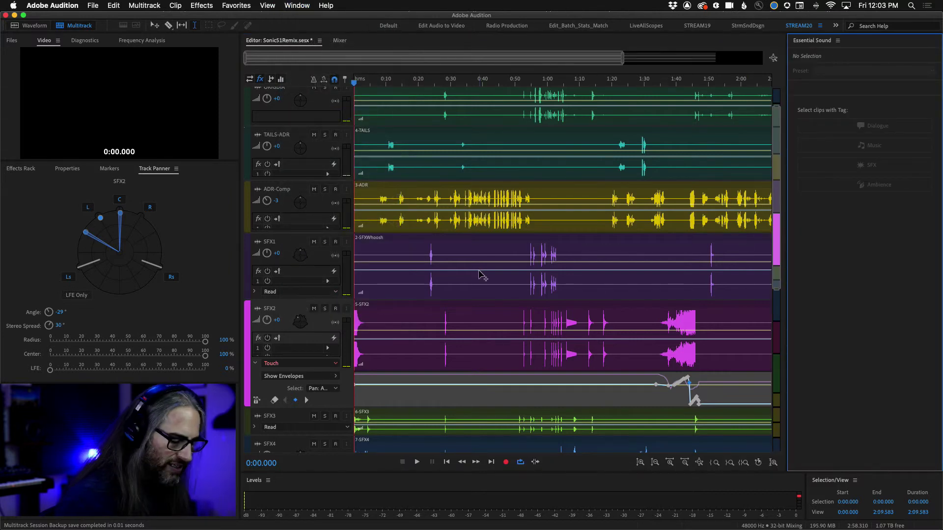
pyautogui.press('\\')
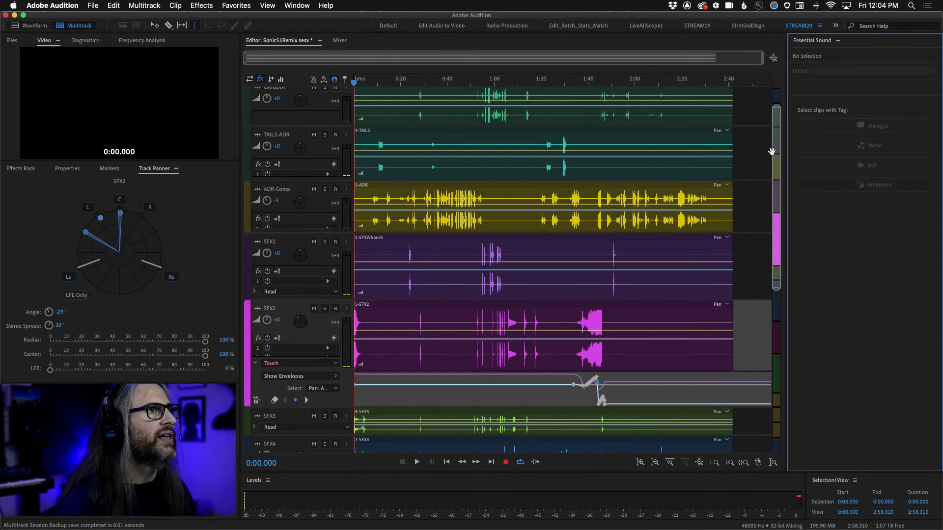
pyautogui.scroll(2, 775, 152)
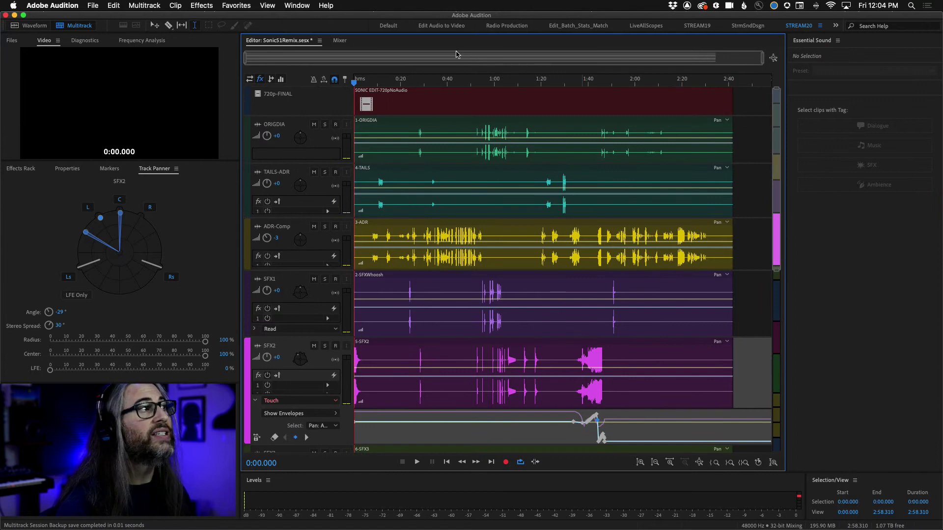
pyautogui.click(155, 25)
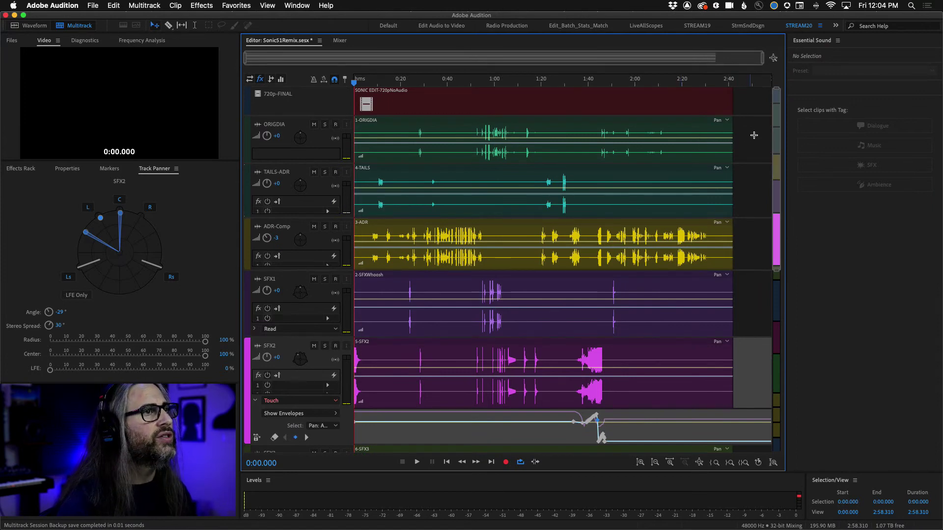
pyautogui.moveTo(751, 134); pyautogui.dragTo(388, 260)
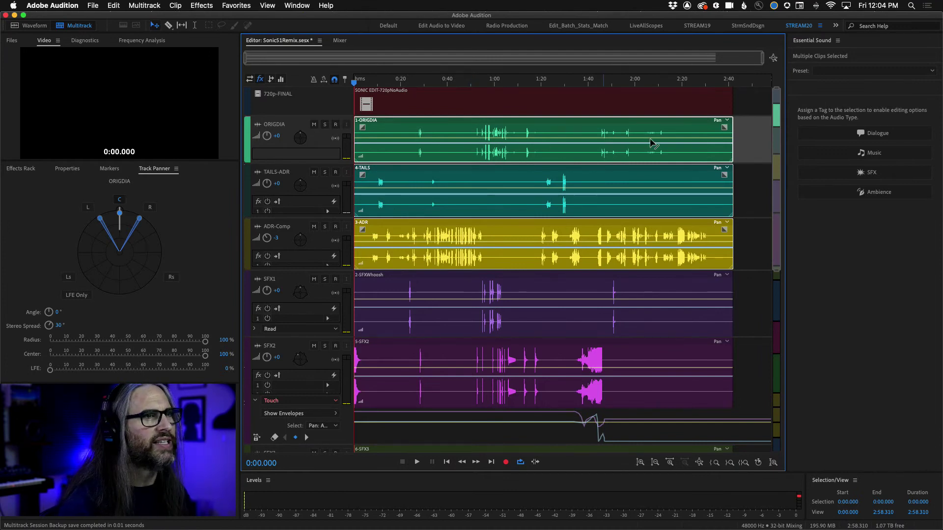
pyautogui.click(916, 135)
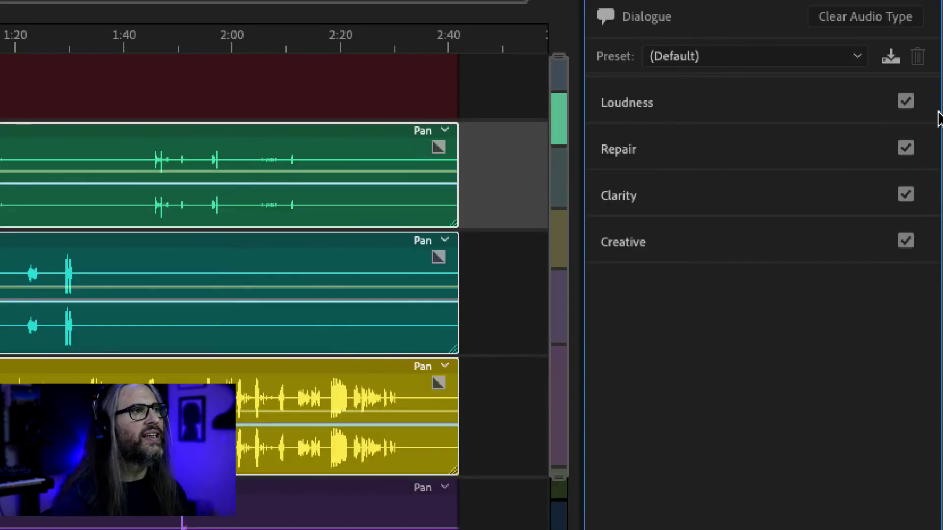
# Examine the Loudness, Repair, Clarity and Creative options available for the dialogue clips
pyautogui.click(891, 109)
pyautogui.click(824, 106)
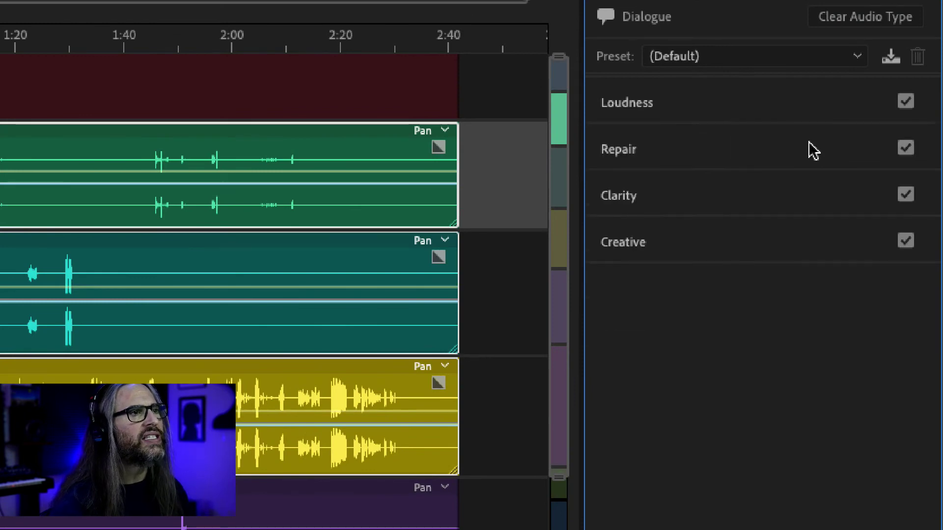
pyautogui.click(811, 150)
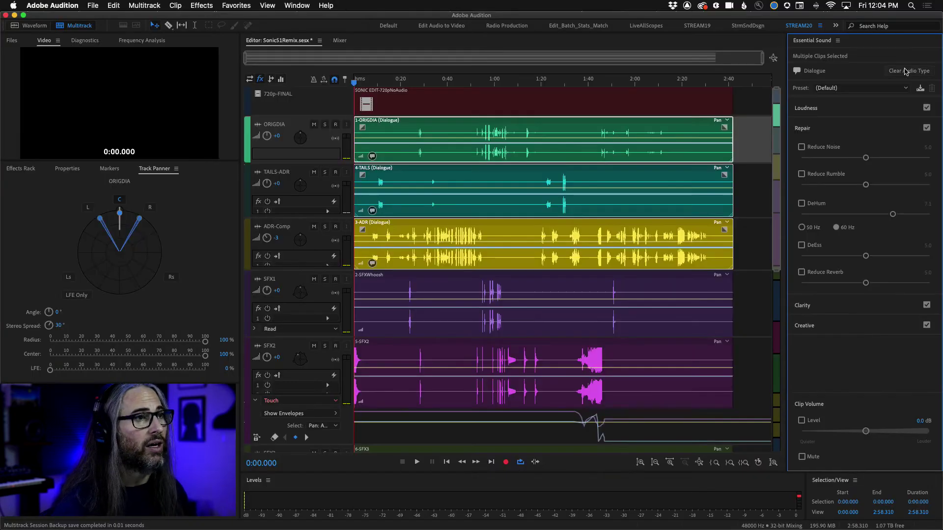
pyautogui.click(862, 129)
pyautogui.click(867, 148)
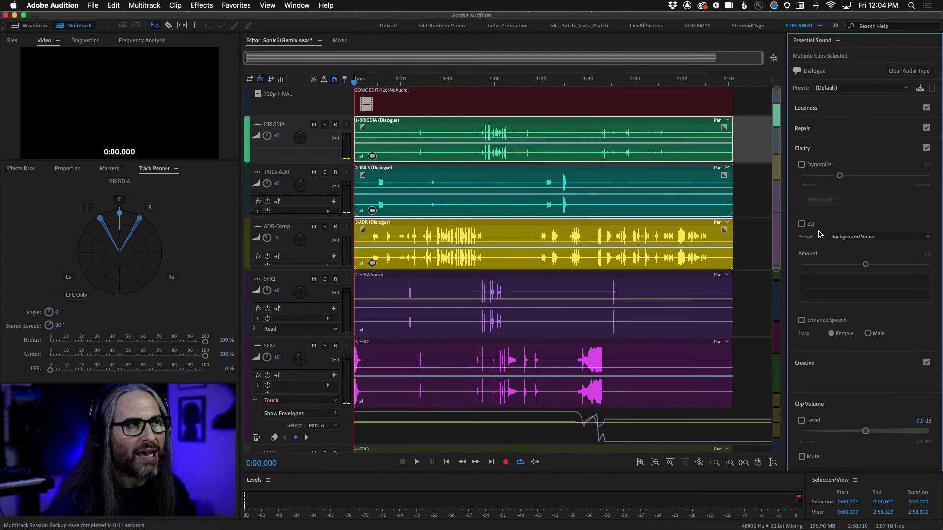
pyautogui.click(859, 150)
pyautogui.click(862, 168)
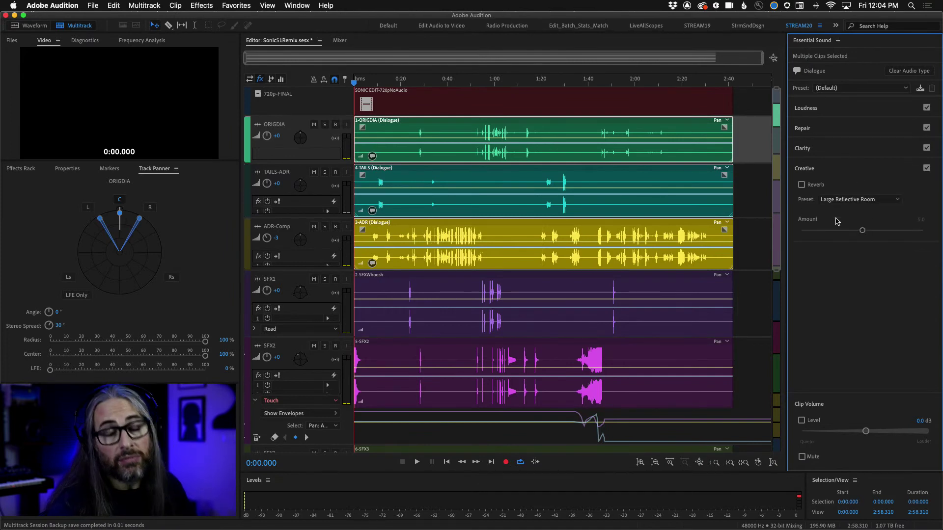
pyautogui.click(851, 169)
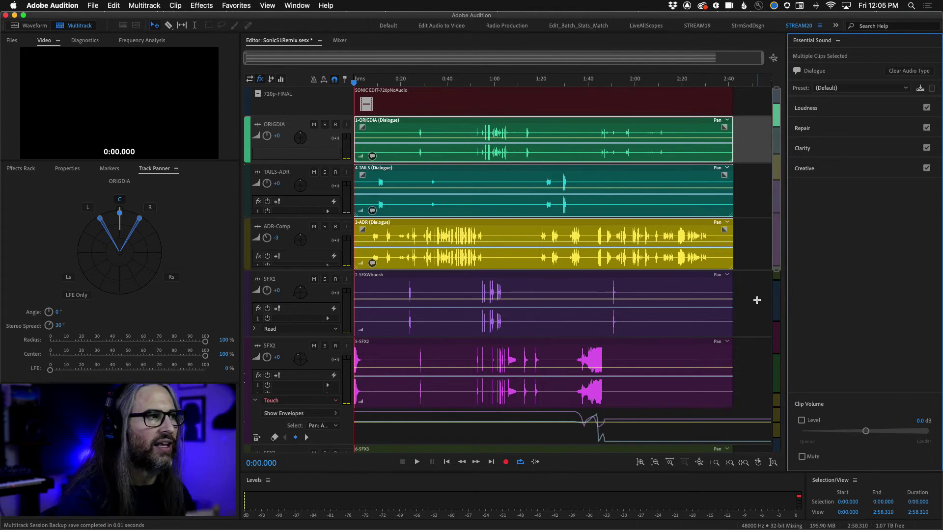
# Tag the MUSIC1 and MUSIC2 clips as Music and enable ducking against dialogue for them
pyautogui.click(774, 294)
pyautogui.scroll(-6, 775, 294)
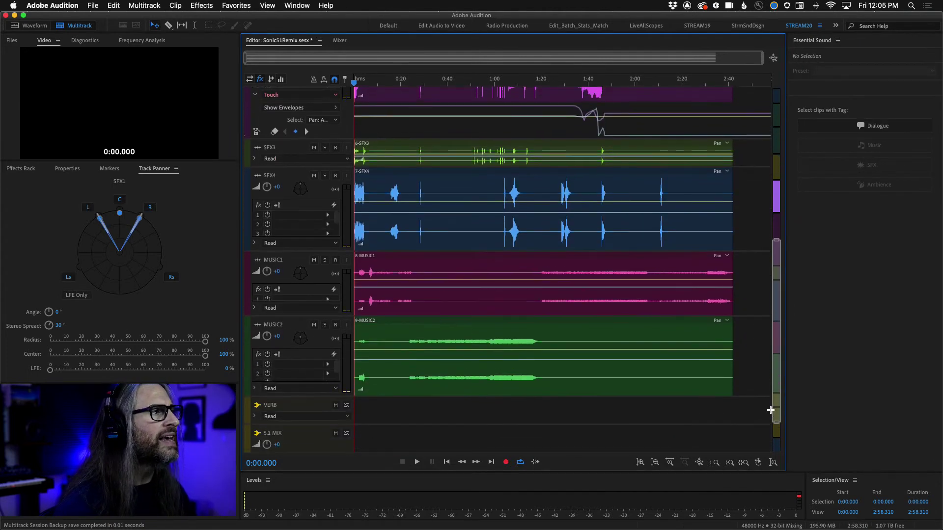
pyautogui.moveTo(750, 275); pyautogui.dragTo(512, 417)
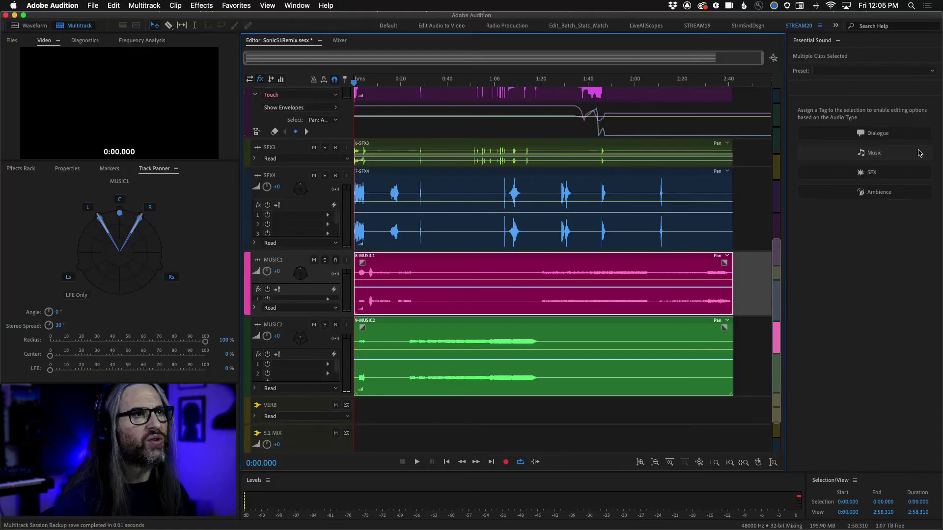
pyautogui.click(919, 153)
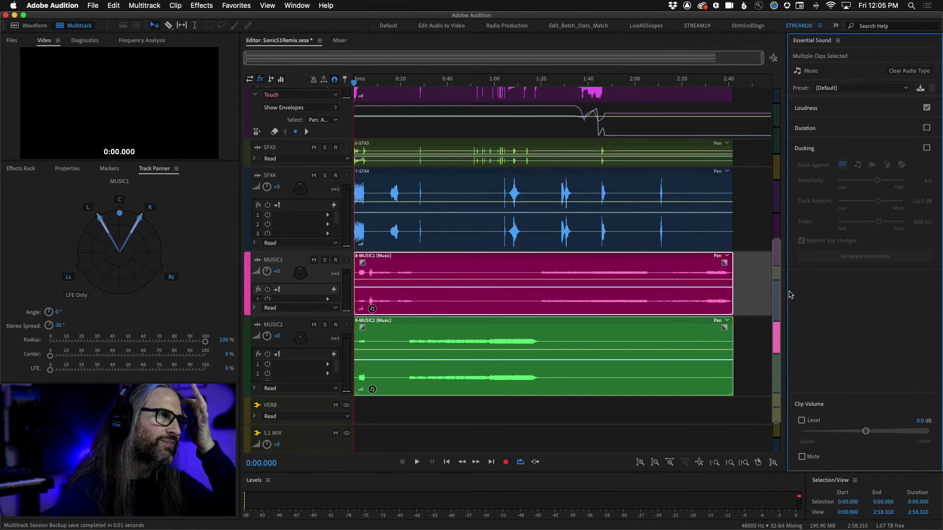
pyautogui.click(926, 148)
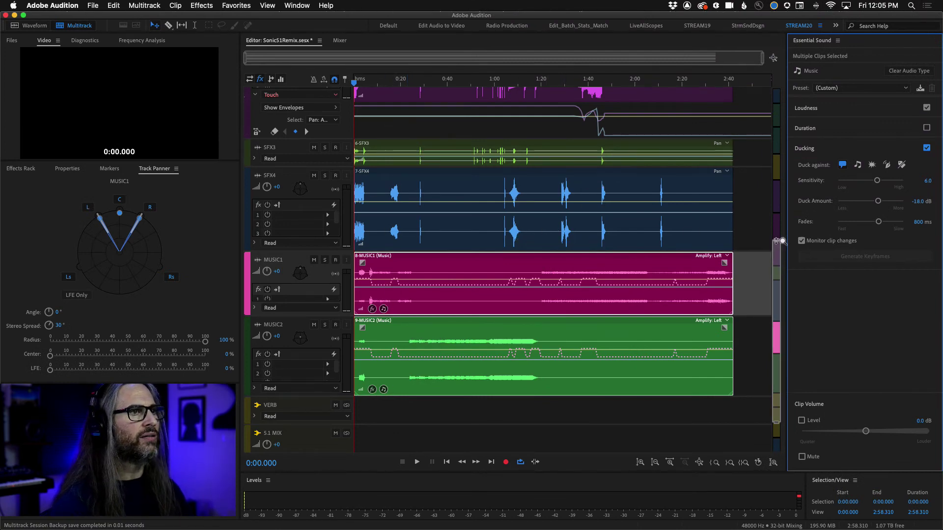
# Collapse the SFX4, SFX1 and SFX2 tracks to their minimum height
pyautogui.moveTo(777, 240); pyautogui.dragTo(781, 176)
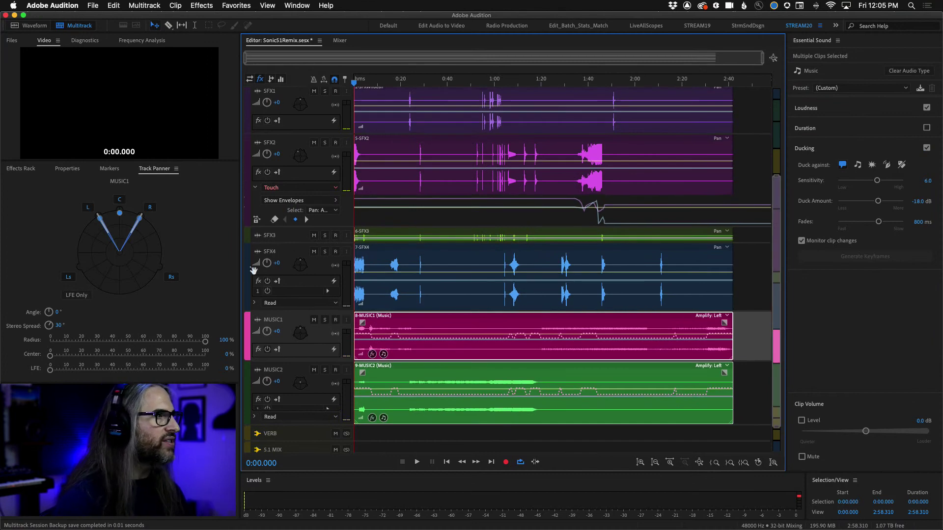
pyautogui.click(256, 253)
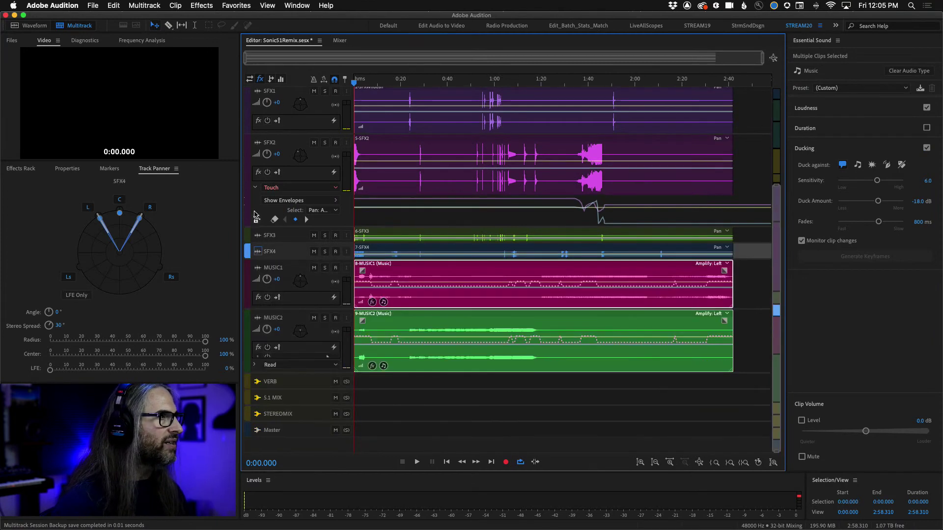
pyautogui.click(257, 147)
pyautogui.scroll(1, 258, 150)
pyautogui.click(251, 109)
pyautogui.click(258, 107)
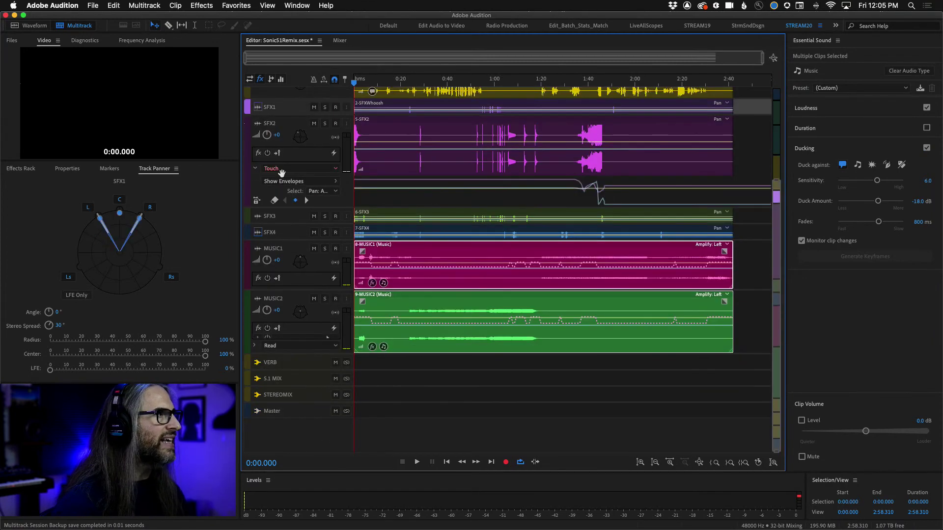
pyautogui.scroll(2, 255, 129)
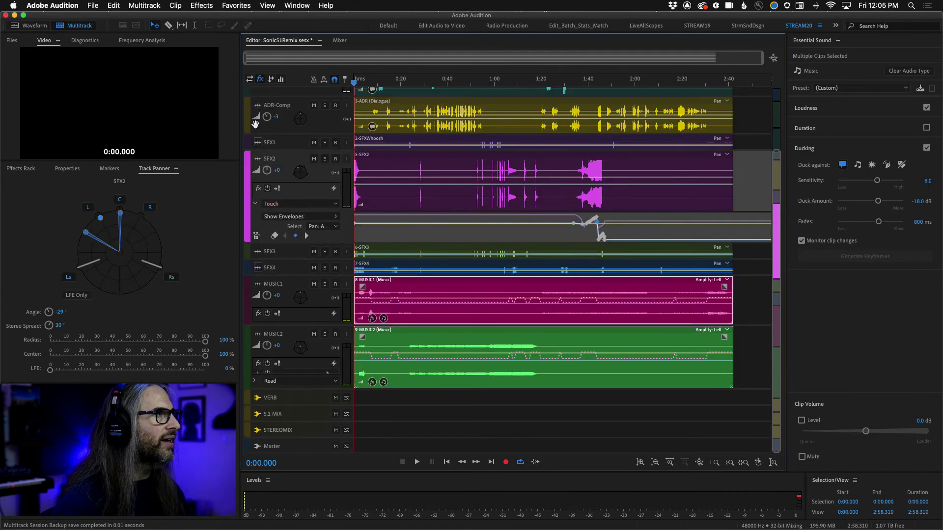
pyautogui.click(258, 159)
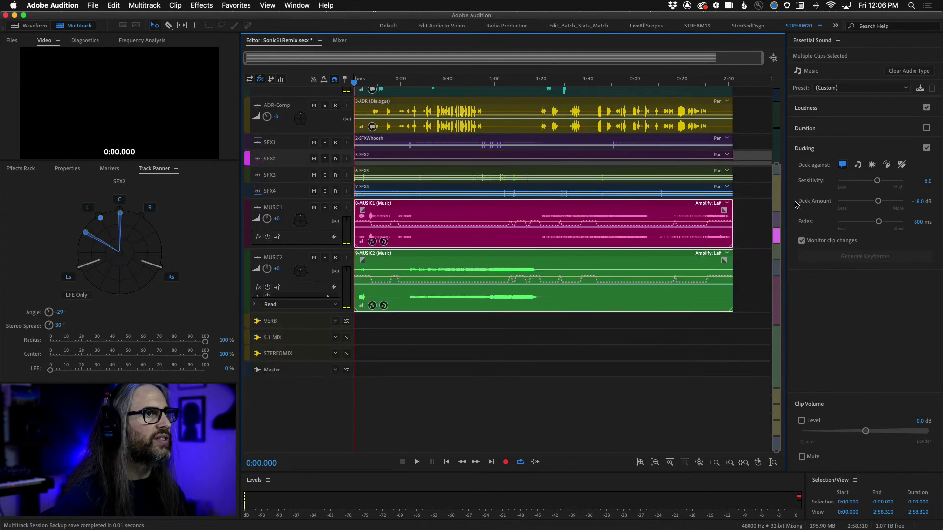
# Move the MUSIC1 and MUSIC2 tracks directly below ADR-Comp, above the SFX tracks
pyautogui.scroll(5, 776, 164)
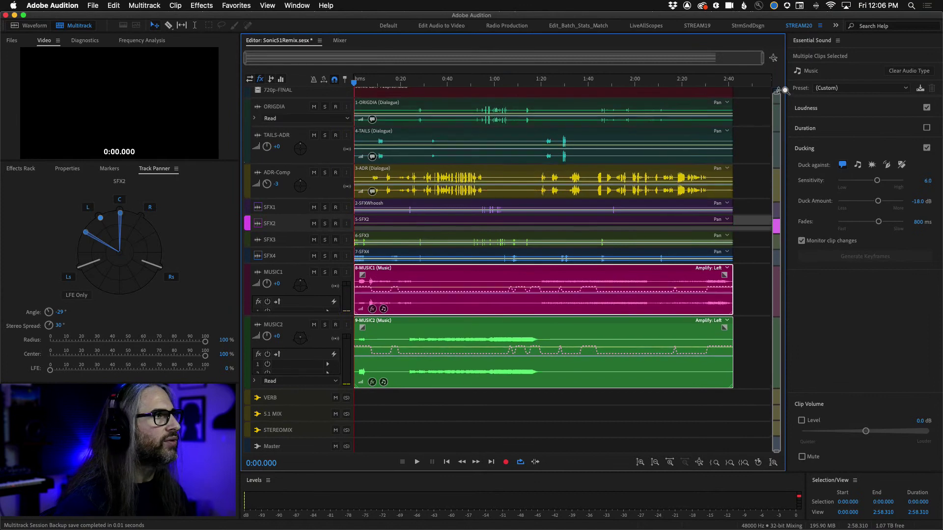
pyautogui.click(247, 273)
pyautogui.moveTo(247, 273); pyautogui.dragTo(248, 202)
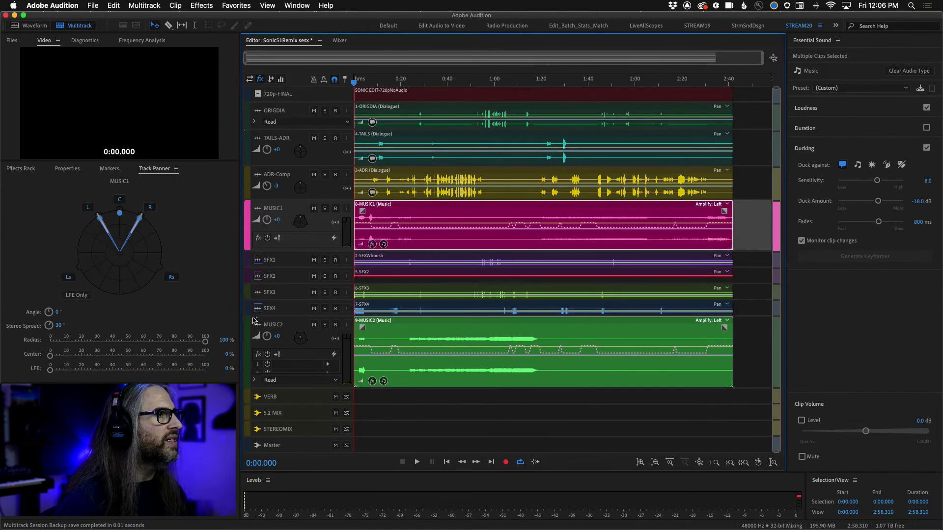
pyautogui.moveTo(248, 338); pyautogui.dragTo(248, 253)
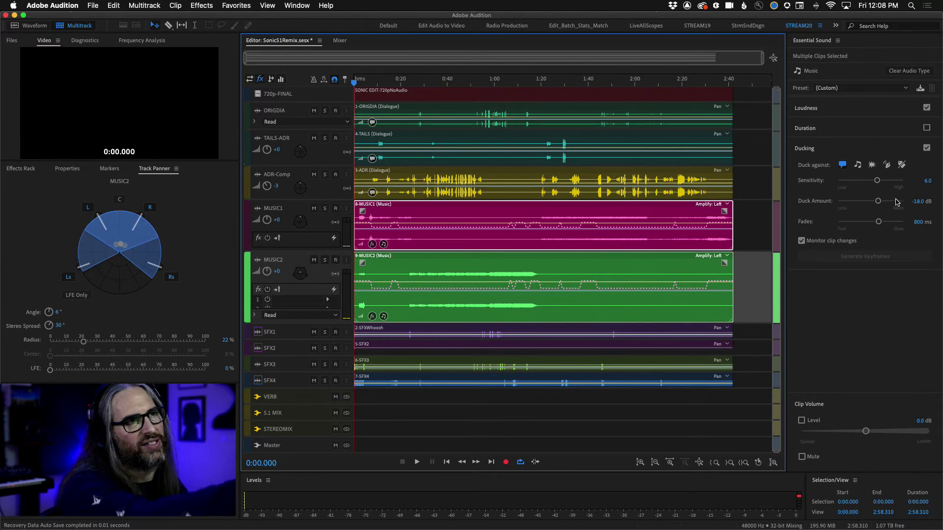
# Set the music clips' duck amount to -5.9 dB and play the mix from 0:10.266
pyautogui.moveTo(879, 203); pyautogui.dragTo(863, 205)
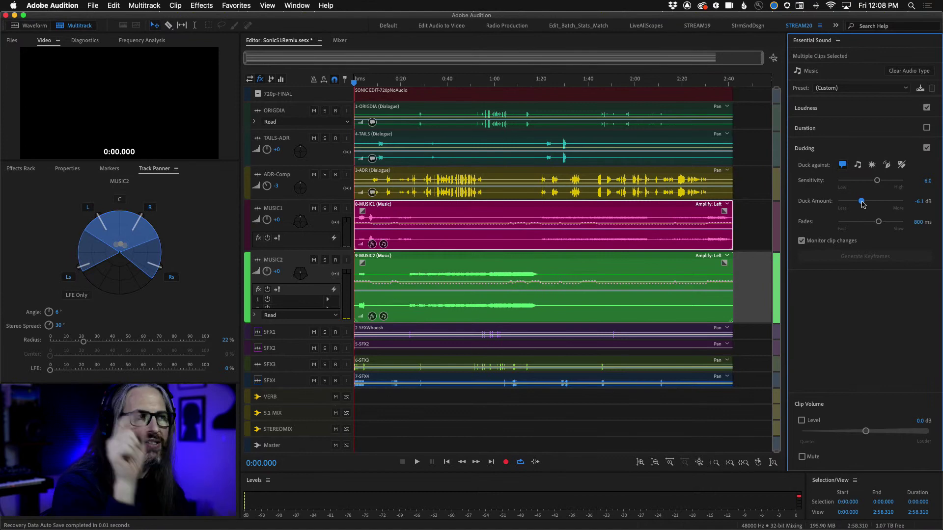
pyautogui.moveTo(863, 205); pyautogui.dragTo(861, 205)
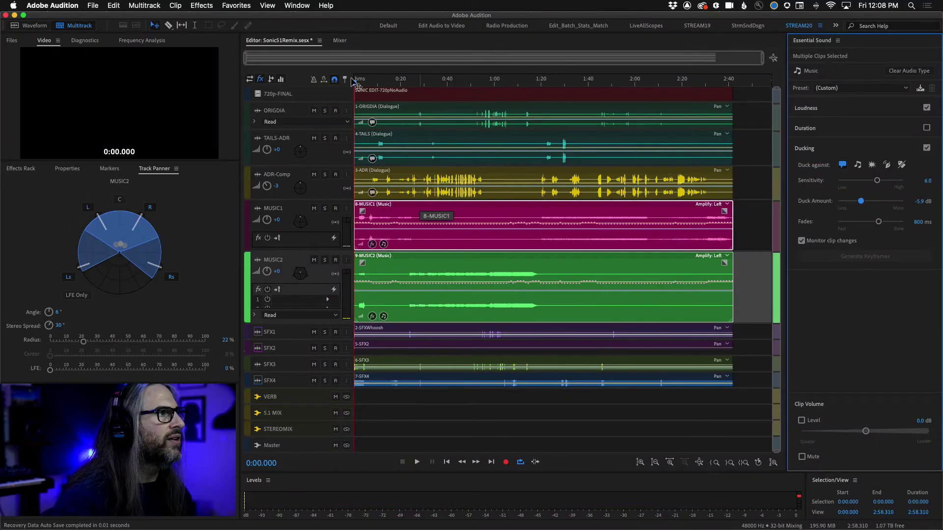
pyautogui.click(378, 83)
pyautogui.press('space')
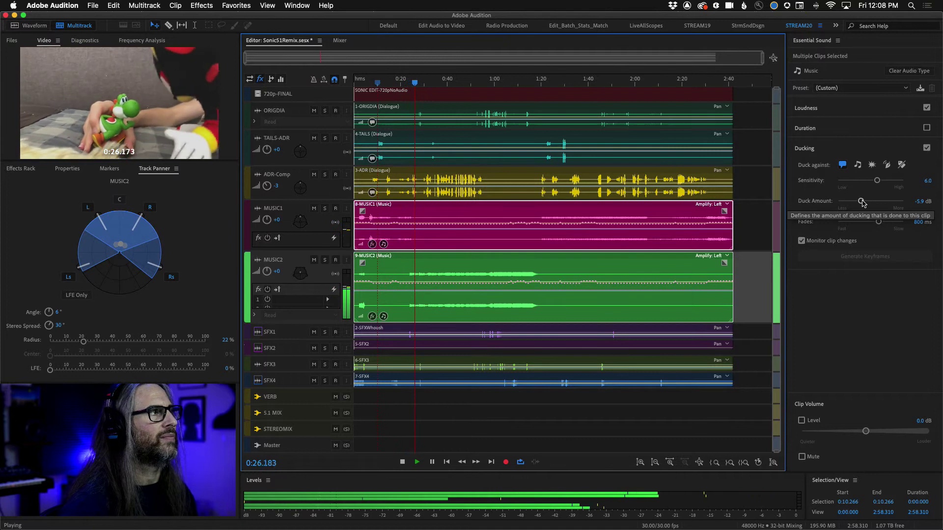
# Set the music clips' duck amount to -11.3 dB and play the mix from 0:28.705 and from 1:13.335
pyautogui.press('space')
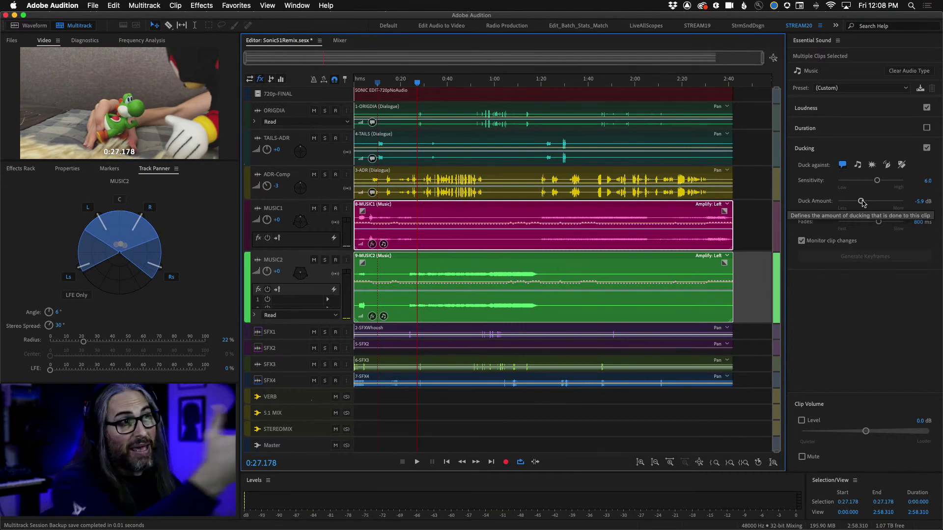
pyautogui.moveTo(863, 203); pyautogui.dragTo(870, 203)
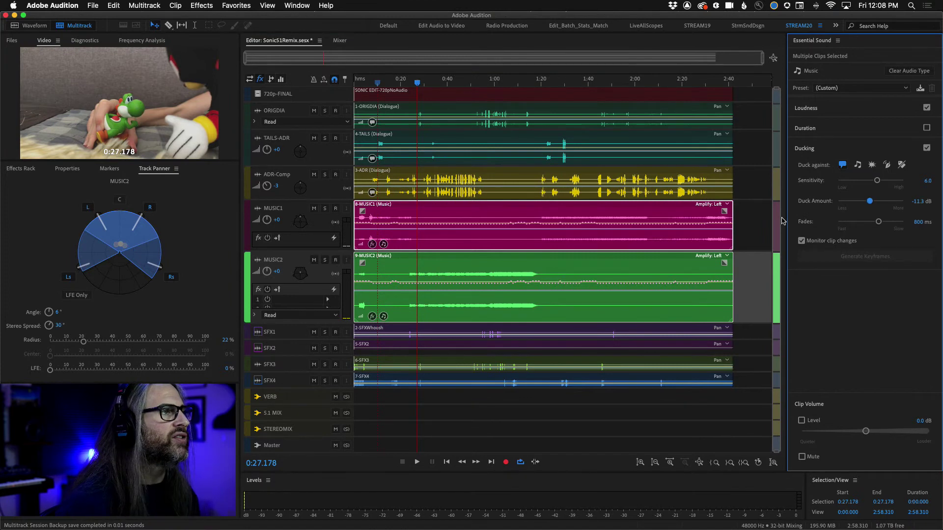
pyautogui.click(417, 83)
pyautogui.moveTo(418, 84); pyautogui.dragTo(421, 84)
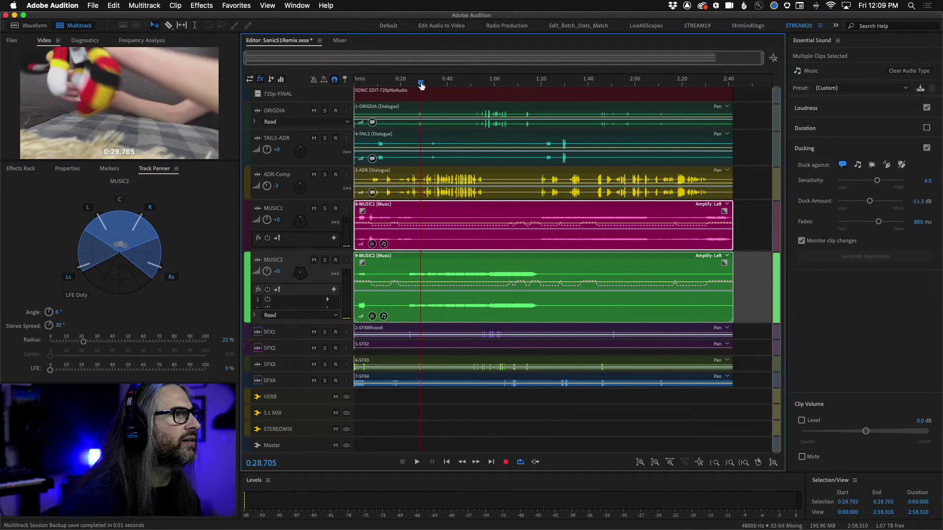
pyautogui.press('space')
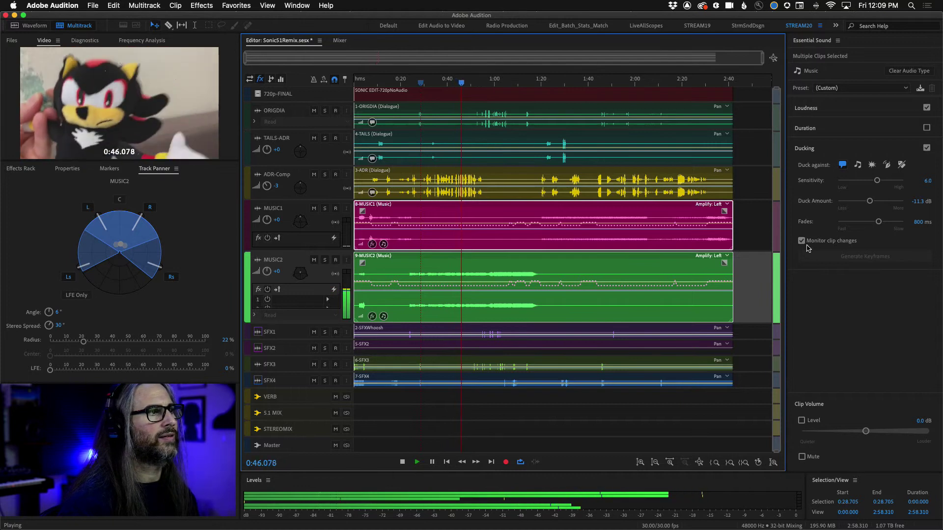
pyautogui.press('space')
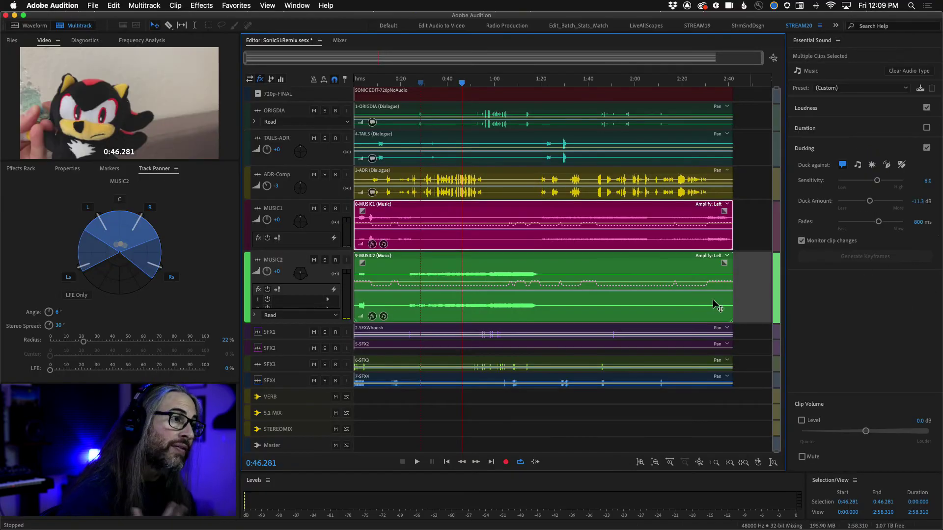
pyautogui.moveTo(517, 84); pyautogui.dragTo(525, 81)
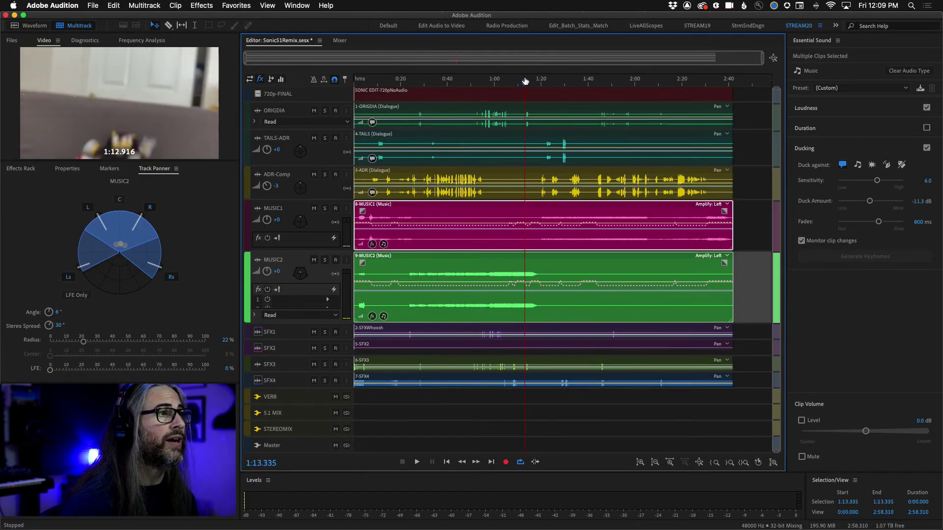
pyautogui.press('space')
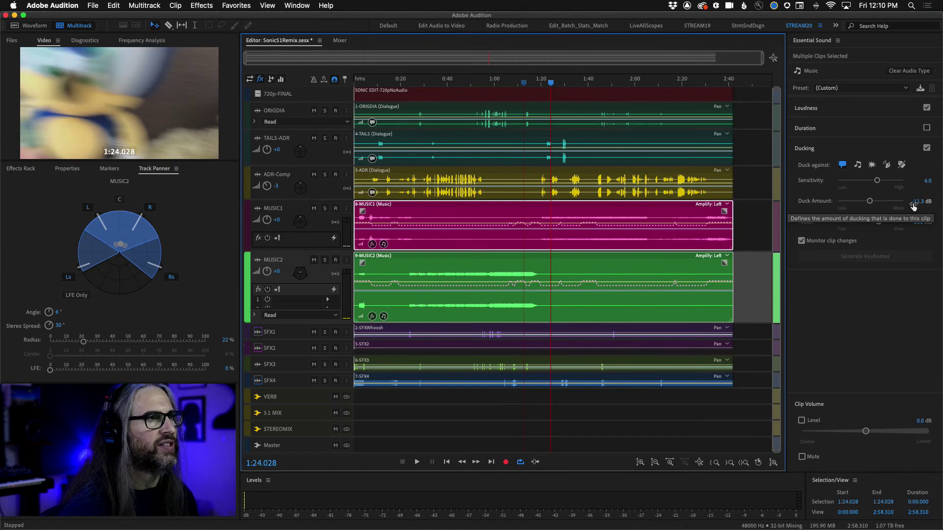
# Close the Essential Sound panel and bring it back
pyautogui.click(839, 41)
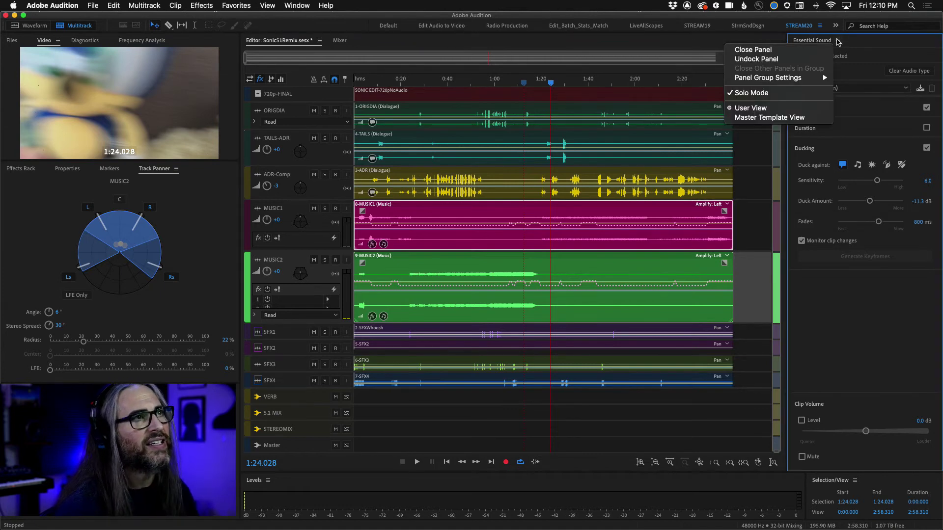
pyautogui.click(811, 50)
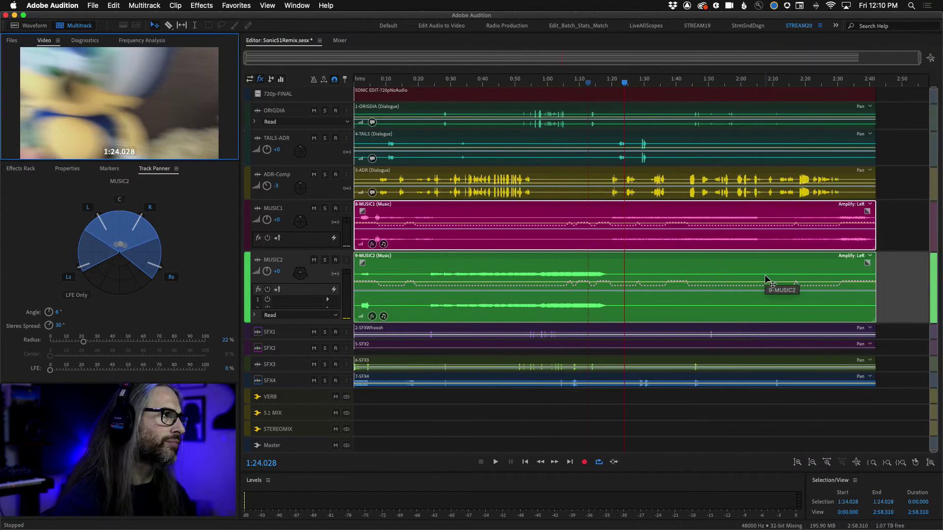
pyautogui.click(291, 4)
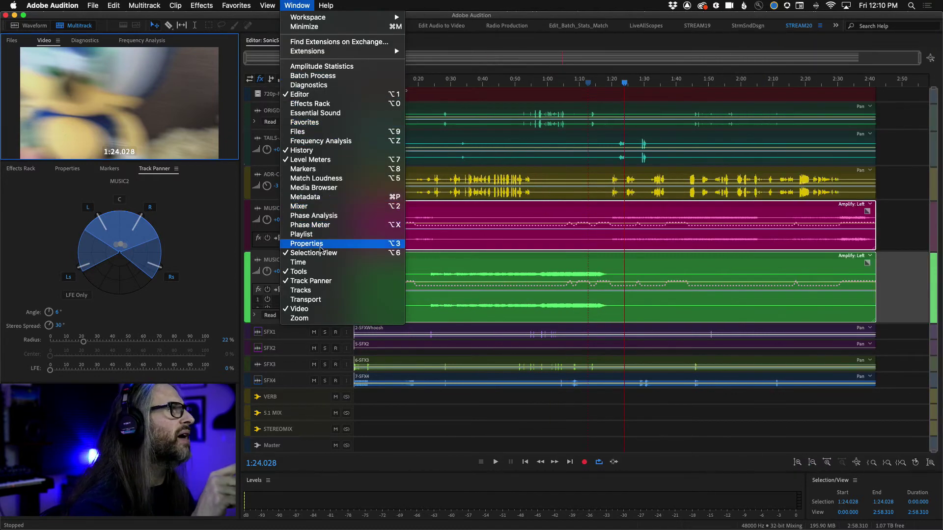
pyautogui.click(333, 116)
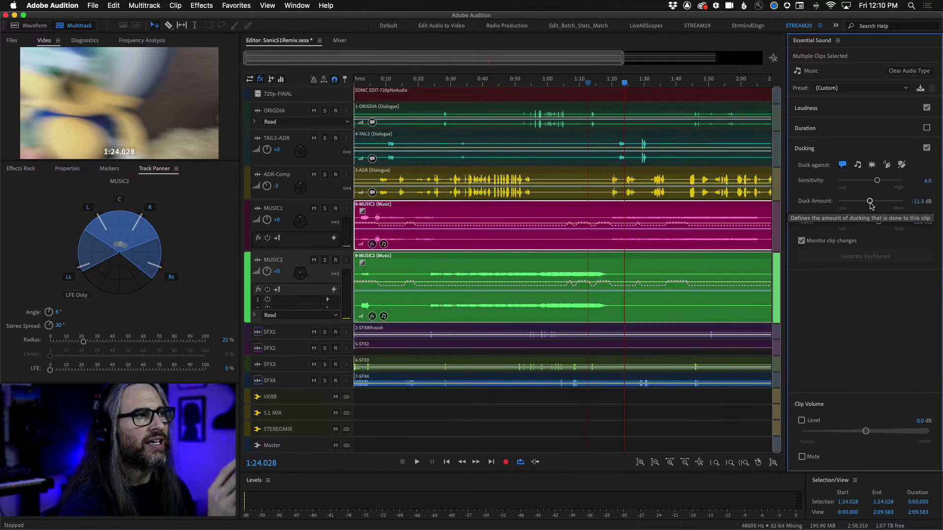
# Raise the music clips' ducking through -25.4 dB to -48.0 dB and play the mix from 1:11.567
pyautogui.moveTo(871, 204); pyautogui.dragTo(885, 205)
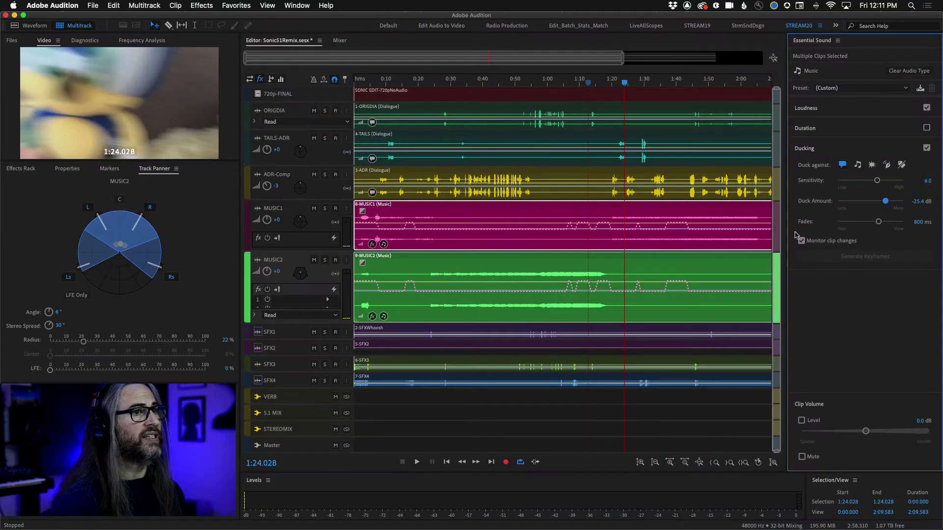
pyautogui.moveTo(887, 204); pyautogui.dragTo(910, 205)
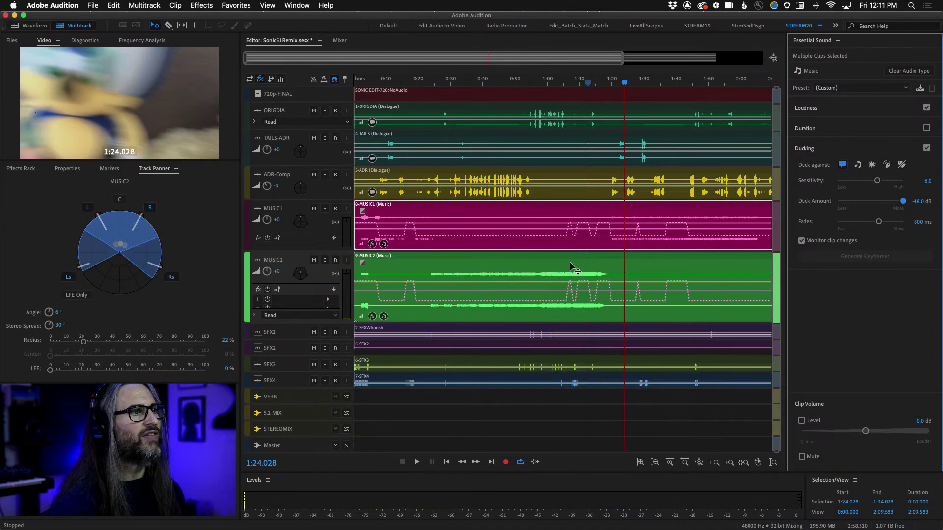
pyautogui.moveTo(624, 81); pyautogui.dragTo(586, 81)
pyautogui.press('space')
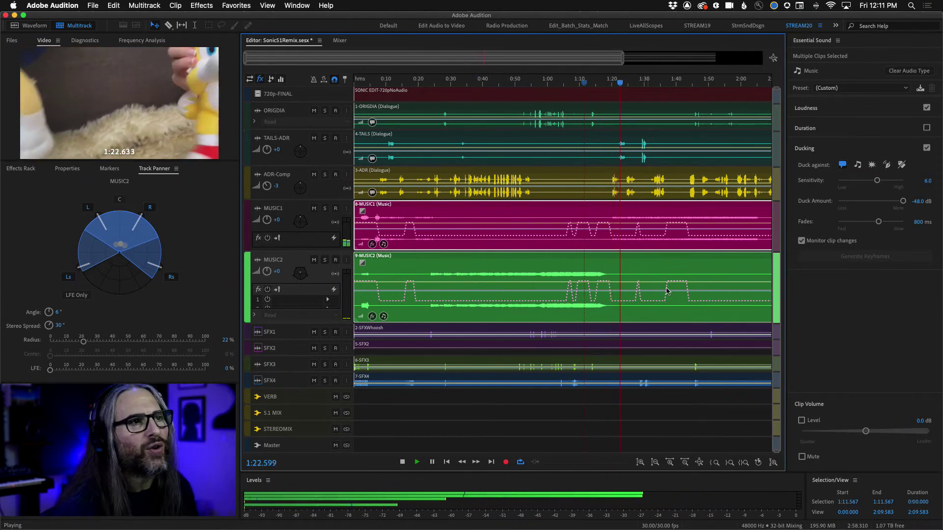
pyautogui.press('space')
# Set the music clips' duck amount to -7.1 dB and disable Monitor clip changes so the ducking keyframes become editable
pyautogui.moveTo(903, 205); pyautogui.dragTo(864, 205)
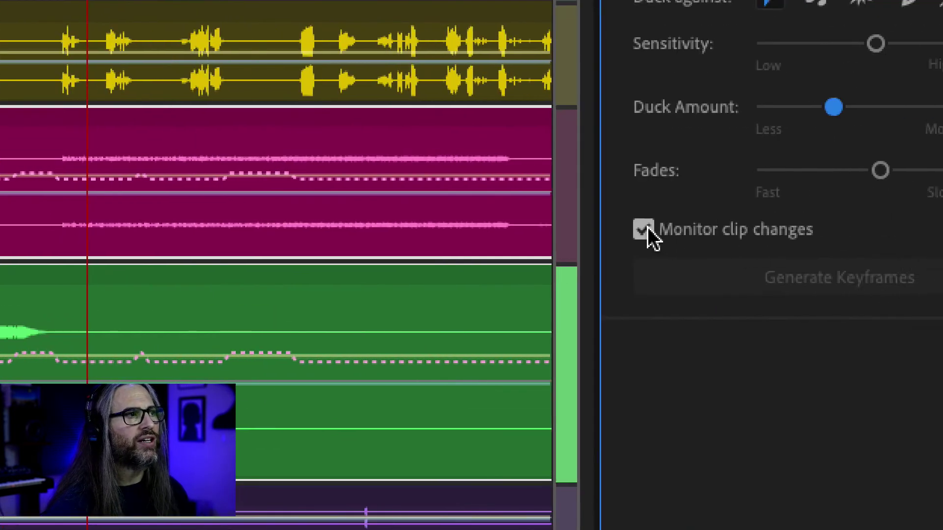
pyautogui.click(645, 230)
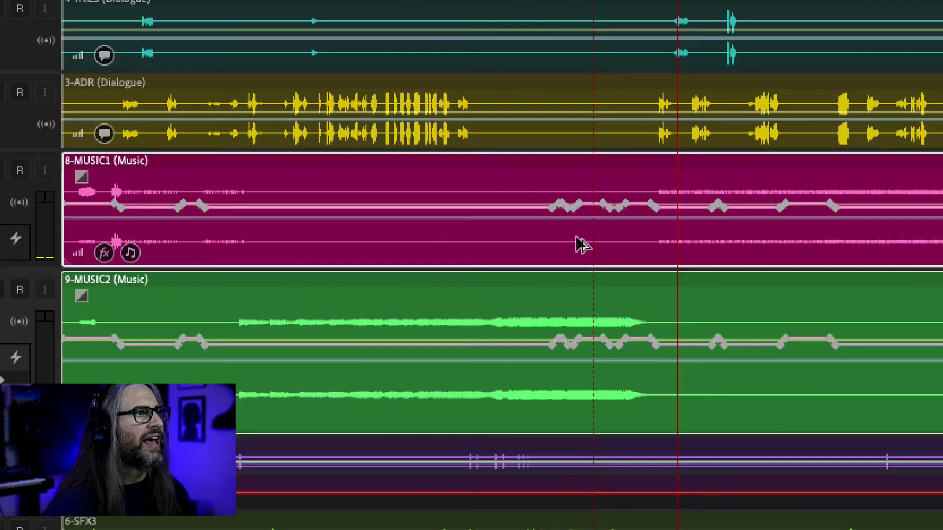
# Lower the MUSIC1 clip's ducking keyframes near 1:14, and discard that edit by enabling and disabling Monitor clip changes
pyautogui.press('=')
pyautogui.press('=')
pyautogui.press('=')
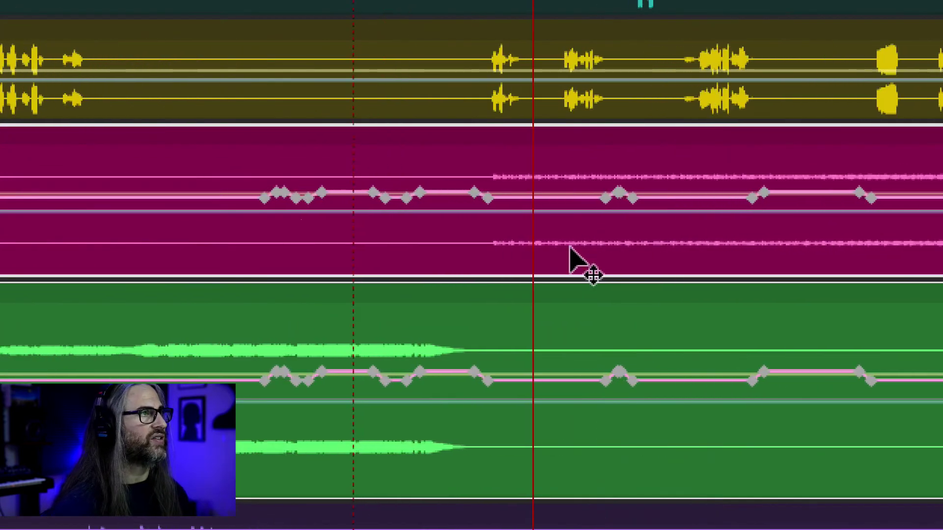
pyautogui.press('=')
pyautogui.moveTo(340, 198); pyautogui.dragTo(368, 209)
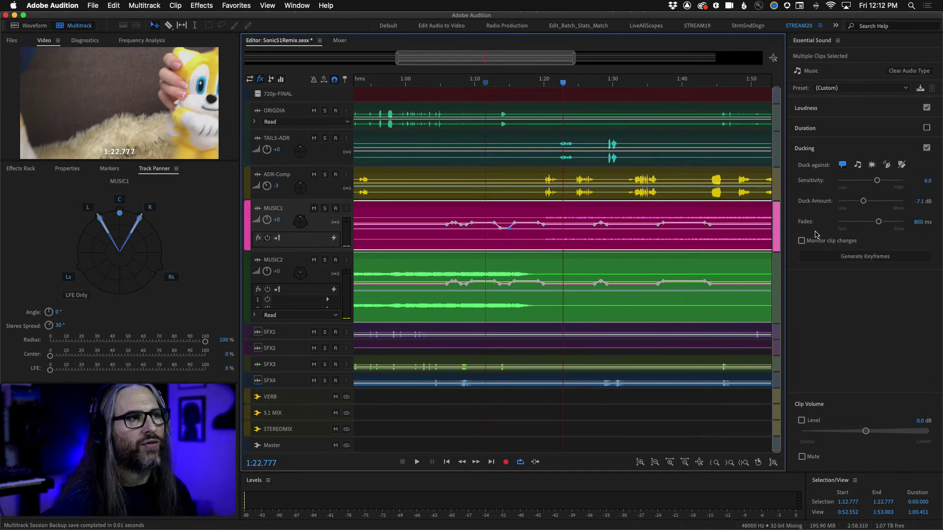
pyautogui.click(801, 241)
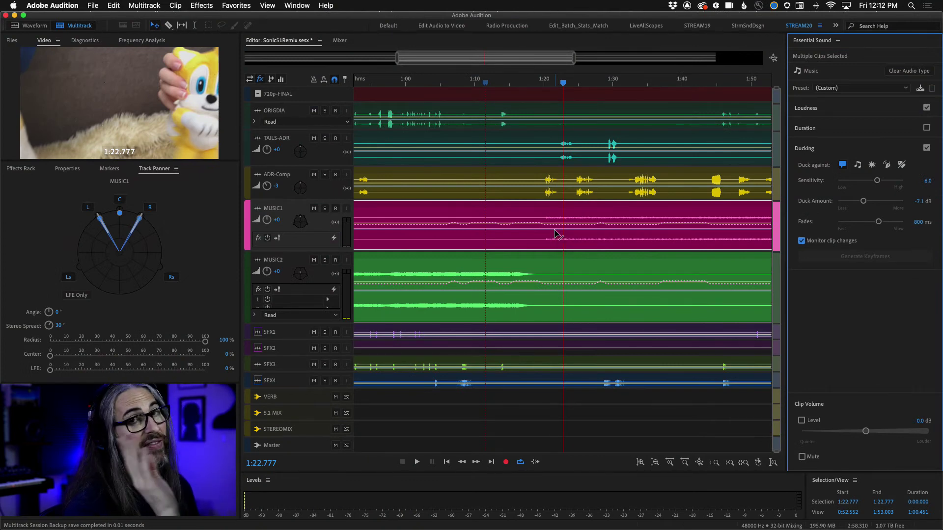
pyautogui.click(802, 241)
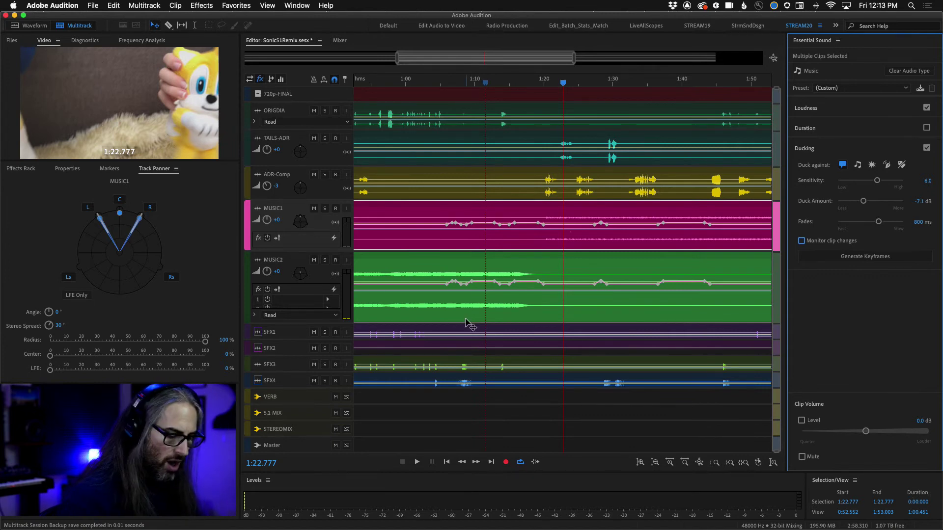
# Show the whole session and close the Essential Sound panel
pyautogui.press('\\')
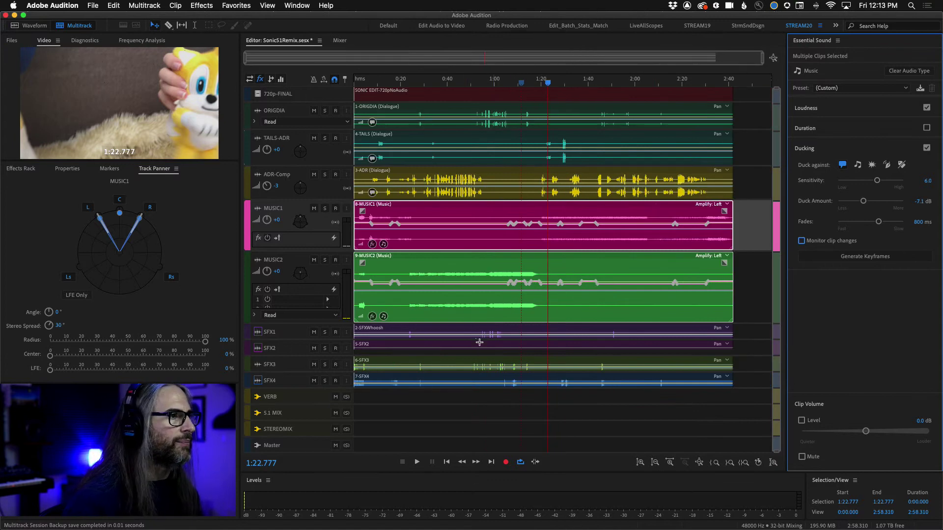
pyautogui.click(839, 41)
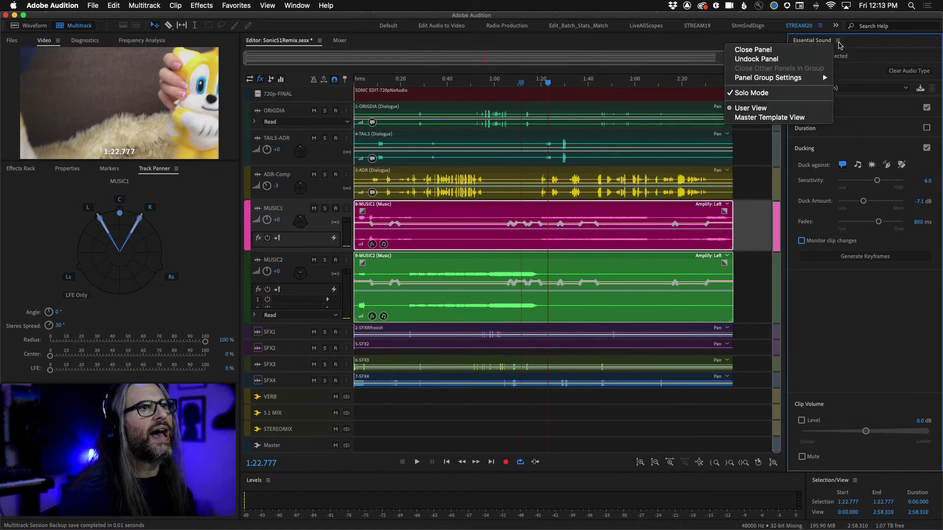
pyautogui.click(782, 56)
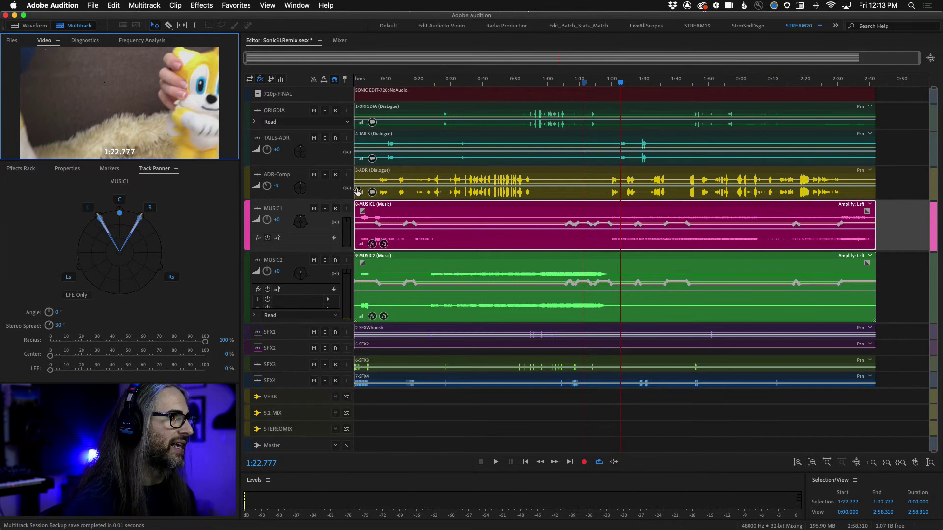
# Solo the MUSIC2 track and play a time selection of its clip from 0:23.754 to 1:17.810
pyautogui.click(415, 81)
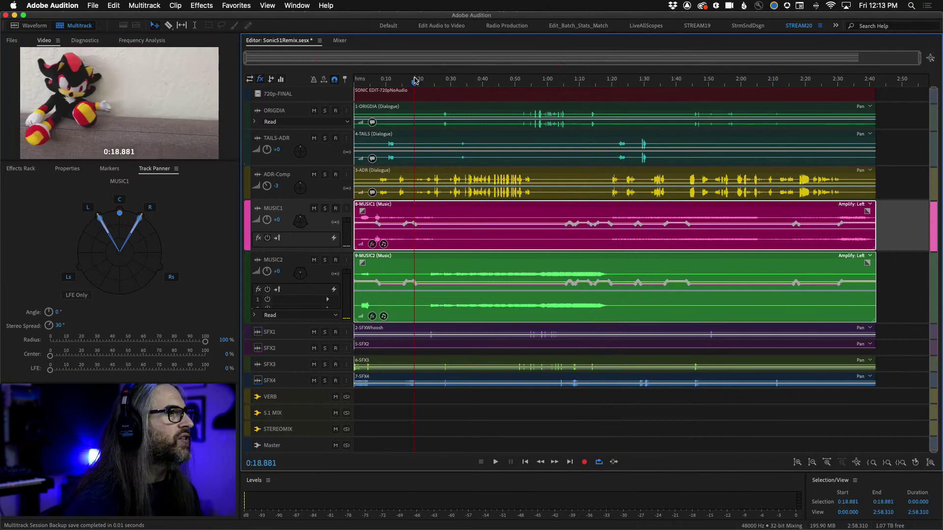
pyautogui.click(324, 260)
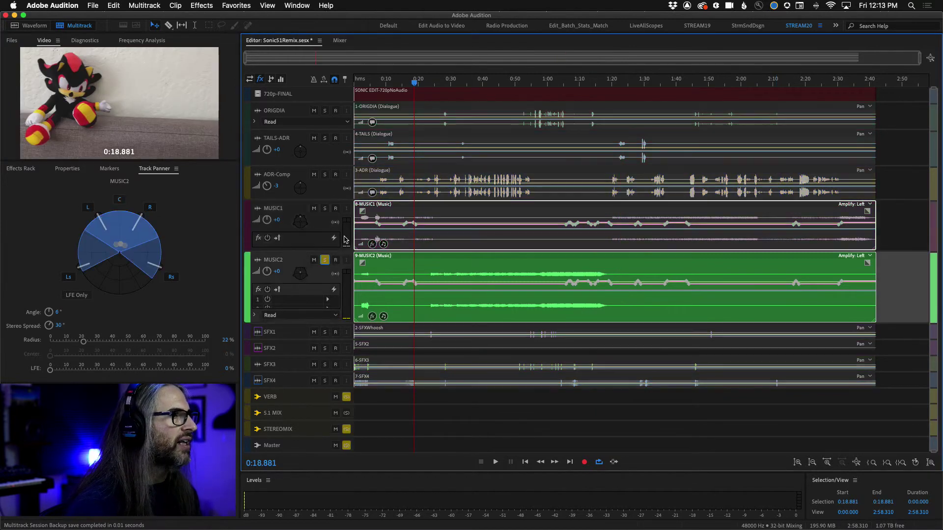
pyautogui.click(195, 25)
pyautogui.moveTo(431, 311); pyautogui.dragTo(605, 311)
pyautogui.press('space')
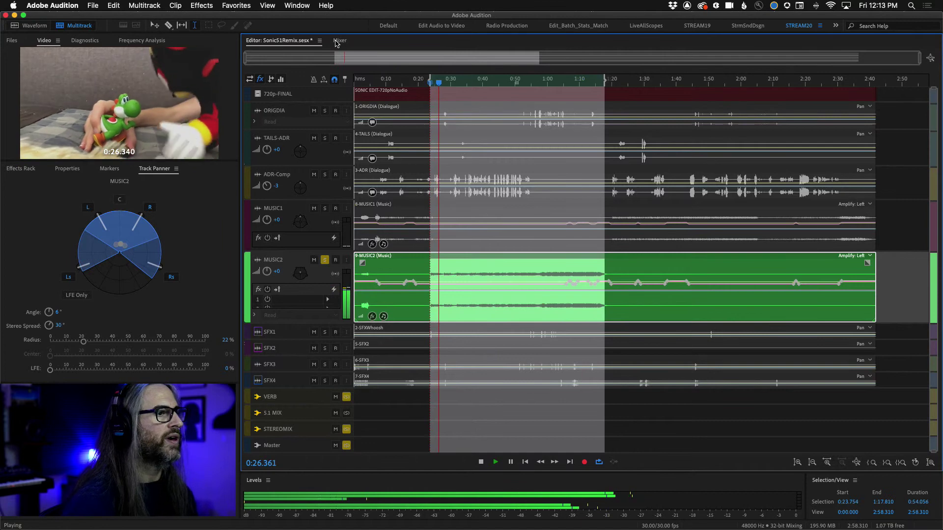
pyautogui.press('space')
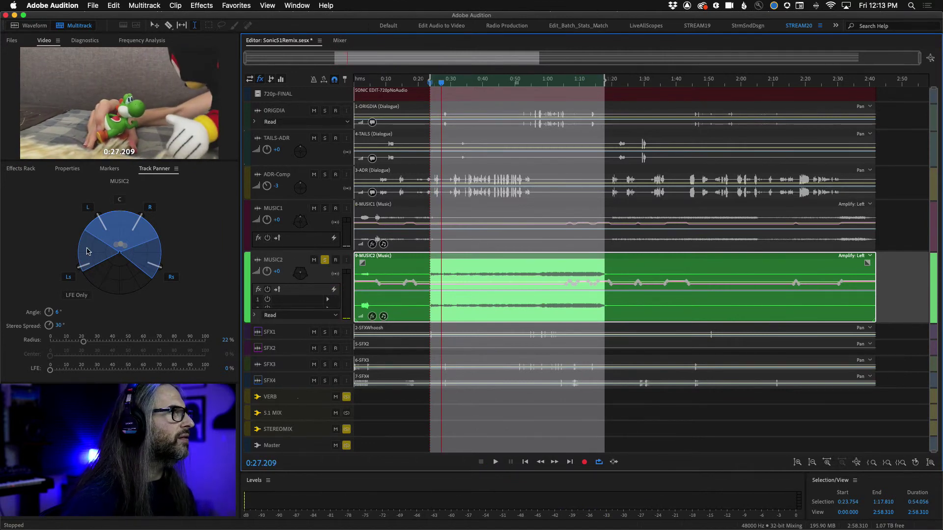
# Pan MUSIC2 to the front center with 100% radius and a -1° angle, playing it from 0:27.209 to check
pyautogui.moveTo(117, 247); pyautogui.dragTo(121, 214)
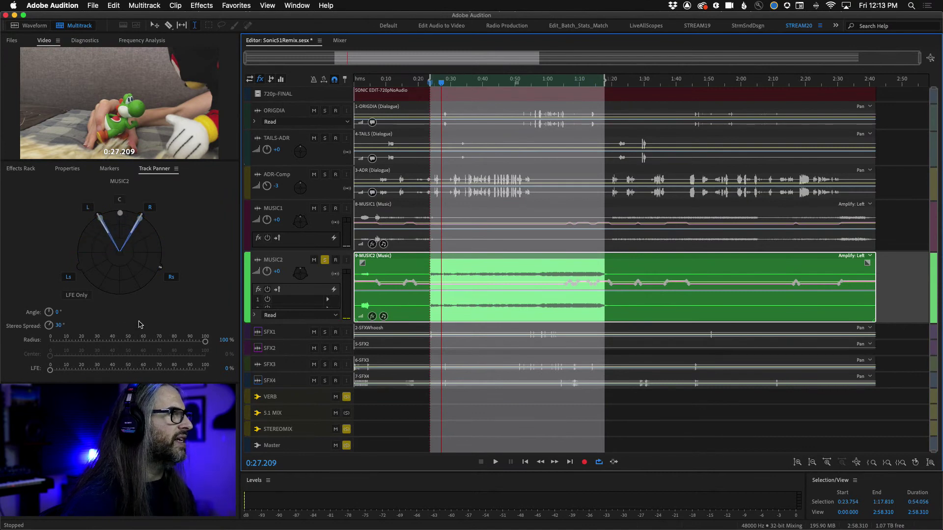
pyautogui.press('space')
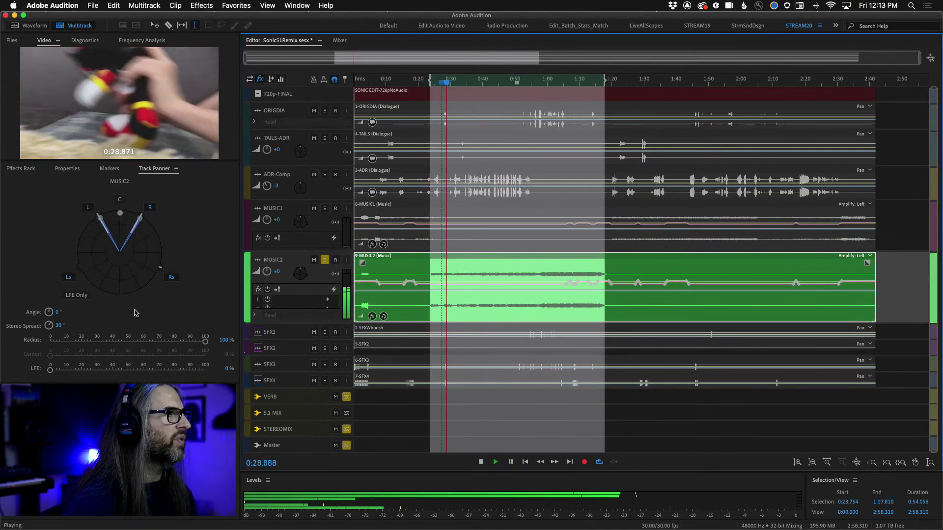
pyautogui.press('space')
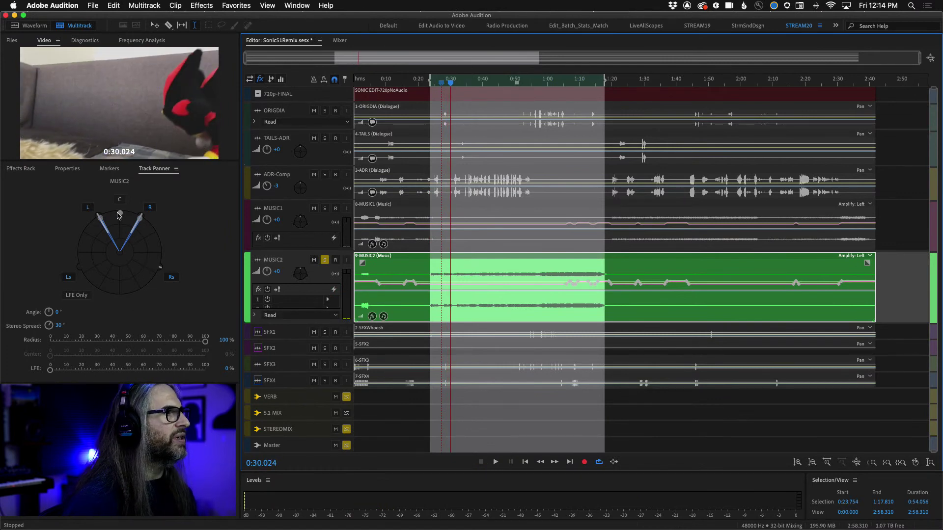
pyautogui.moveTo(119, 216); pyautogui.dragTo(121, 216)
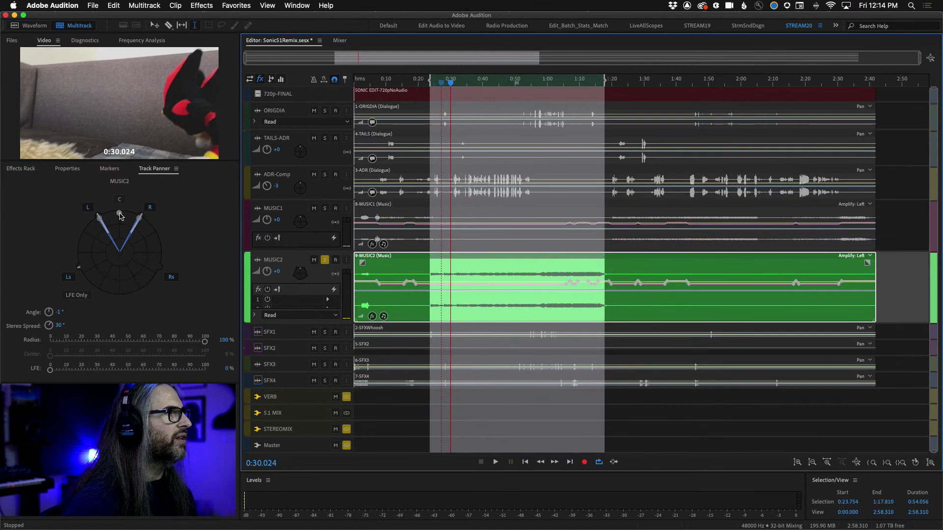
# Disable the Ls and Rs surround speakers for MUSIC2 and enable both again
pyautogui.click(67, 278)
pyautogui.click(171, 278)
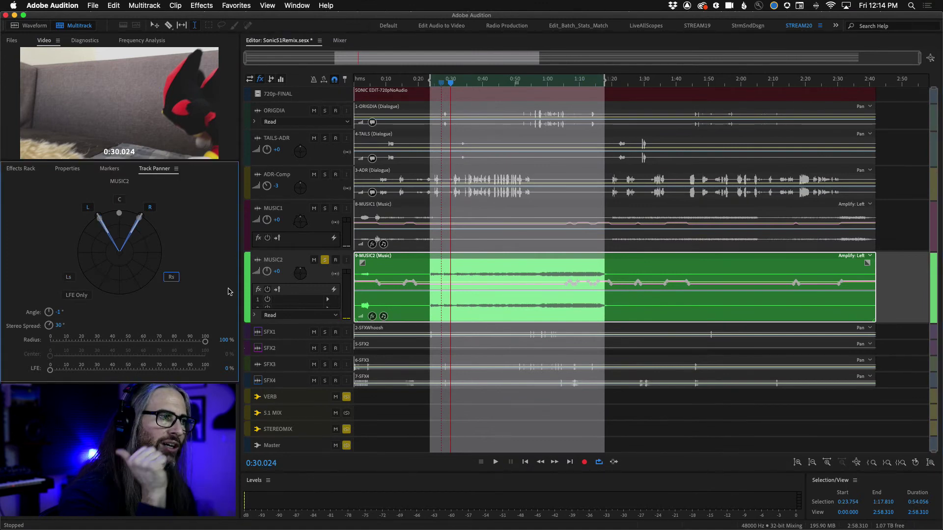
pyautogui.click(69, 277)
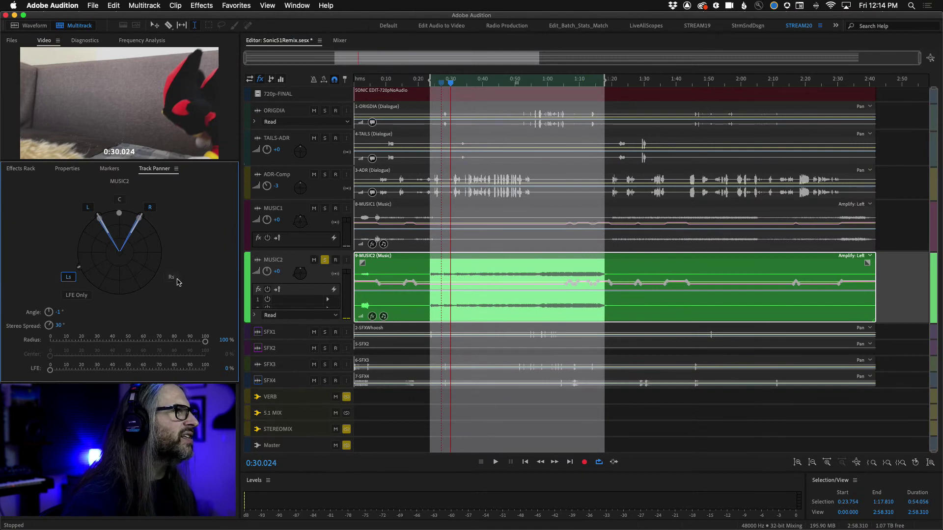
pyautogui.click(175, 278)
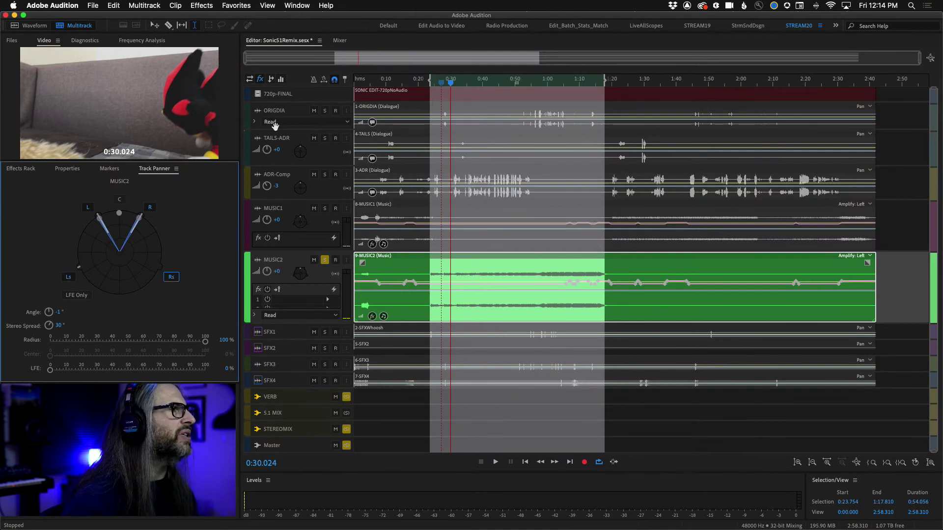
# Show the mixer and move the VERB bus directly after MUSIC2
pyautogui.click(339, 41)
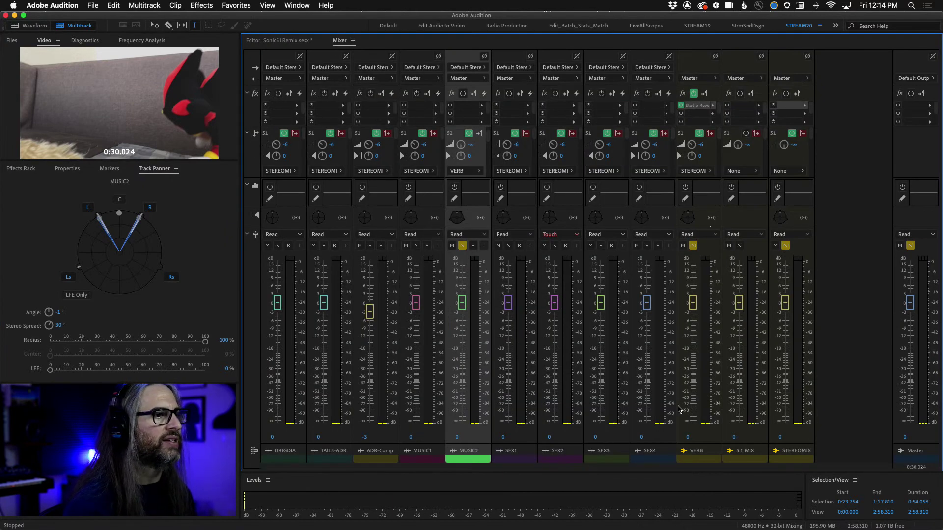
pyautogui.moveTo(706, 462); pyautogui.dragTo(511, 456)
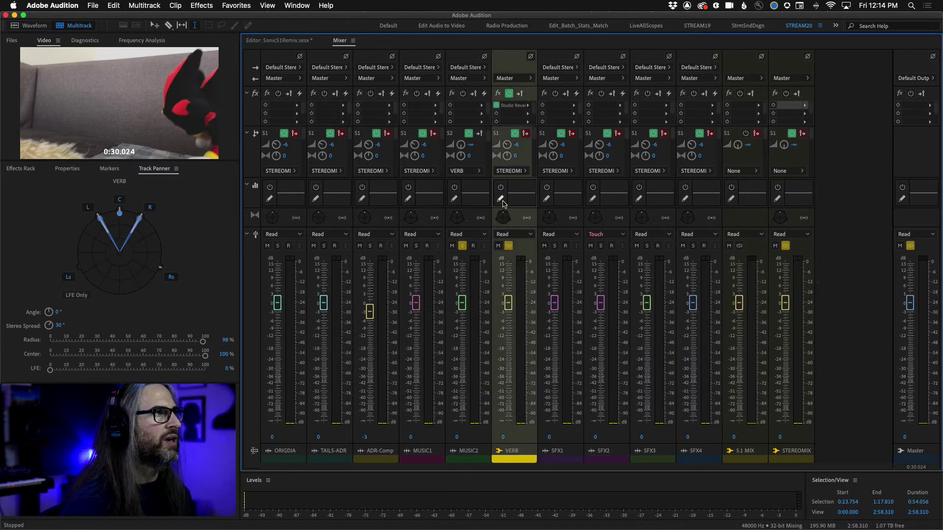
pyautogui.moveTo(460, 146)
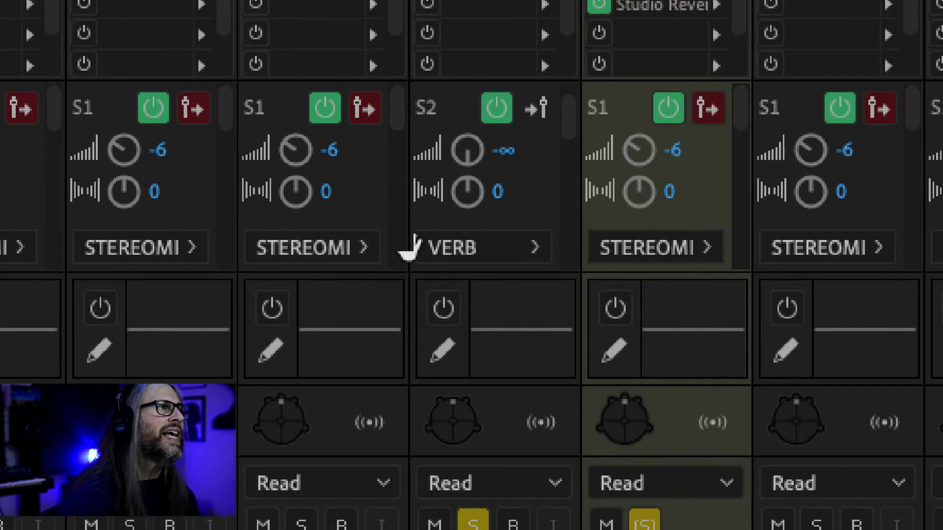
# Open the VERB bus's Studio Reverb settings, raise MUSIC2's send to VERB to -0.3 dB and start playback
pyautogui.moveTo(467, 143)
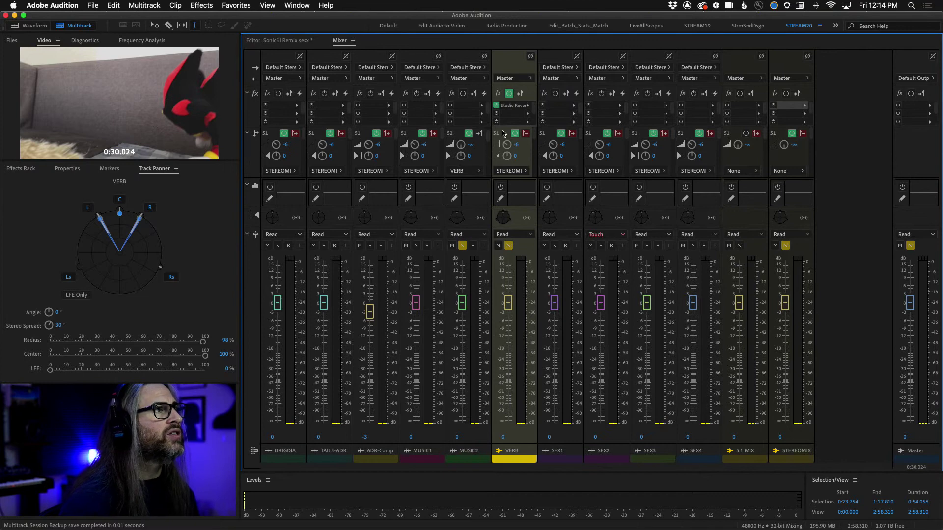
pyautogui.doubleClick(508, 106)
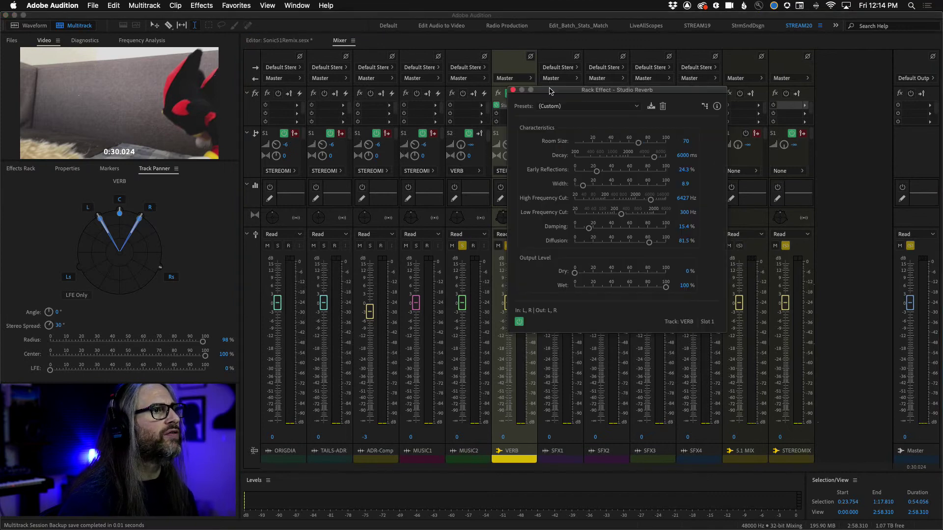
pyautogui.moveTo(550, 91); pyautogui.dragTo(637, 92)
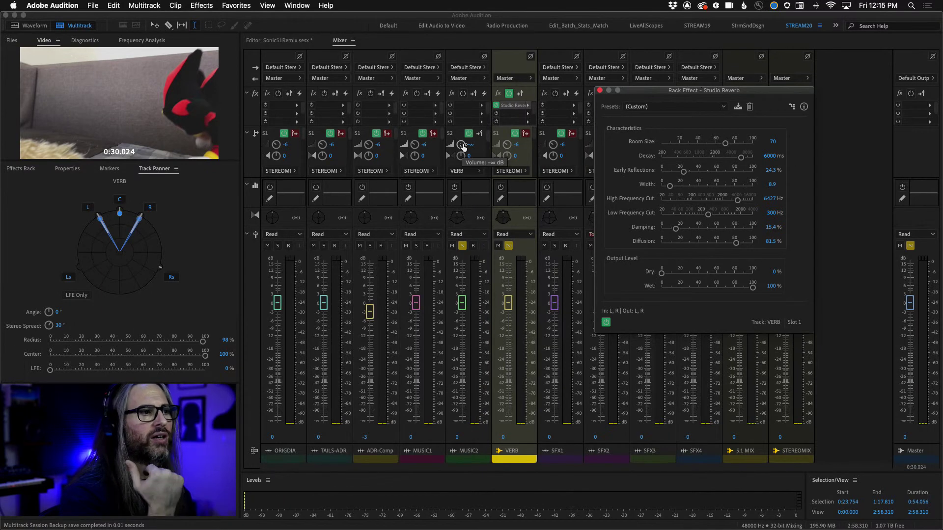
pyautogui.moveTo(463, 146); pyautogui.dragTo(462, 84)
pyautogui.press('space')
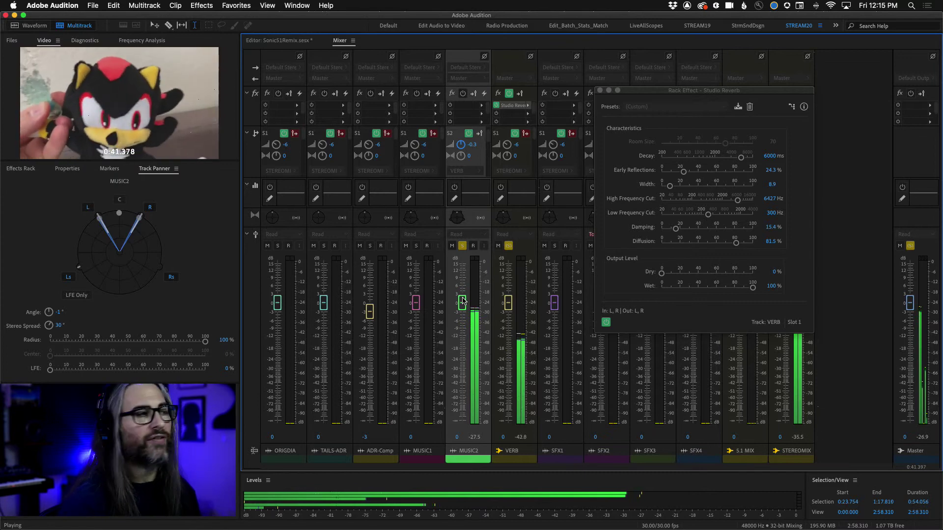
# Pull MUSIC2's fader fully down and set its VERB send to +4.8 dB to hear only the reverb
pyautogui.moveTo(462, 301); pyautogui.dragTo(465, 424)
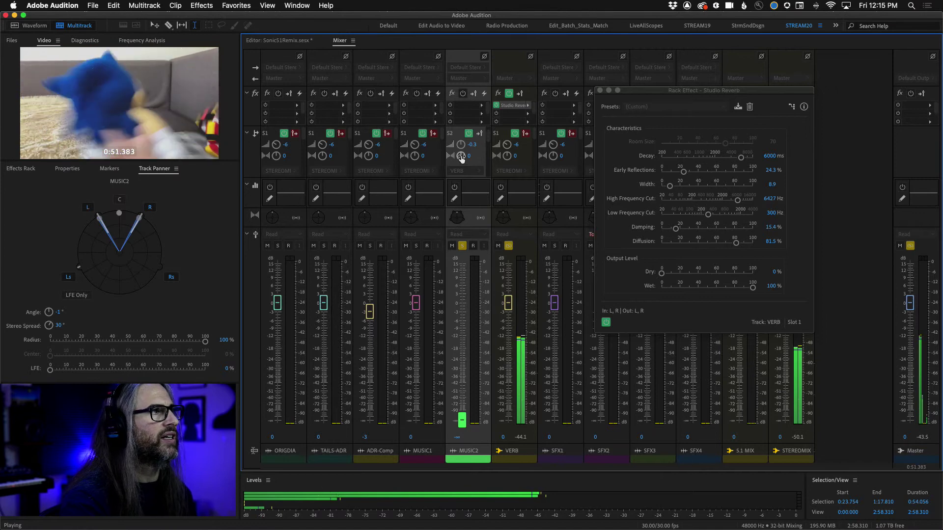
pyautogui.moveTo(459, 146); pyautogui.dragTo(463, 113)
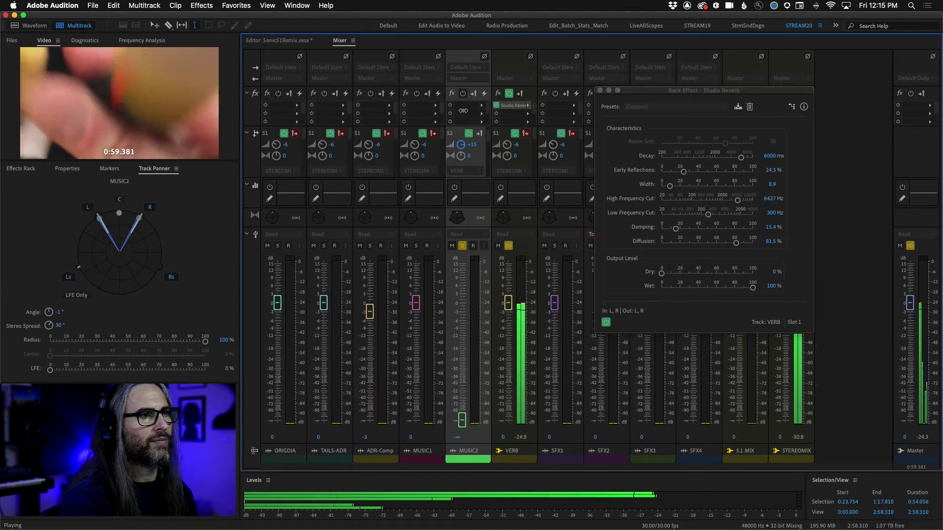
pyautogui.moveTo(463, 111); pyautogui.dragTo(463, 125)
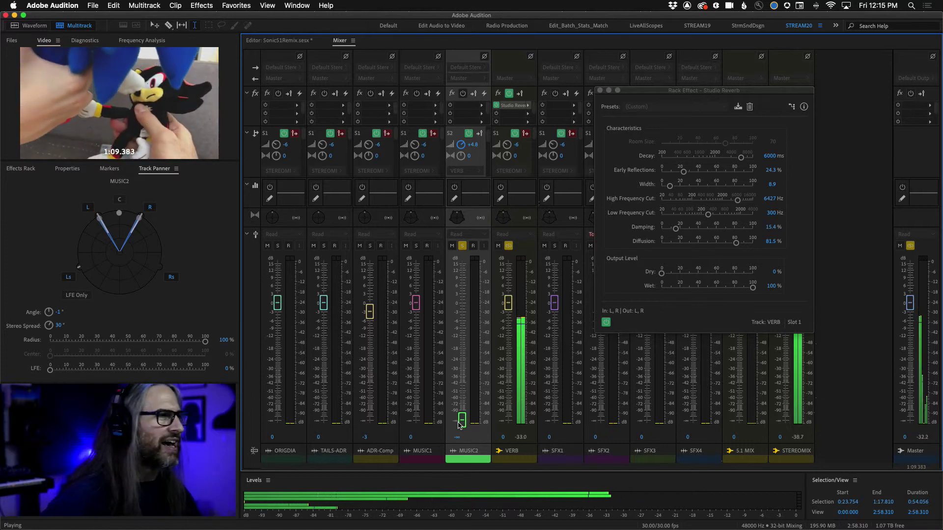
# Bring MUSIC2's fader back up to -2.5 dB during playback and stop the transport
pyautogui.moveTo(462, 422); pyautogui.dragTo(466, 316)
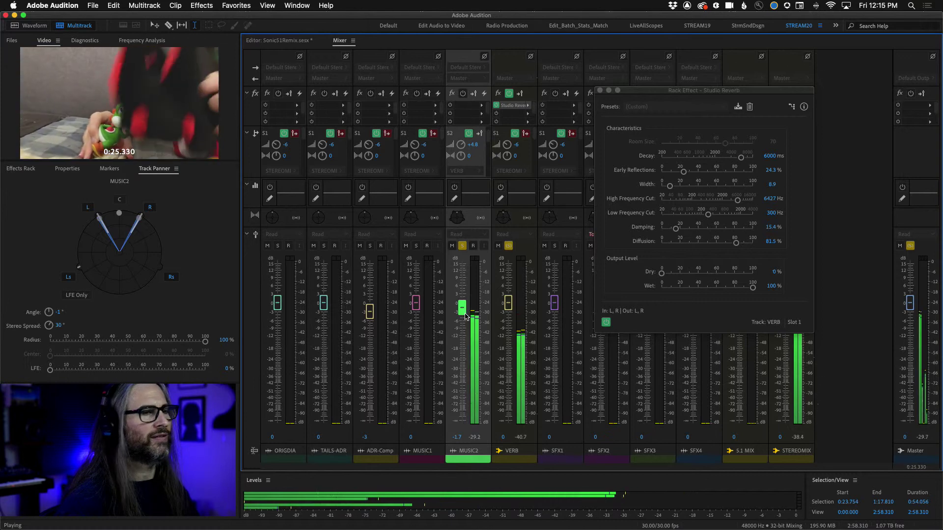
pyautogui.moveTo(466, 316)
pyautogui.mouseDown()
pyautogui.moveTo(468, 442)
pyautogui.moveTo(471, 278)
pyautogui.moveTo(454, 341)
pyautogui.moveTo(461, 263)
pyautogui.moveTo(462, 343)
pyautogui.moveTo(463, 313)
pyautogui.mouseUp()
pyautogui.press('space')
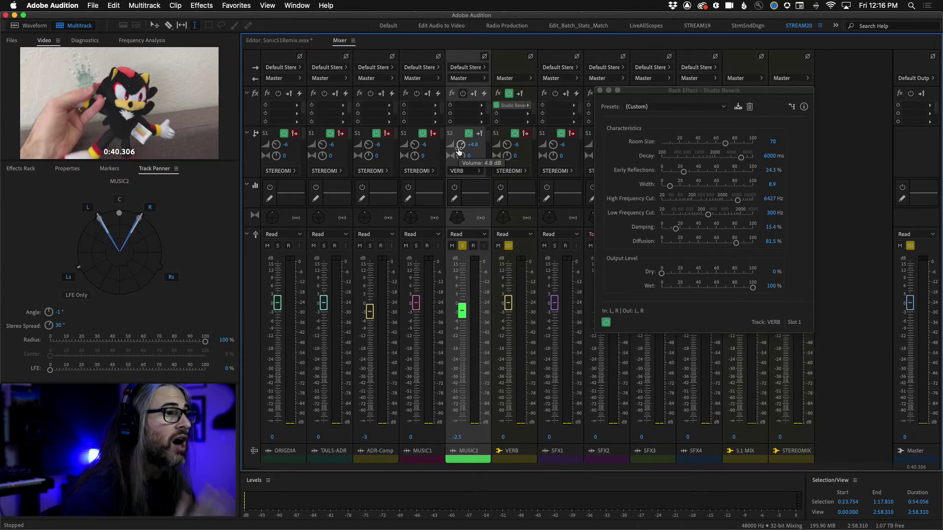
# Pan the VERB bus to the rear speakers at -179° with 39% radius and 0% center while it plays
pyautogui.click(519, 249)
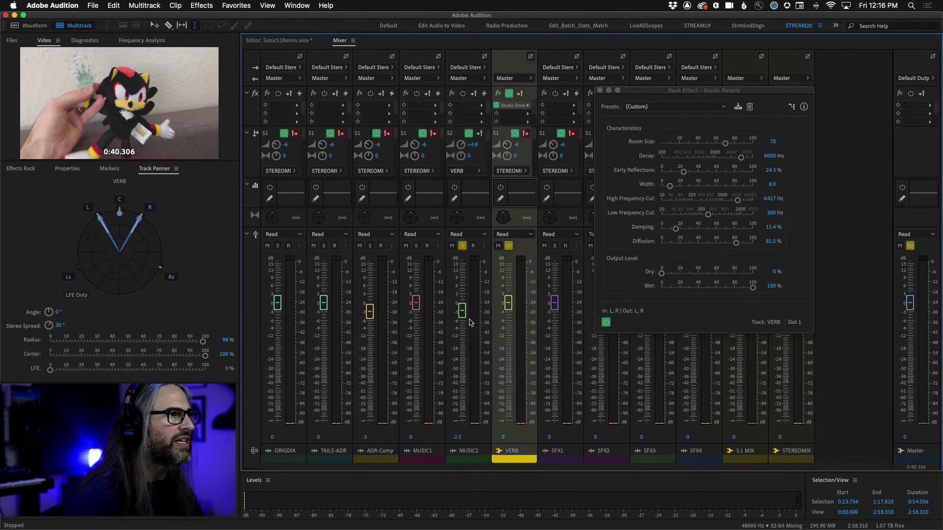
pyautogui.press('space')
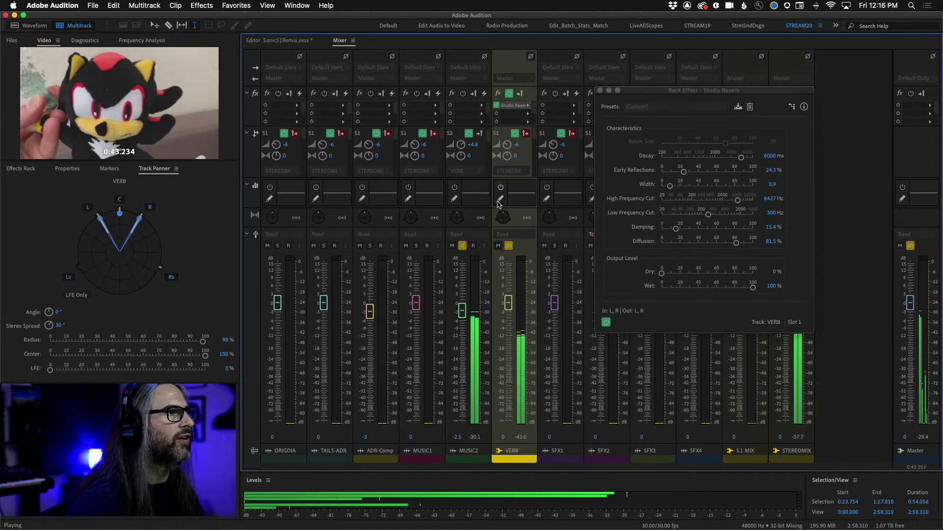
pyautogui.moveTo(121, 218); pyautogui.dragTo(120, 271)
pyautogui.moveTo(205, 356); pyautogui.dragTo(187, 358)
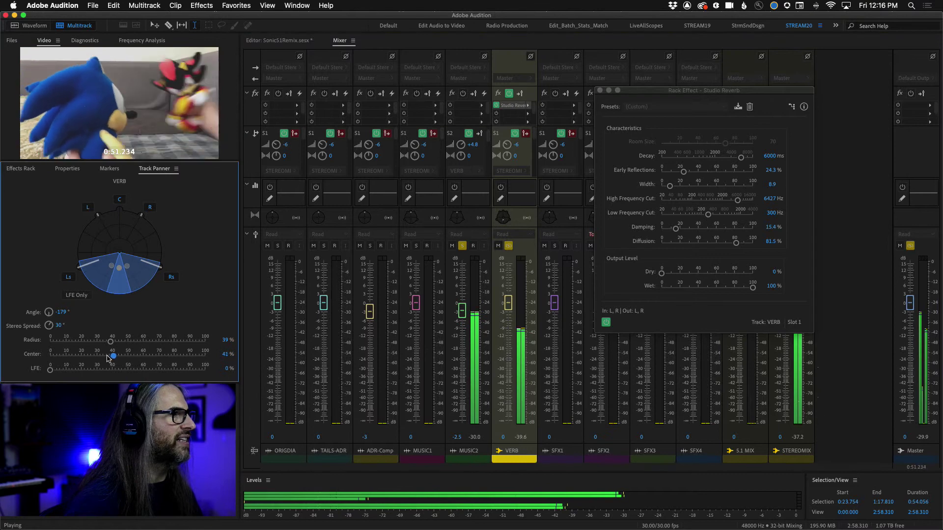
pyautogui.moveTo(108, 356); pyautogui.dragTo(25, 357)
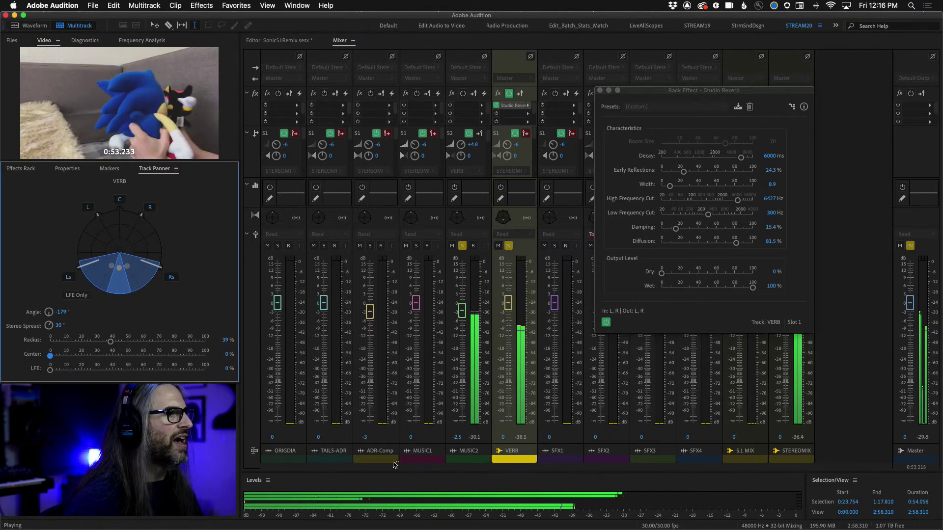
pyautogui.press('space')
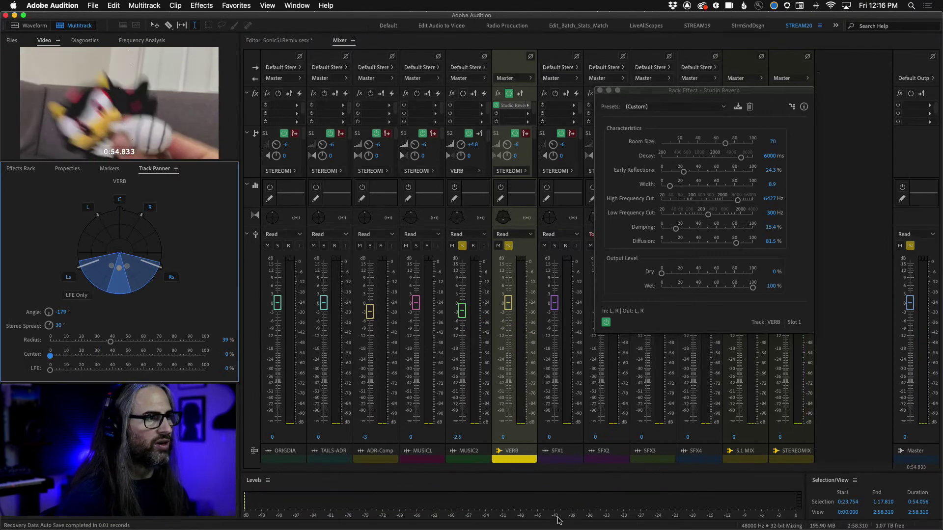
# Set MUSIC2's VERB send to -1.8 dB during playback and pull its fader fully down to audition the rear reverb
pyautogui.press('space')
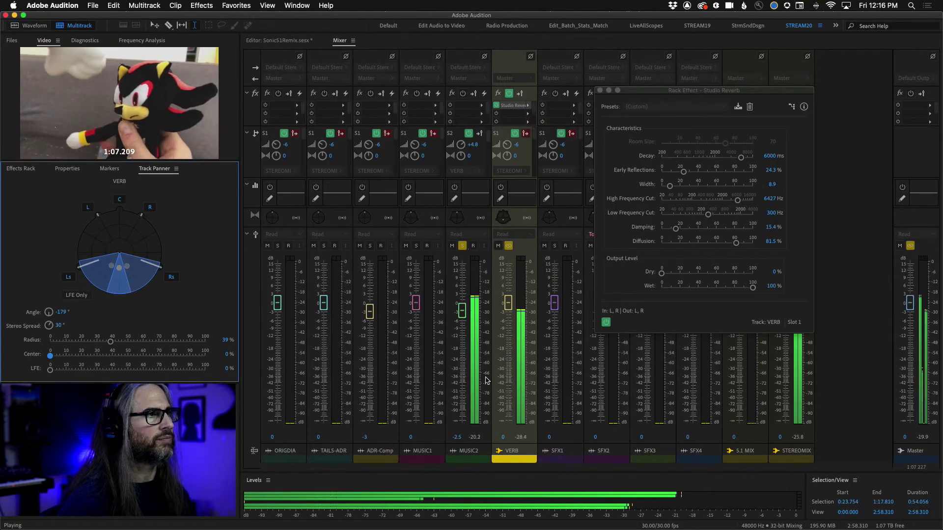
pyautogui.moveTo(460, 146); pyautogui.dragTo(458, 156)
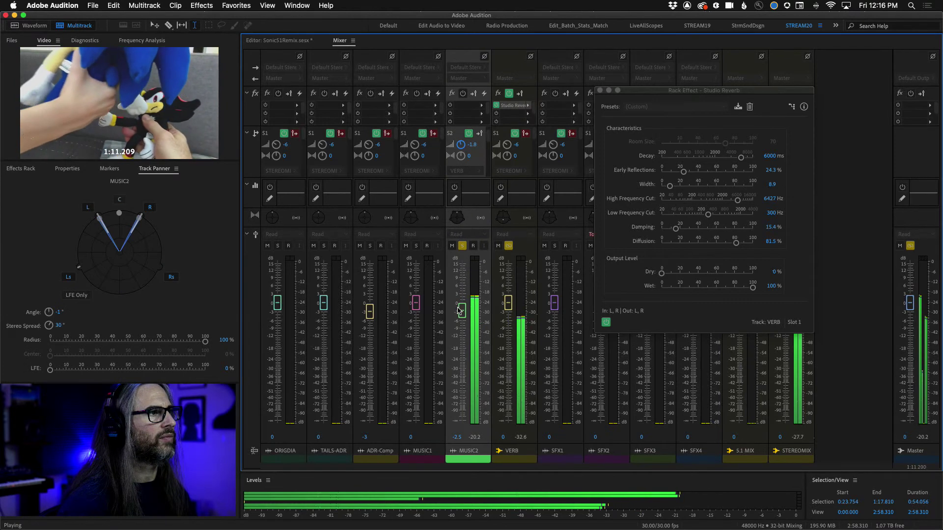
pyautogui.moveTo(458, 309); pyautogui.dragTo(462, 420)
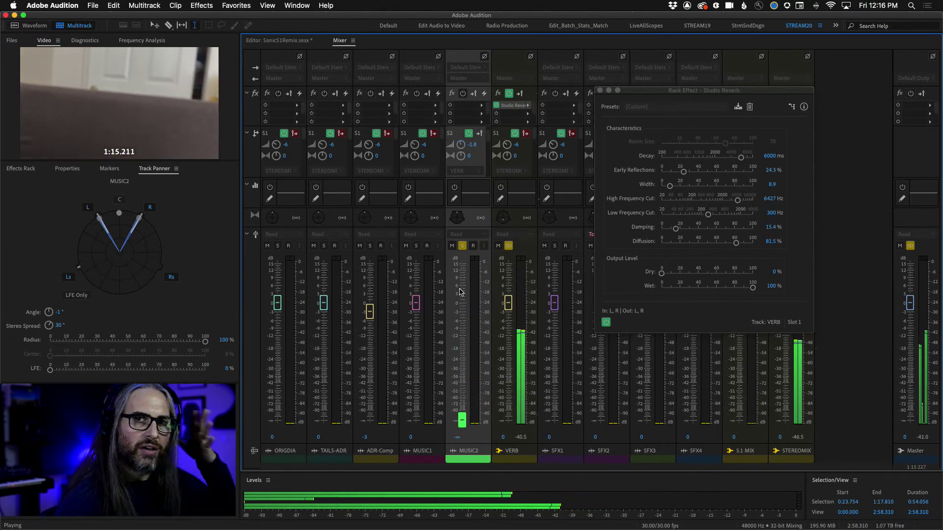
pyautogui.press('space')
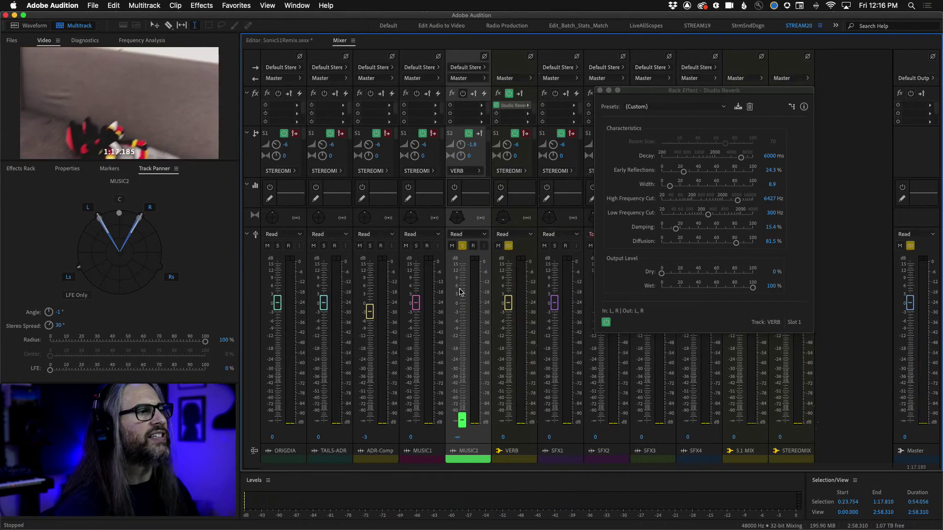
# Set MUSIC2's fader to -1.8 dB, close the Studio Reverb settings and clear all track solos
pyautogui.moveTo(462, 420); pyautogui.dragTo(473, 313)
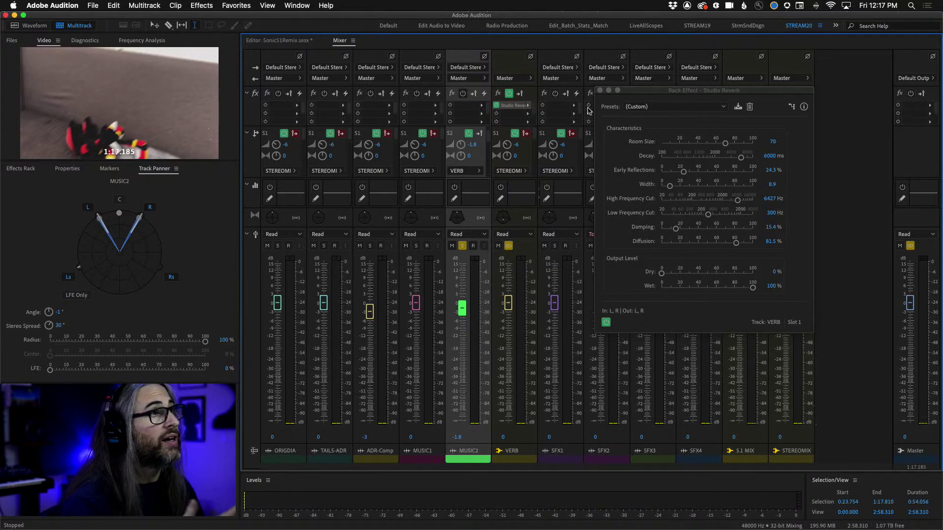
pyautogui.click(600, 90)
pyautogui.click(911, 253)
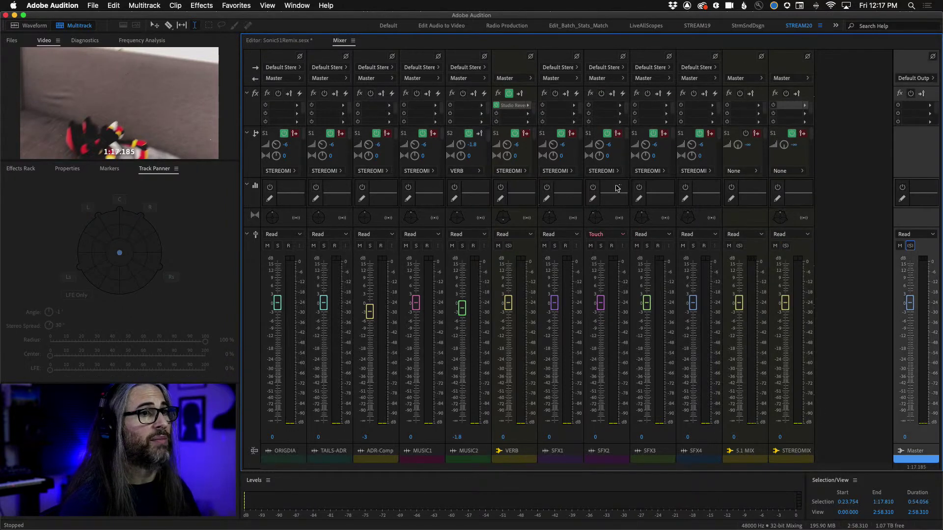
# Play the full mix in the multitrack editor from 0:52.838, and place the playhead at 1:44.762
pyautogui.click(284, 41)
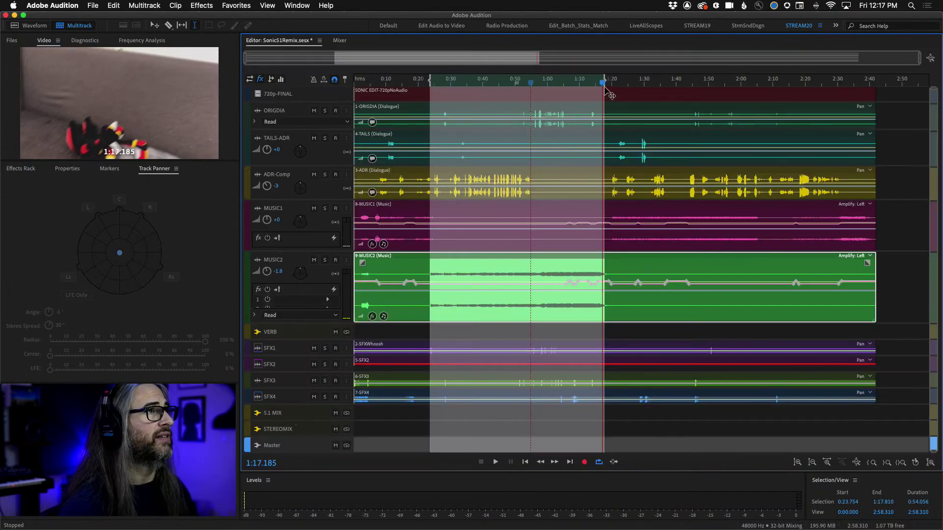
pyautogui.moveTo(603, 83); pyautogui.dragTo(525, 84)
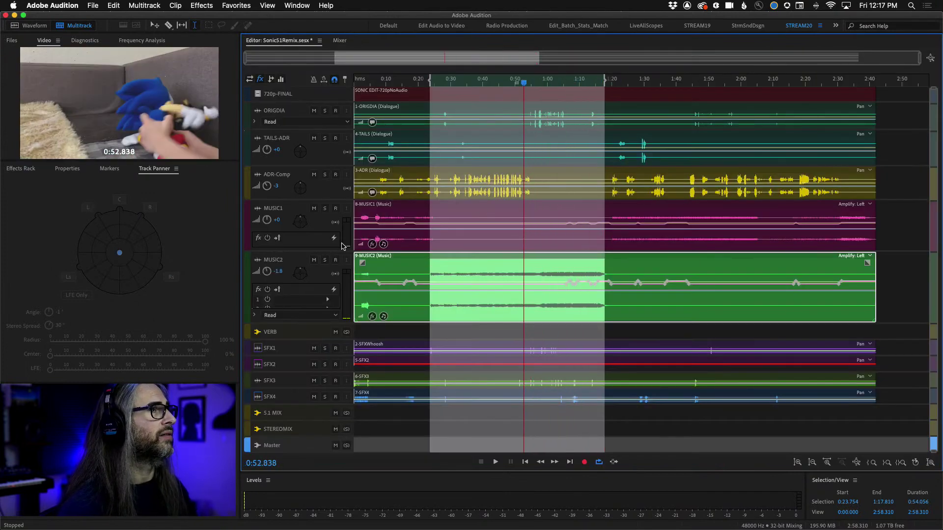
pyautogui.press('space')
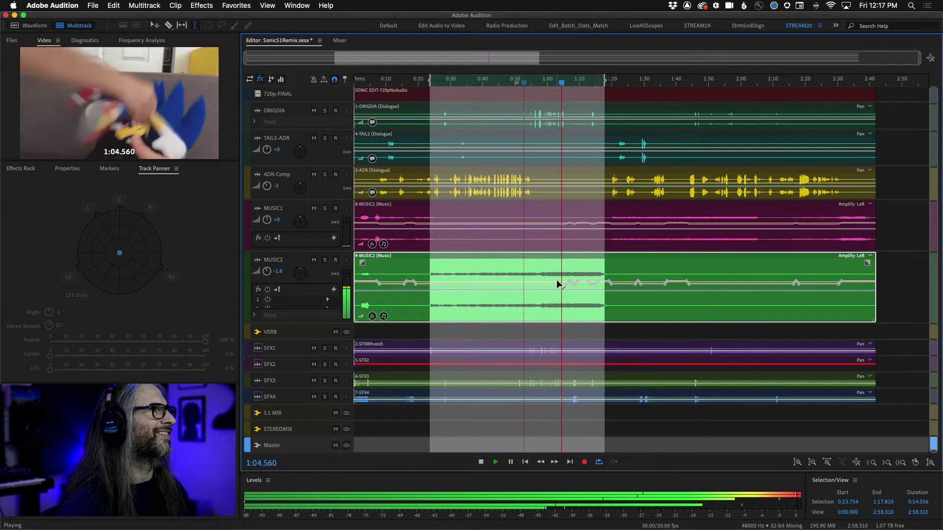
pyautogui.press('space')
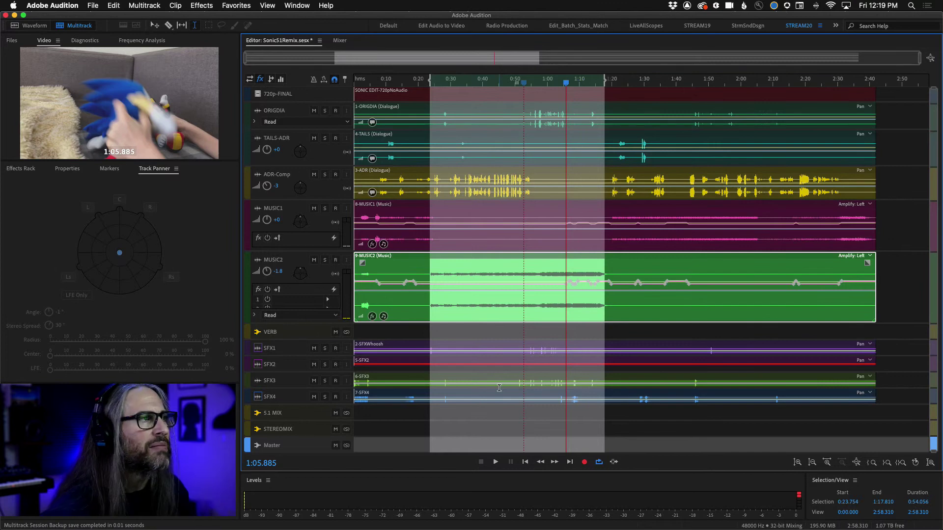
pyautogui.click(691, 420)
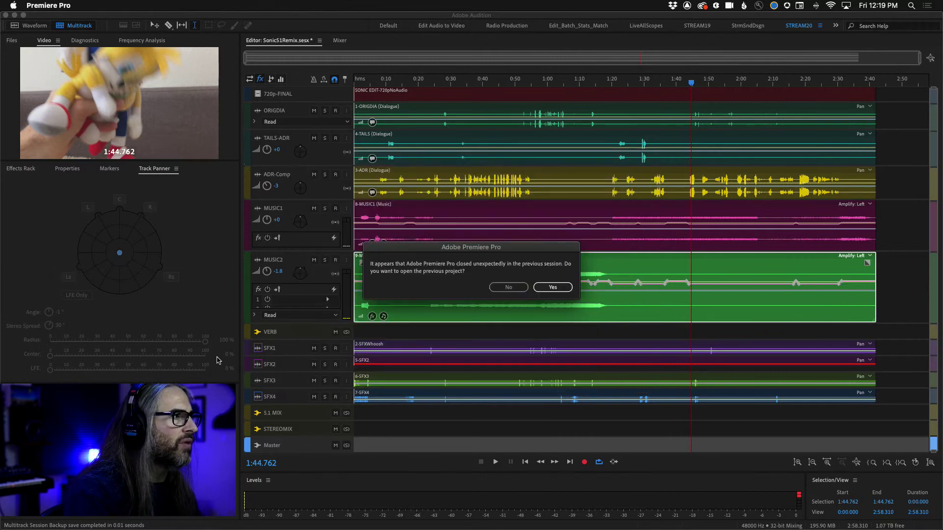
# Switch from Premiere Pro back to Audition, view the SONIC EDIT.prproj session and return to Sonic51Remix.sesx
pyautogui.click(900, 354)
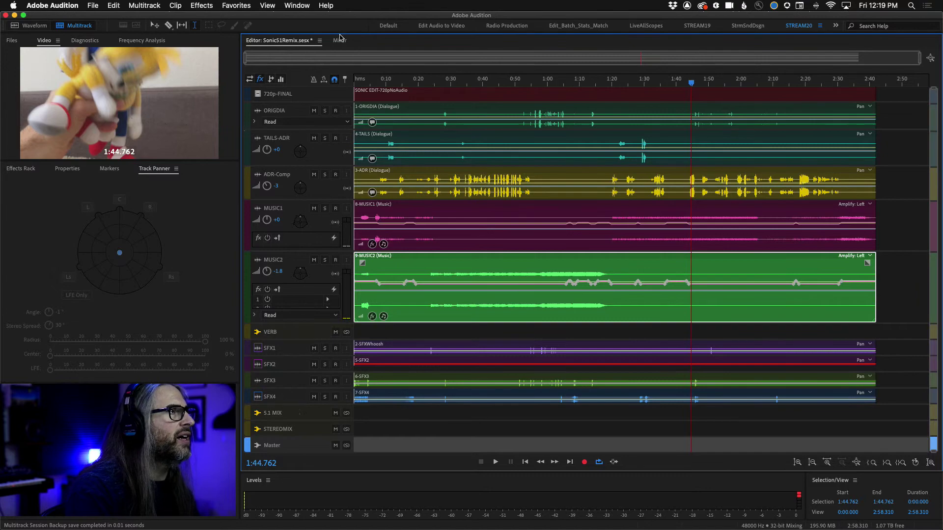
pyautogui.click(320, 41)
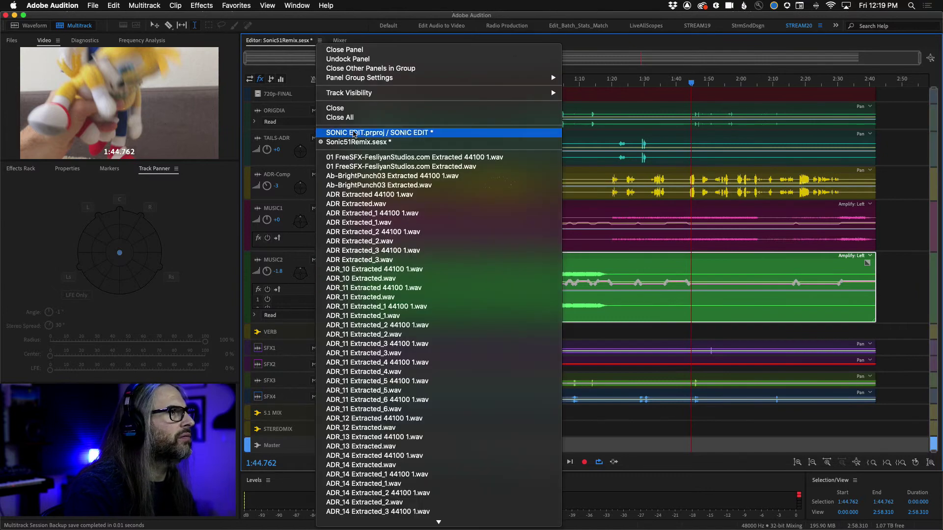
pyautogui.click(342, 142)
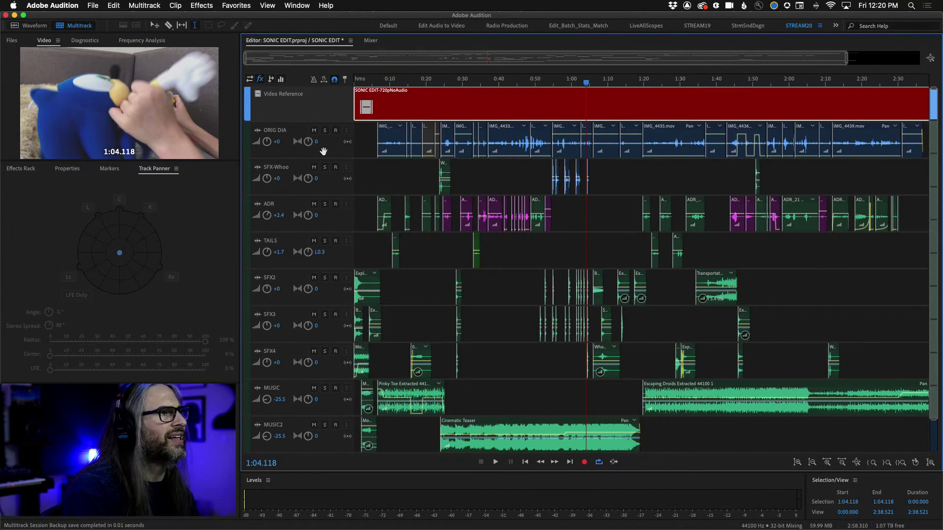
pyautogui.click(351, 41)
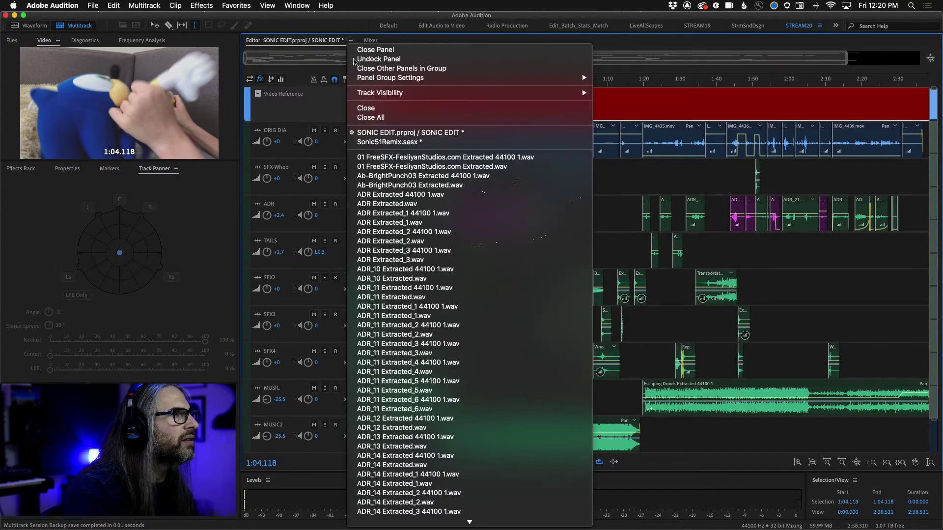
pyautogui.click(398, 143)
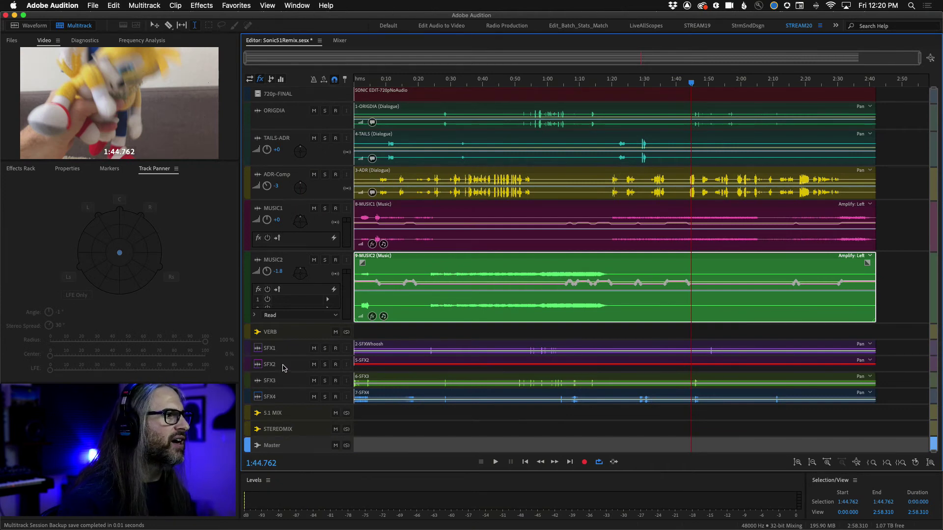
# Set the track colors of SFX2 and SFX1 to the same predefined blue-violet
pyautogui.click(247, 364)
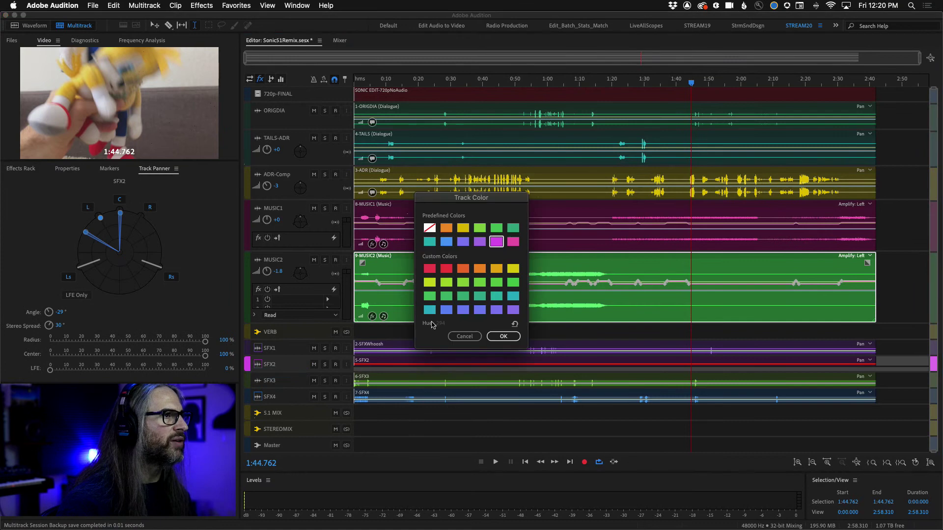
pyautogui.click(462, 243)
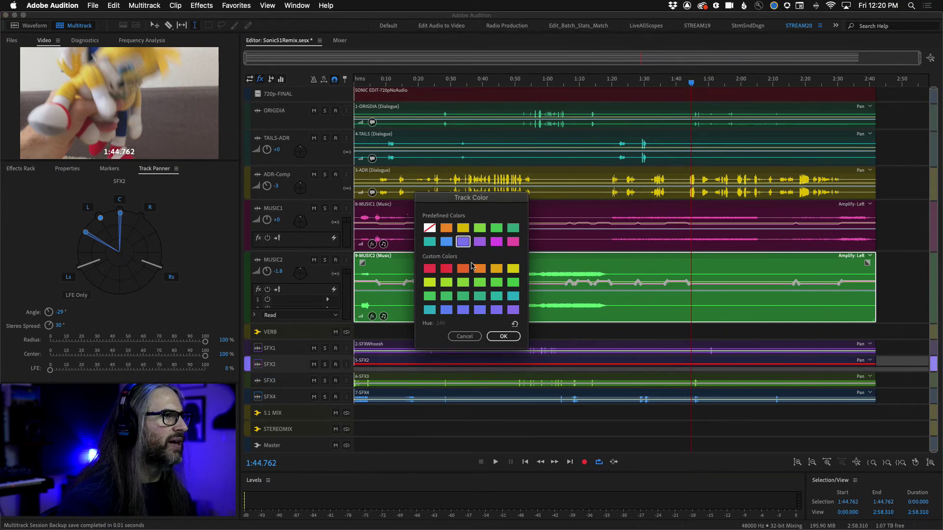
pyautogui.click(503, 337)
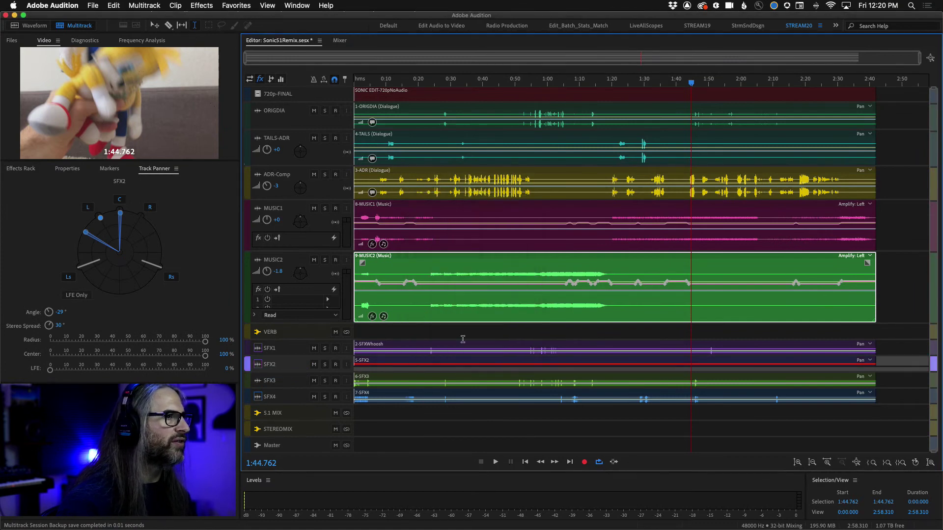
pyautogui.click(247, 348)
pyautogui.click(265, 358)
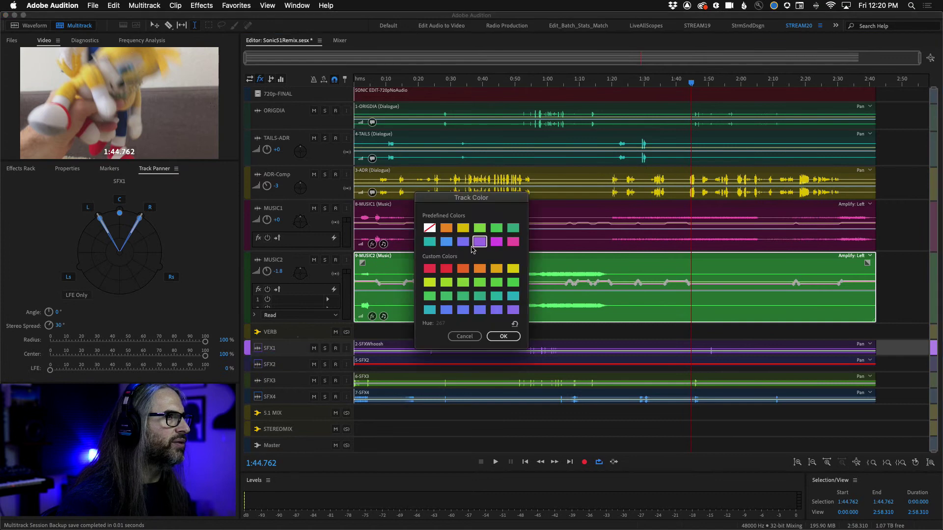
pyautogui.click(463, 242)
pyautogui.click(503, 337)
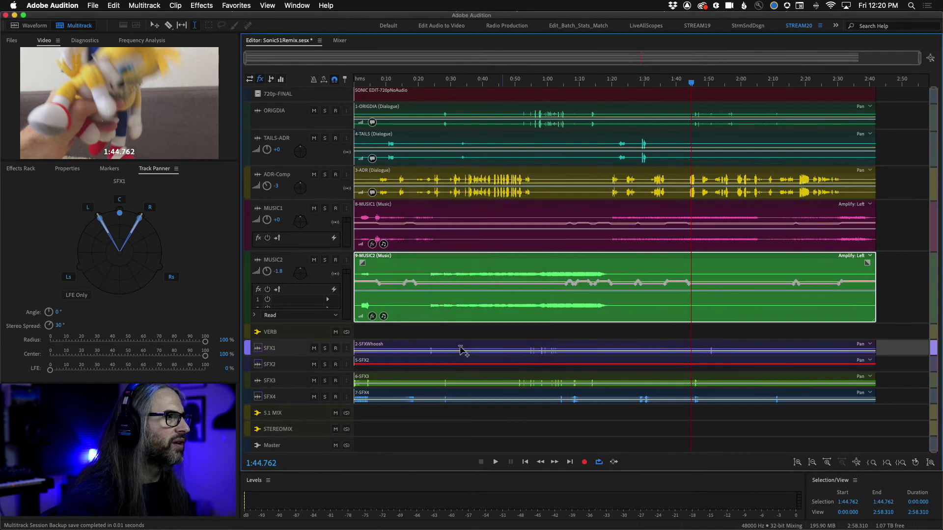
# Recolor the SFX3 and SFX4 tracks blue-violet to match the other sound effects tracks
pyautogui.click(247, 380)
pyautogui.click(275, 392)
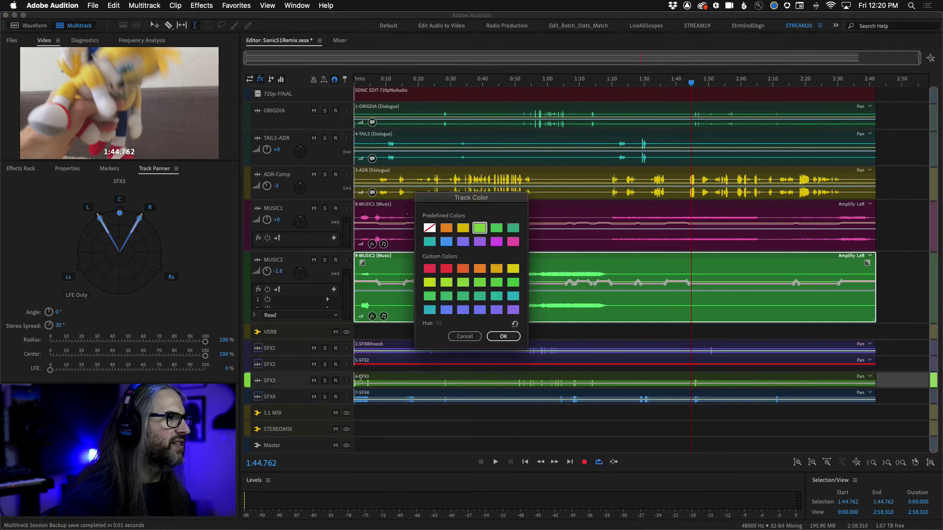
pyautogui.click(462, 242)
pyautogui.click(504, 336)
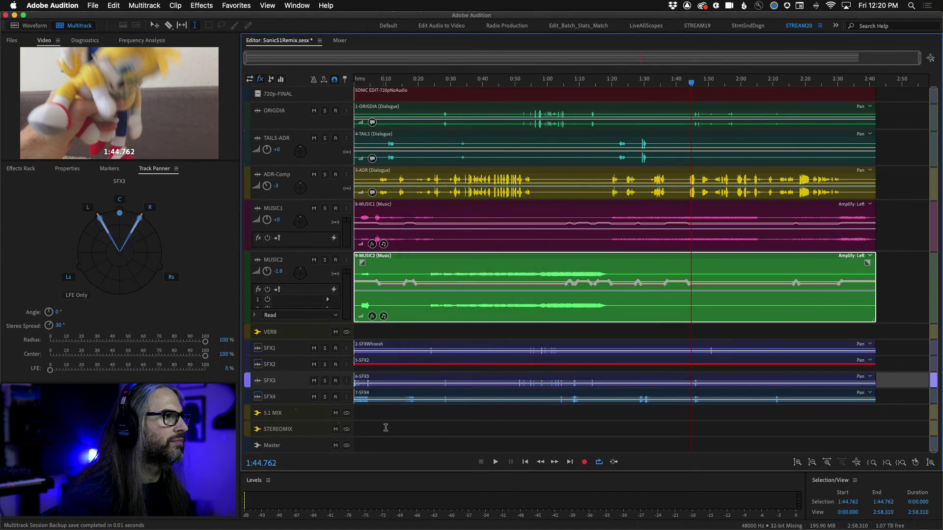
pyautogui.click(388, 428)
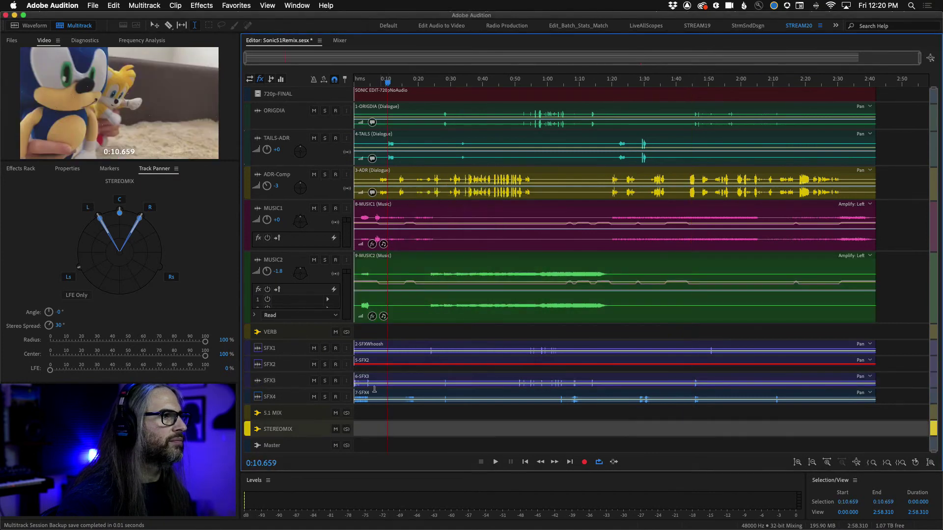
pyautogui.click(259, 398)
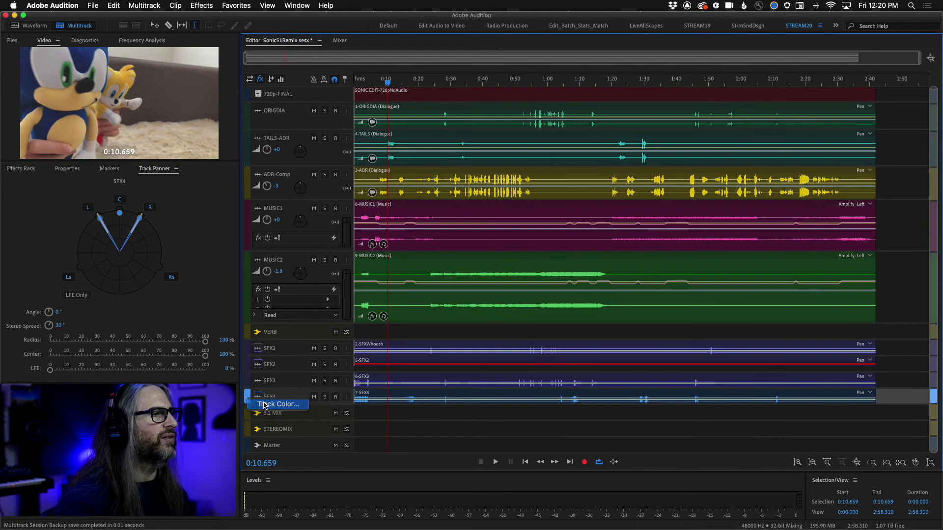
pyautogui.click(275, 405)
pyautogui.click(463, 242)
pyautogui.click(492, 337)
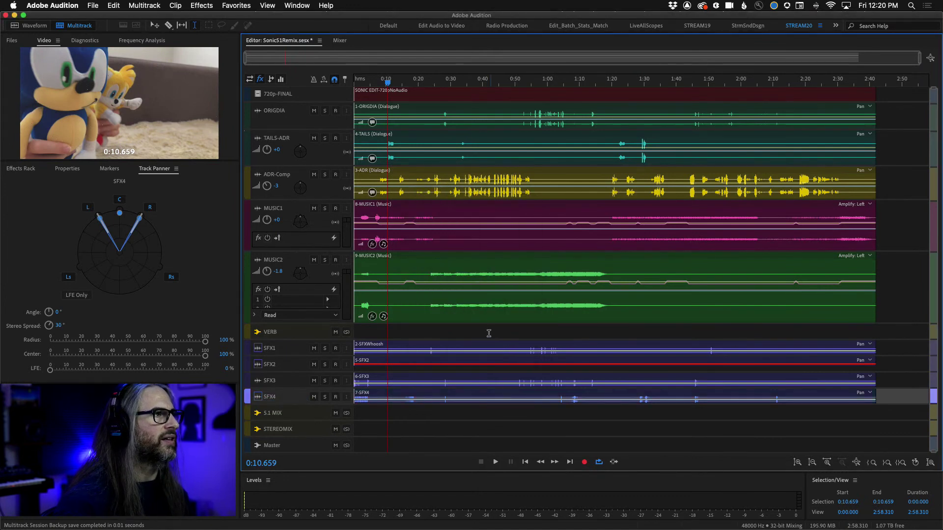
# Set the TAILS-ADR and ORIGDIA track colors to the predefined yellow, matching the ADR-Comp dialogue track
pyautogui.click(257, 139)
pyautogui.click(280, 152)
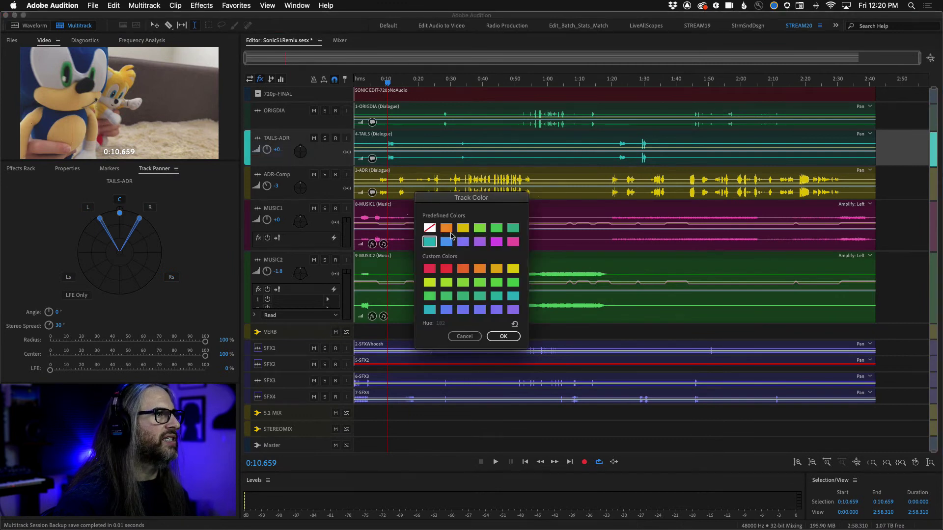
pyautogui.click(468, 228)
pyautogui.click(504, 337)
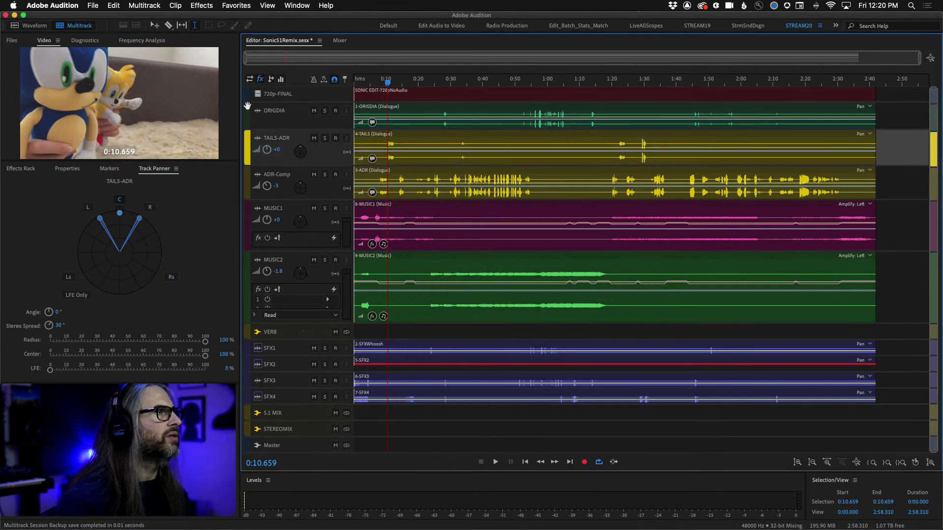
pyautogui.click(248, 113)
pyautogui.click(278, 123)
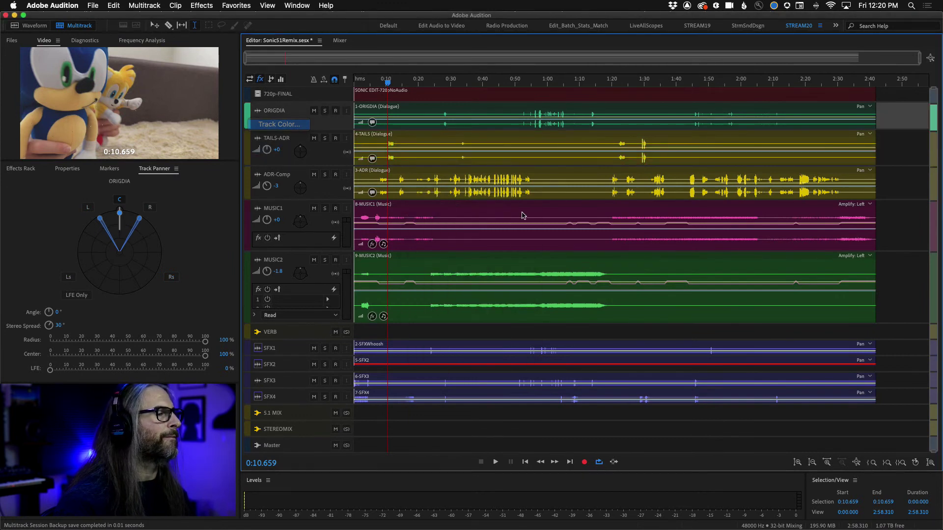
pyautogui.click(463, 229)
pyautogui.click(503, 336)
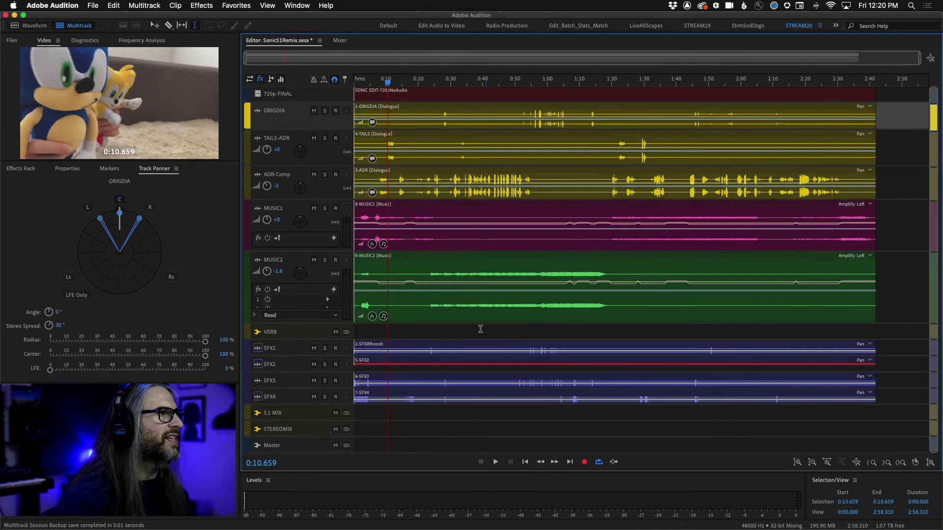
# Change the MUSIC2 track color to pink so it matches MUSIC1
pyautogui.click(247, 265)
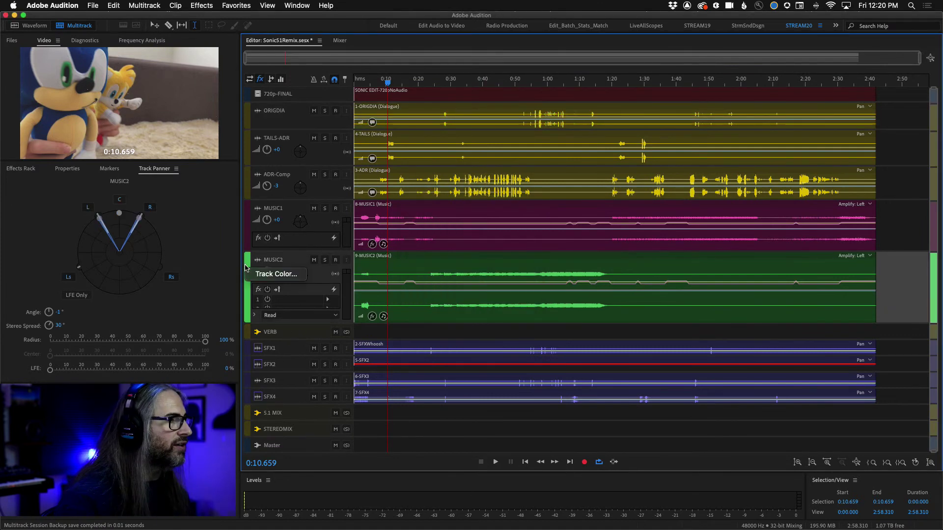
pyautogui.click(277, 275)
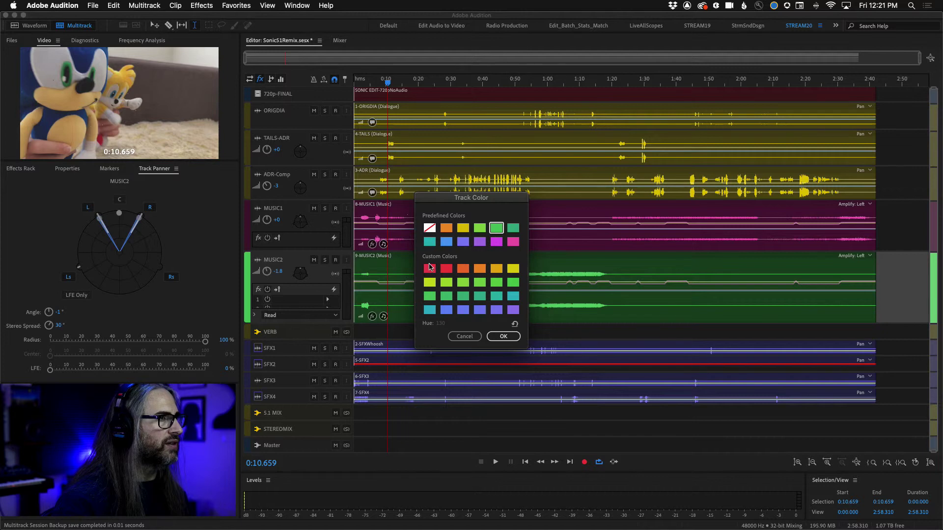
pyautogui.click(429, 269)
pyautogui.click(496, 241)
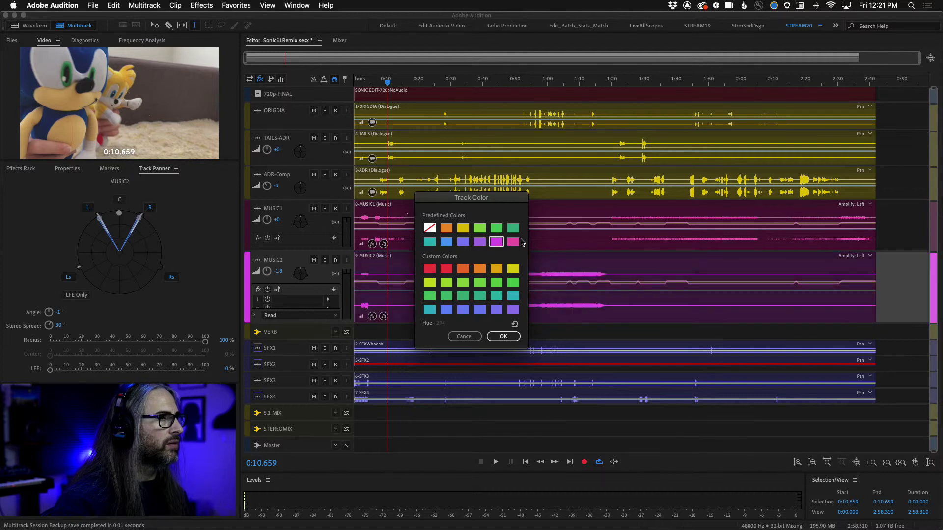
pyautogui.click(503, 336)
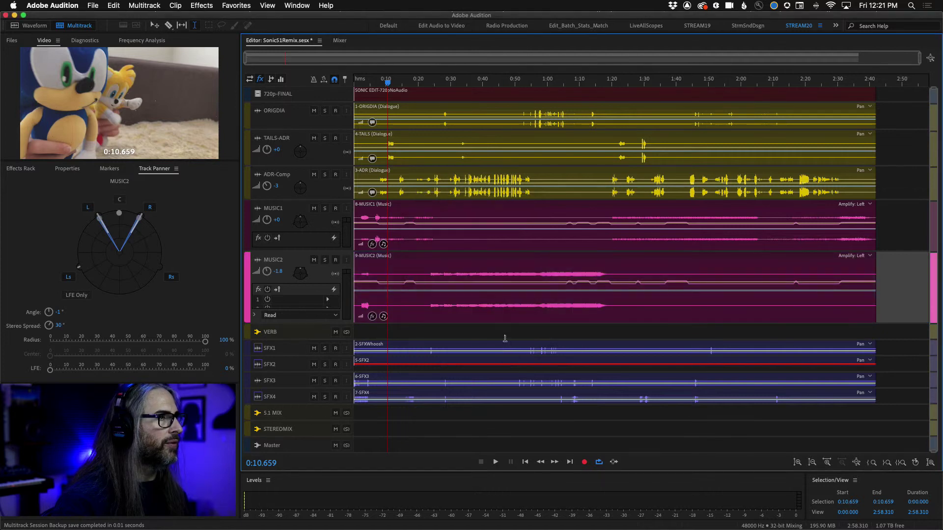
# Try several colors on the SONIC EDIT-720pNoAudio video clip and set its clip color to predefined green
pyautogui.rightClick(779, 93)
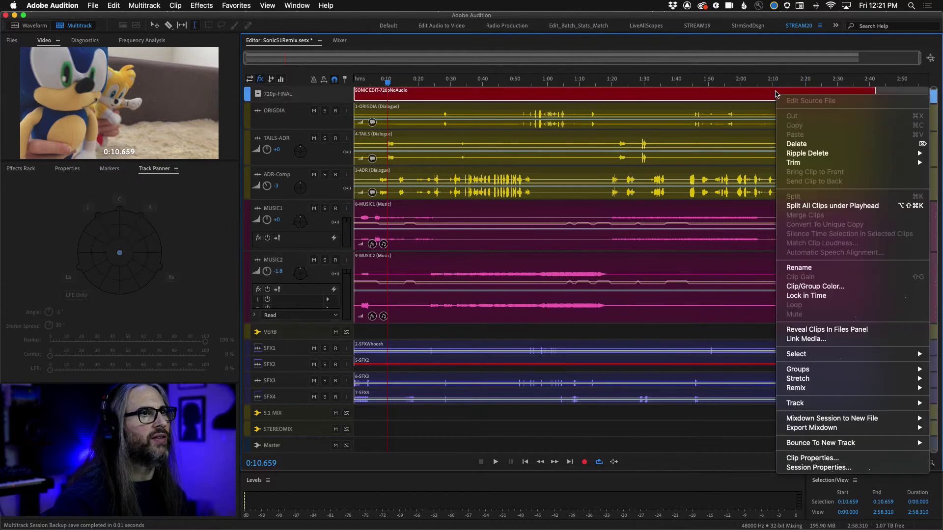
pyautogui.click(820, 287)
pyautogui.click(446, 228)
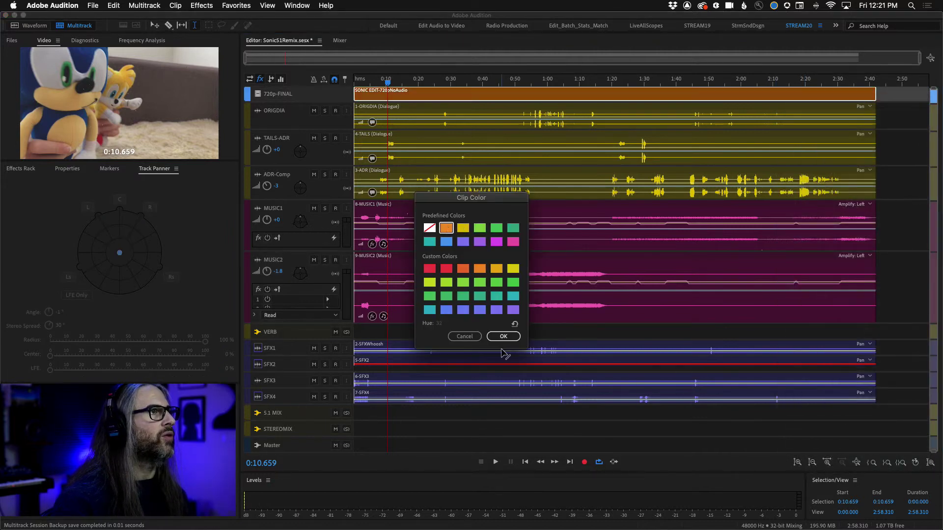
pyautogui.click(464, 297)
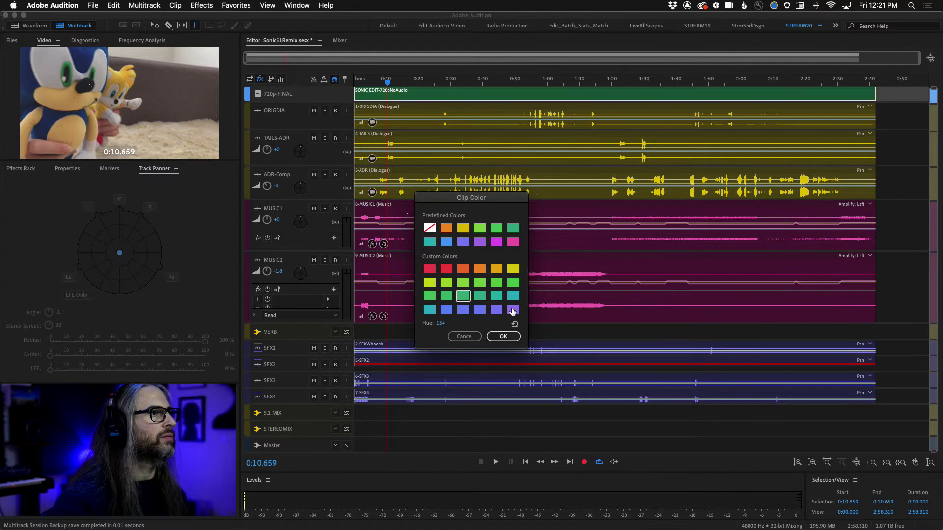
pyautogui.click(446, 282)
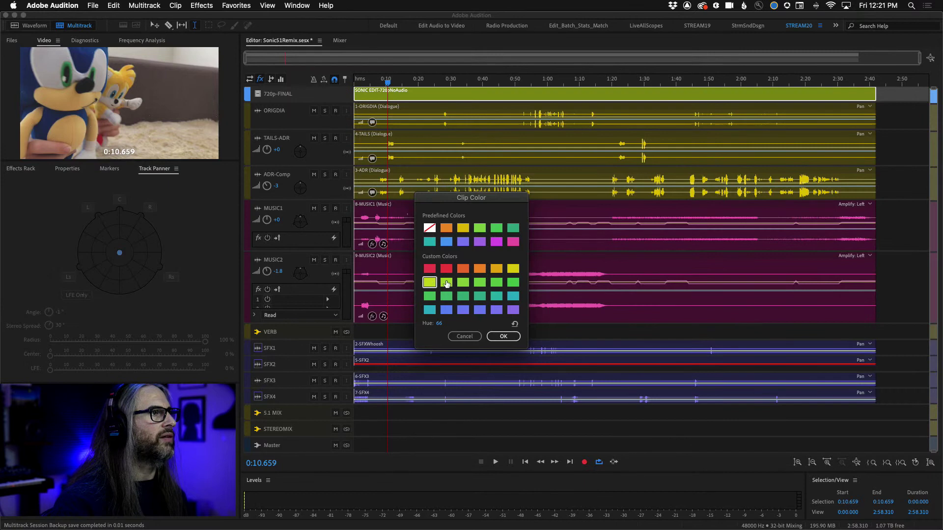
pyautogui.click(446, 242)
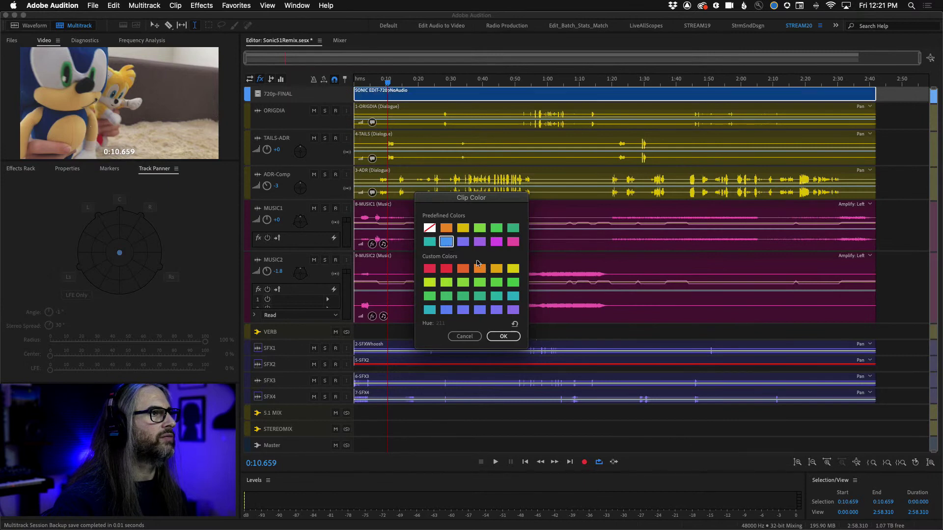
pyautogui.click(480, 228)
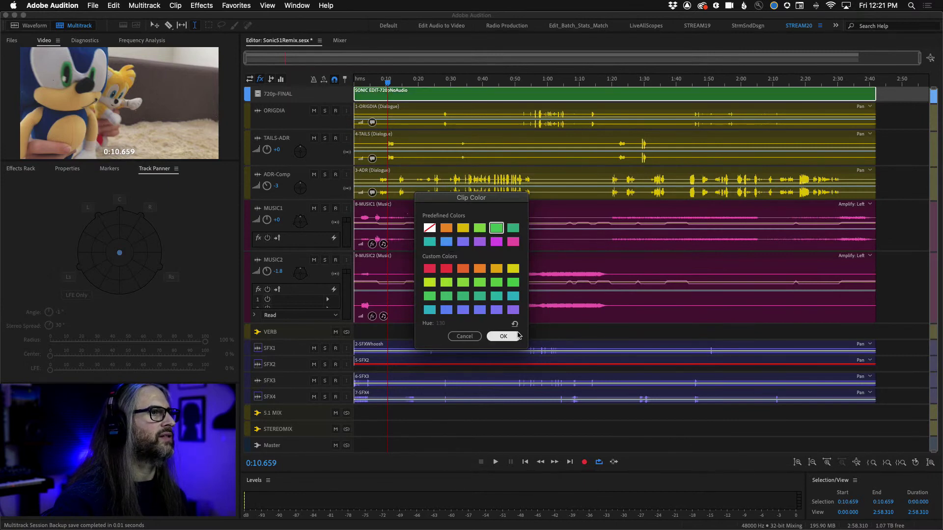
pyautogui.click(503, 337)
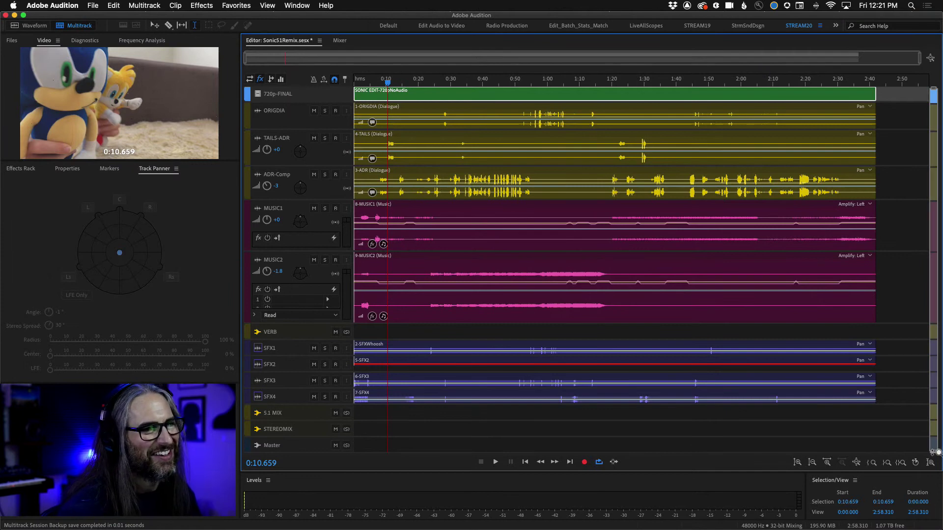
pyautogui.moveTo(933, 452); pyautogui.dragTo(932, 414)
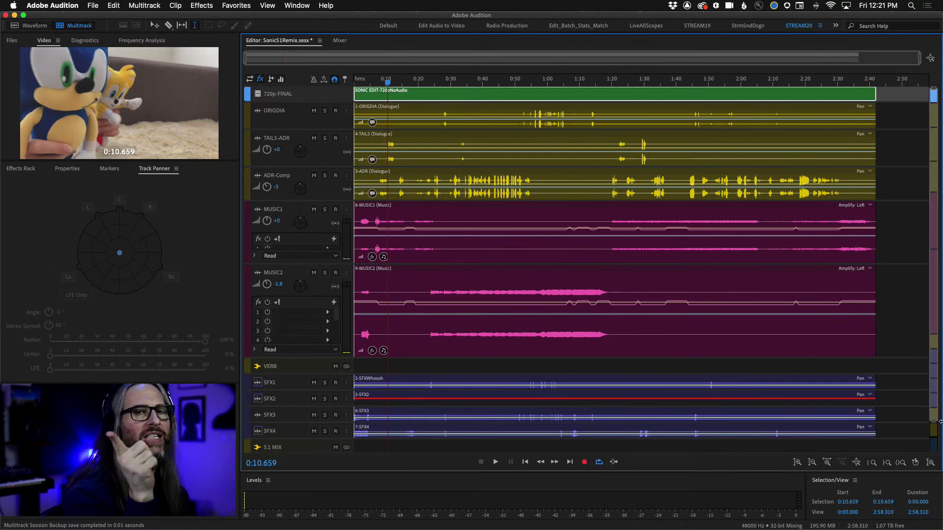
pyautogui.click(152, 4)
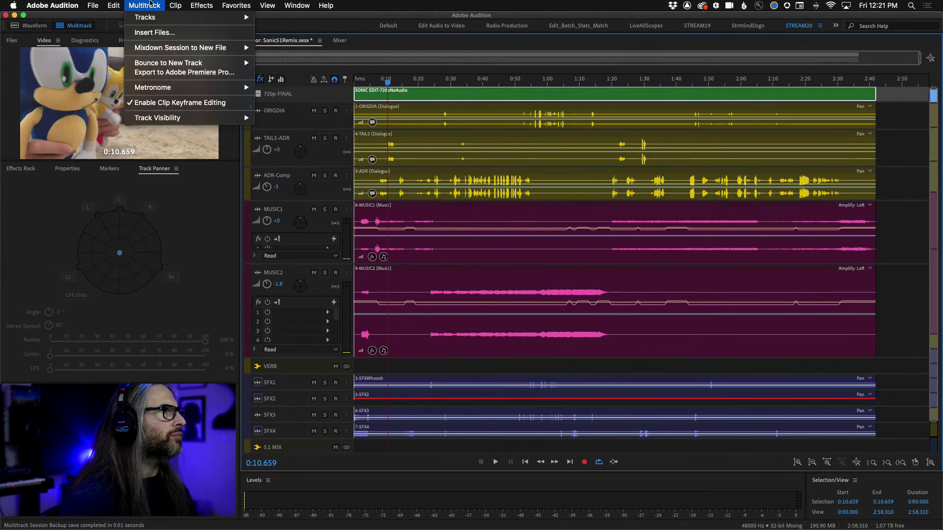
# Switch to Premiere Pro, decline restoring the previous project, and open the recent project Sonic&TailsVShadow_Final_ReSaveSurr.prproj
pyautogui.click(397, 517)
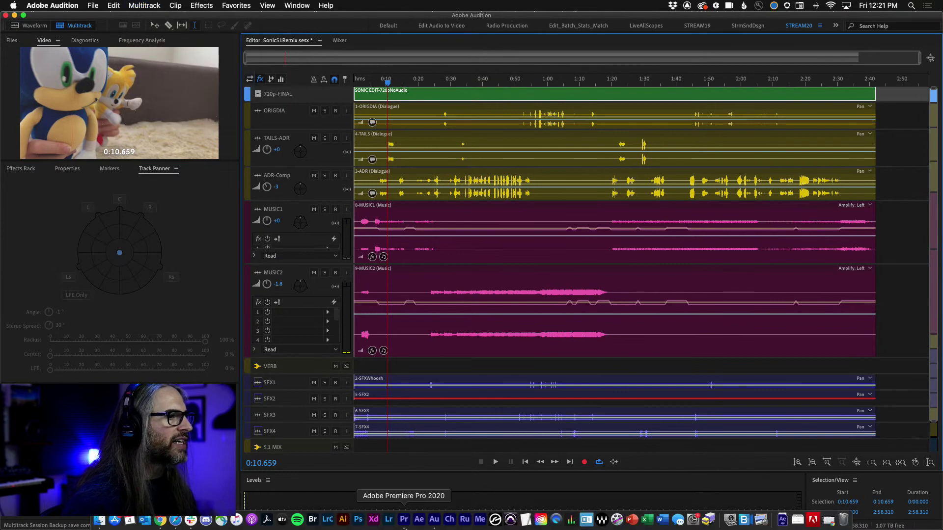
pyautogui.click(403, 525)
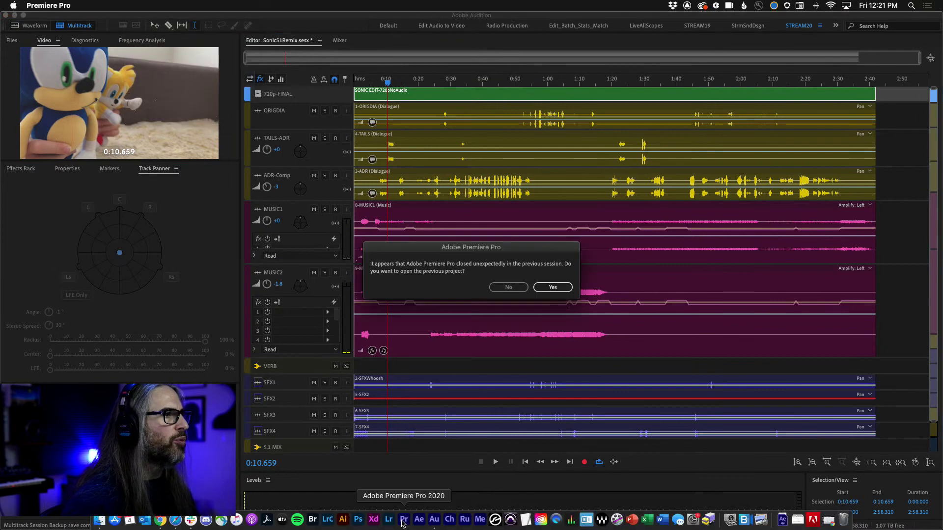
pyautogui.click(511, 288)
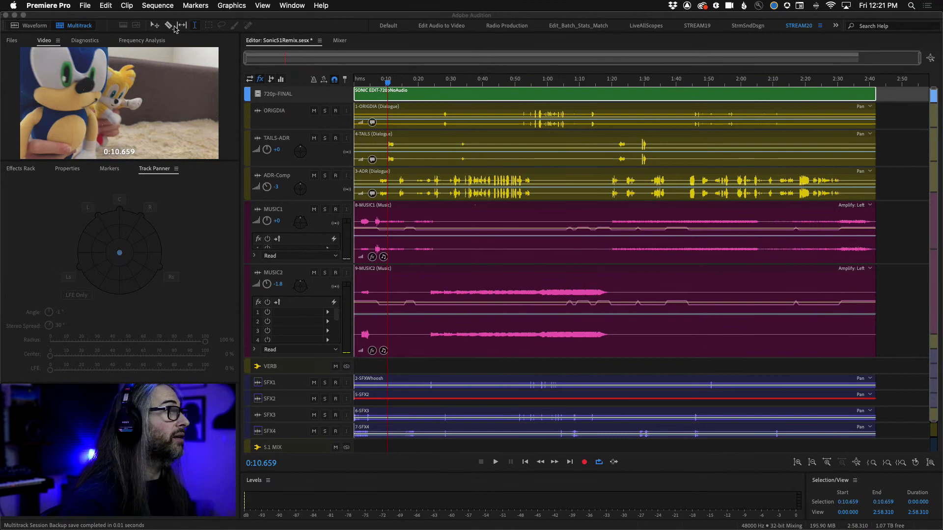
pyautogui.click(84, 5)
pyautogui.moveTo(104, 54)
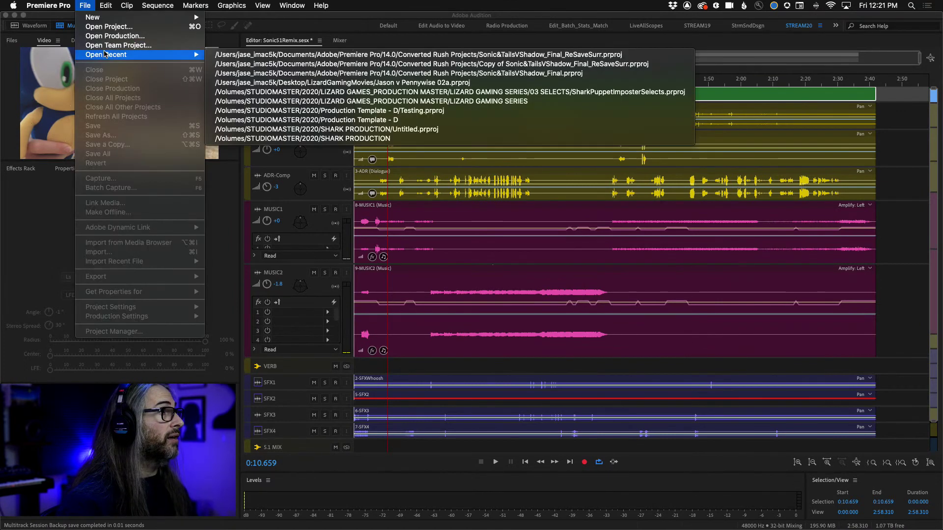
pyautogui.click(405, 55)
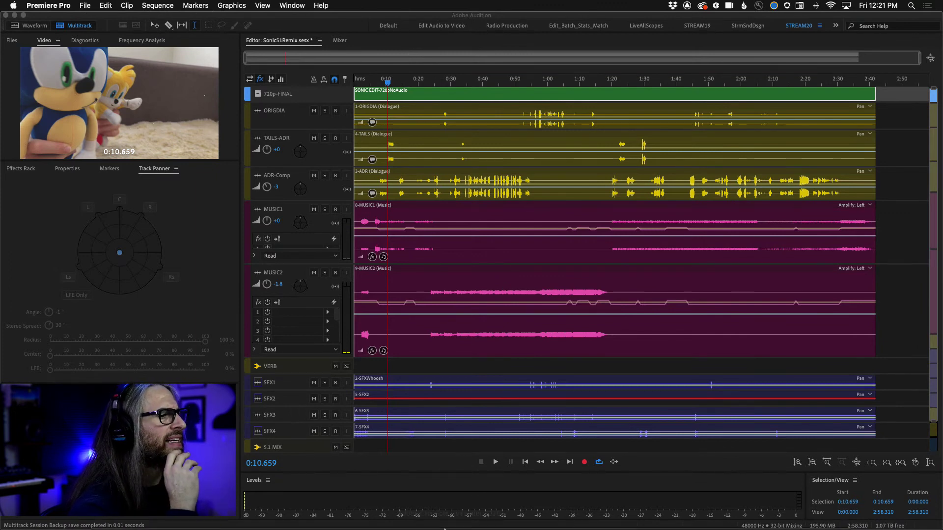
pyautogui.click(404, 520)
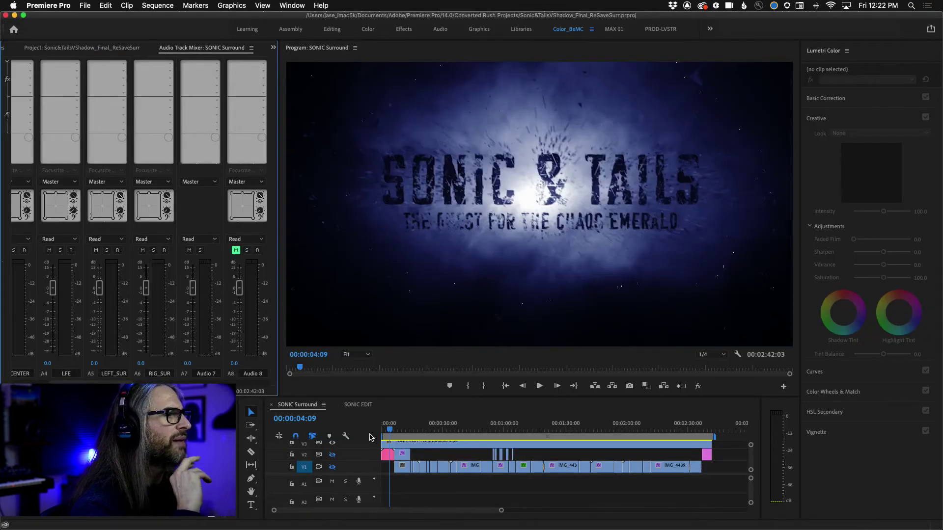
# Move the SONIC Surround sequence's playhead to 00:00:00:00 and enlarge the timeline area to show more tracks
pyautogui.moveTo(391, 430); pyautogui.dragTo(324, 430)
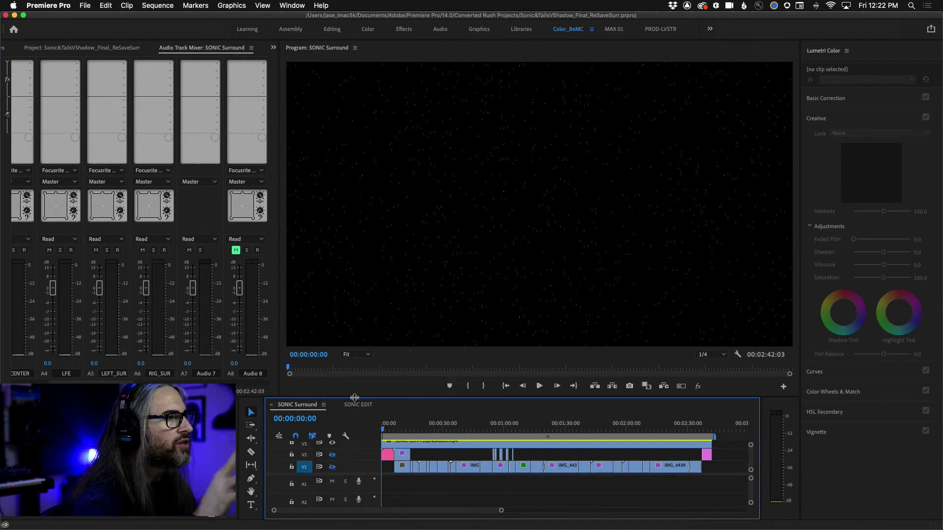
pyautogui.moveTo(355, 398); pyautogui.dragTo(354, 354)
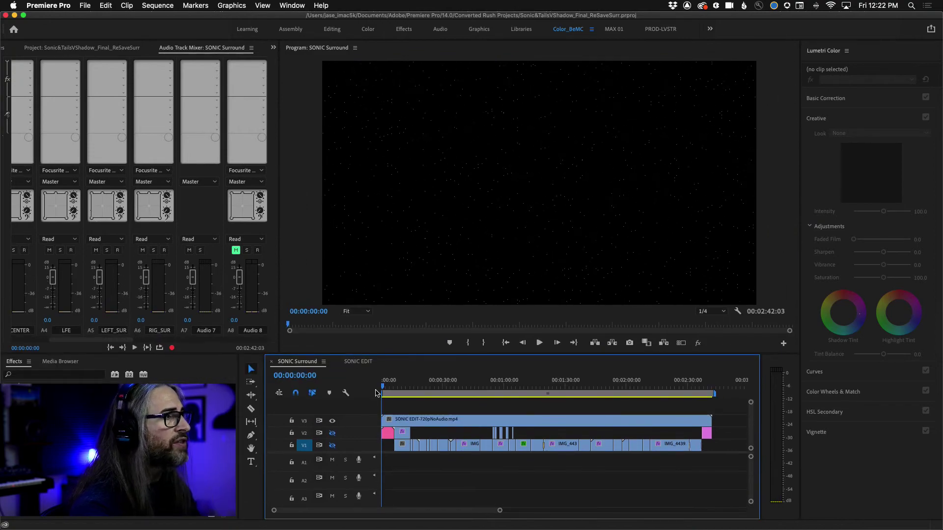
# Switch to Audition and open the export of the Sonic51Remix multitrack session to Adobe Premiere Pro
pyautogui.click(411, 387)
pyautogui.moveTo(417, 388); pyautogui.dragTo(331, 394)
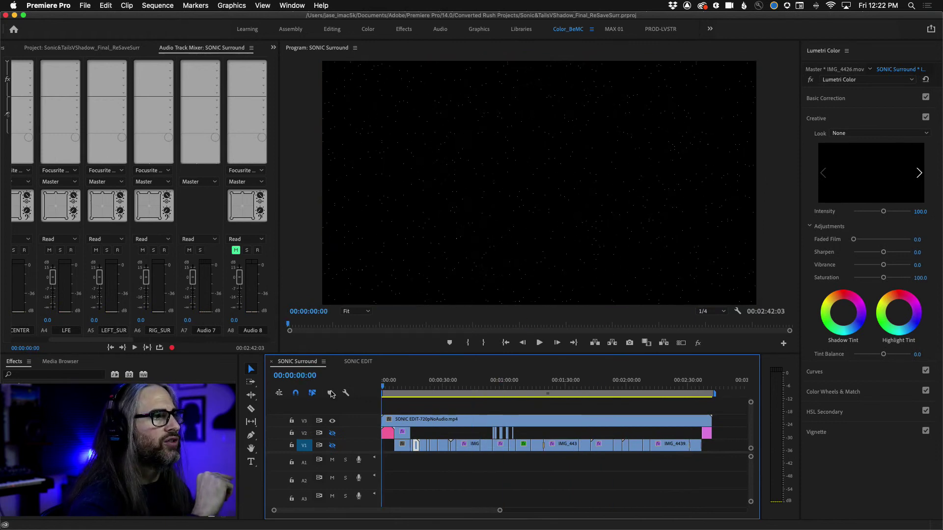
pyautogui.click(431, 515)
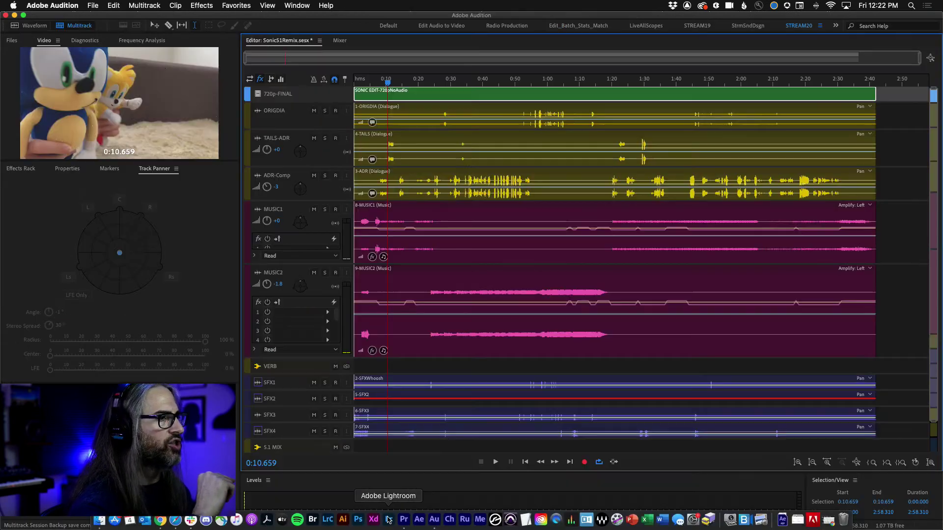
pyautogui.click(158, 4)
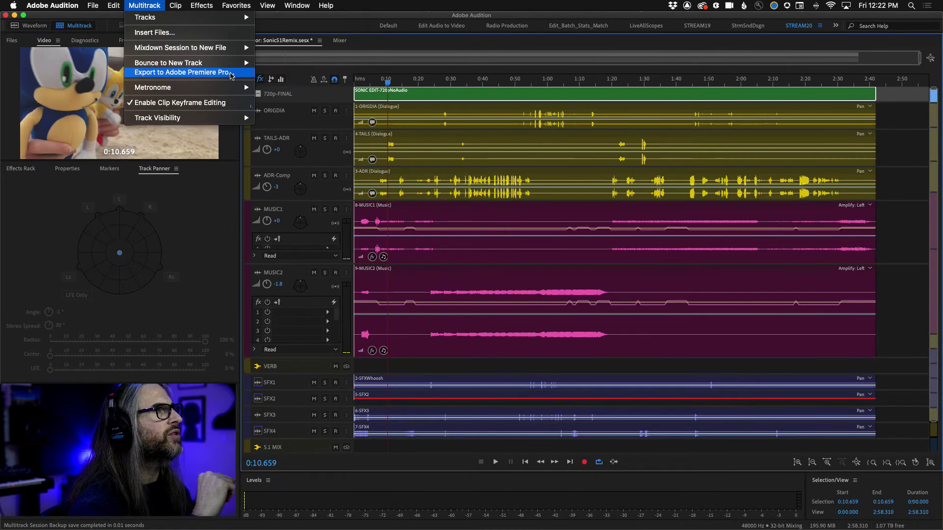
pyautogui.click(231, 73)
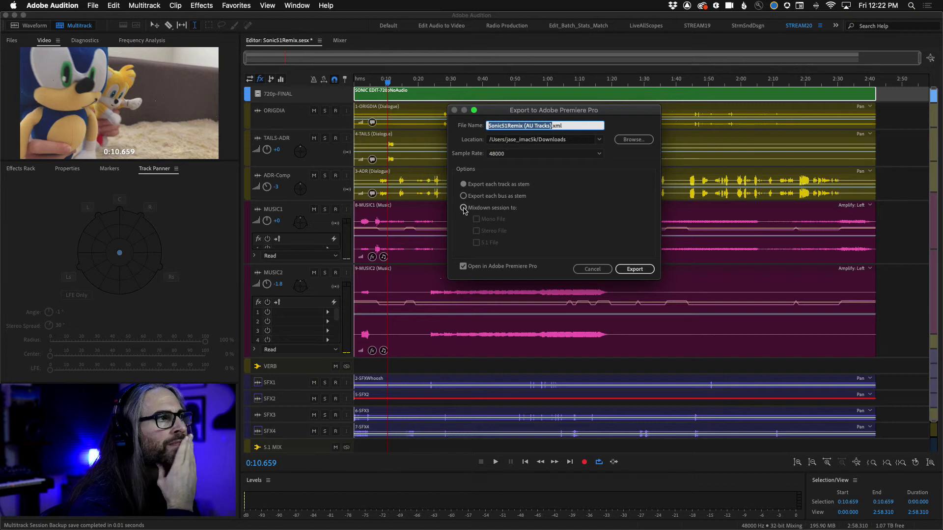
# Try the bus stem and session mixdown export options, returning to exporting each track as stem
pyautogui.click(464, 196)
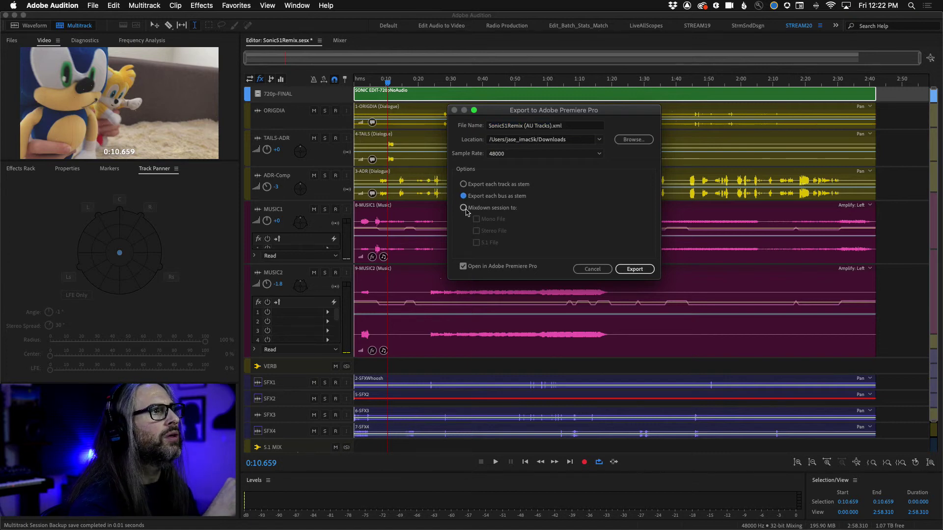
pyautogui.click(464, 208)
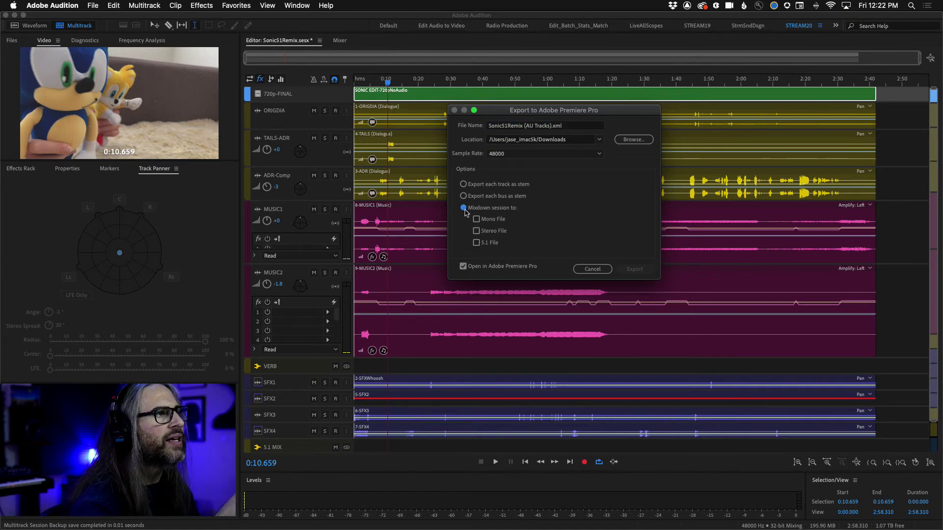
pyautogui.click(464, 184)
pyautogui.click(464, 208)
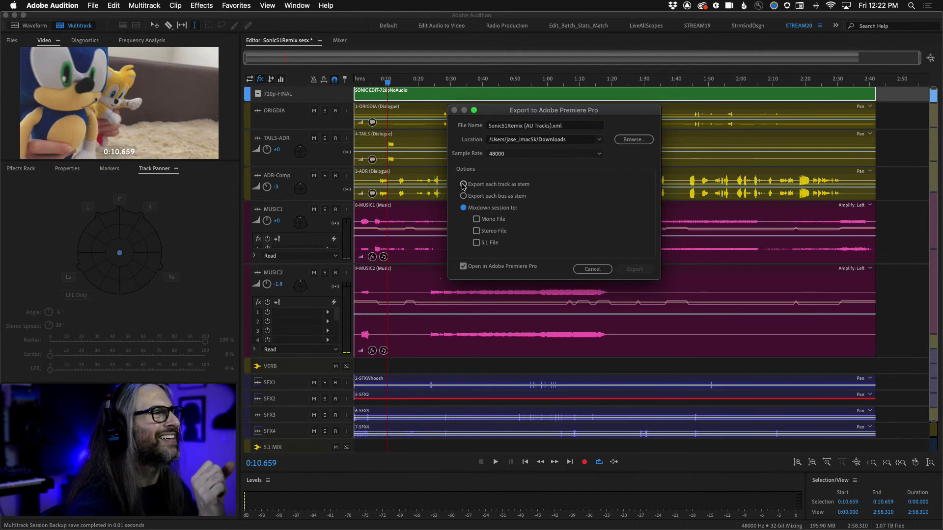
pyautogui.click(463, 184)
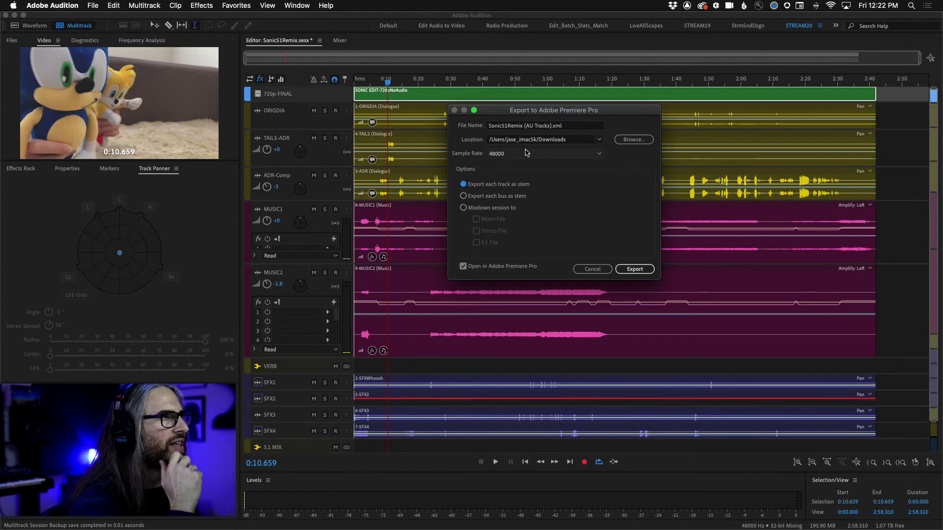
# Set the export location to the SONIC SURROUND folder inside LizardGamingMovies on the Desktop
pyautogui.click(601, 140)
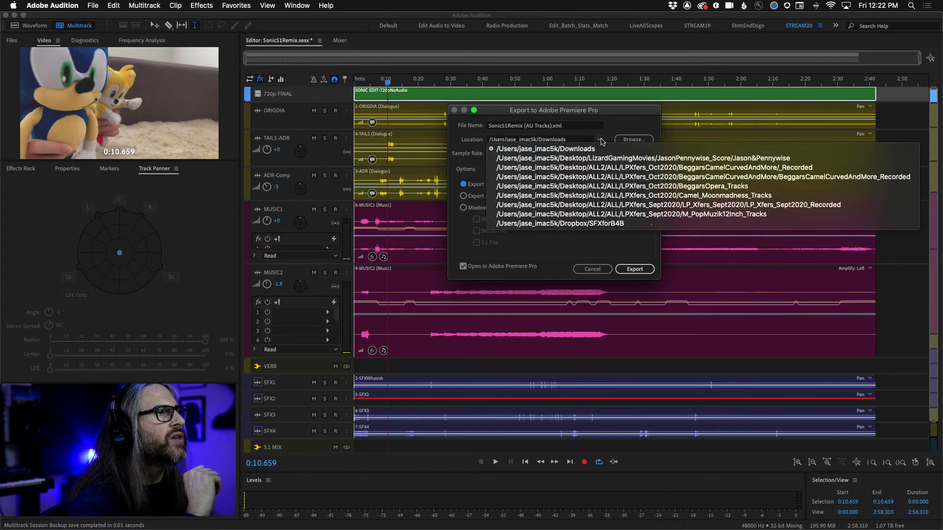
pyautogui.click(633, 140)
pyautogui.click(633, 140)
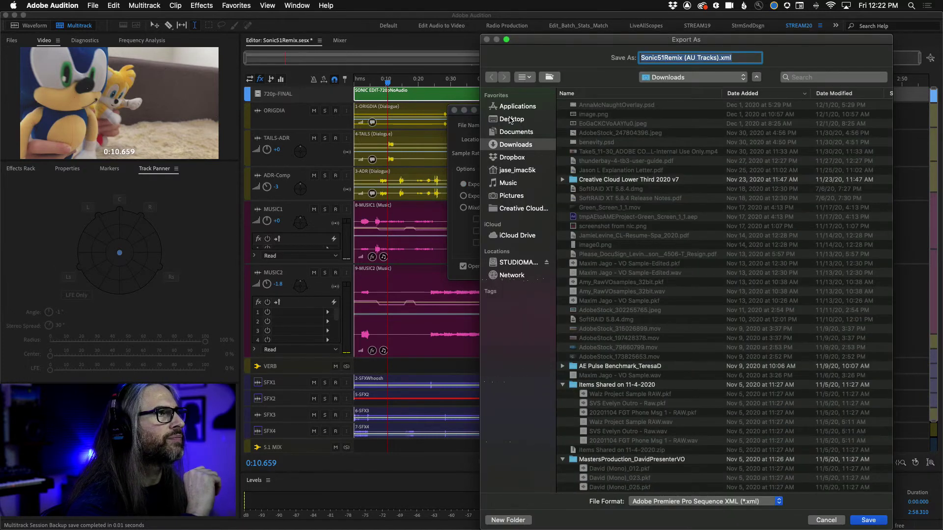
pyautogui.click(514, 120)
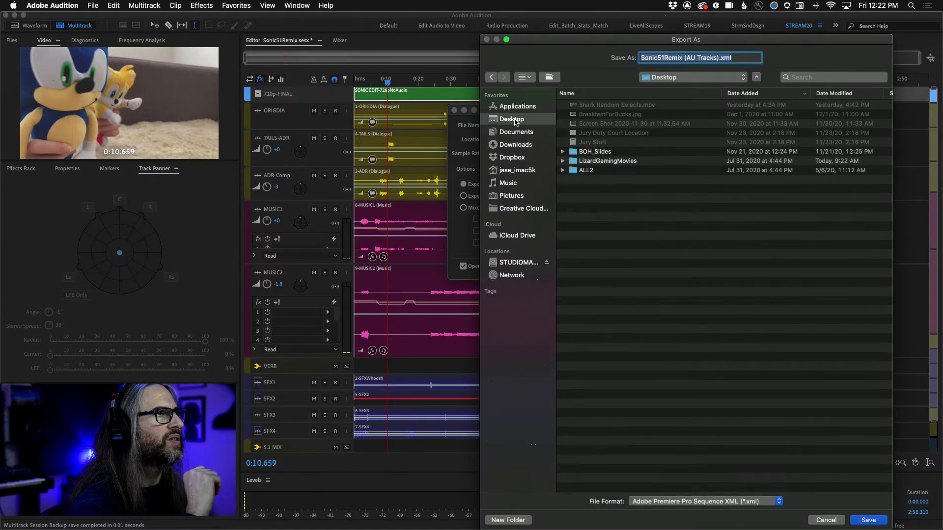
pyautogui.doubleClick(607, 162)
pyautogui.doubleClick(603, 106)
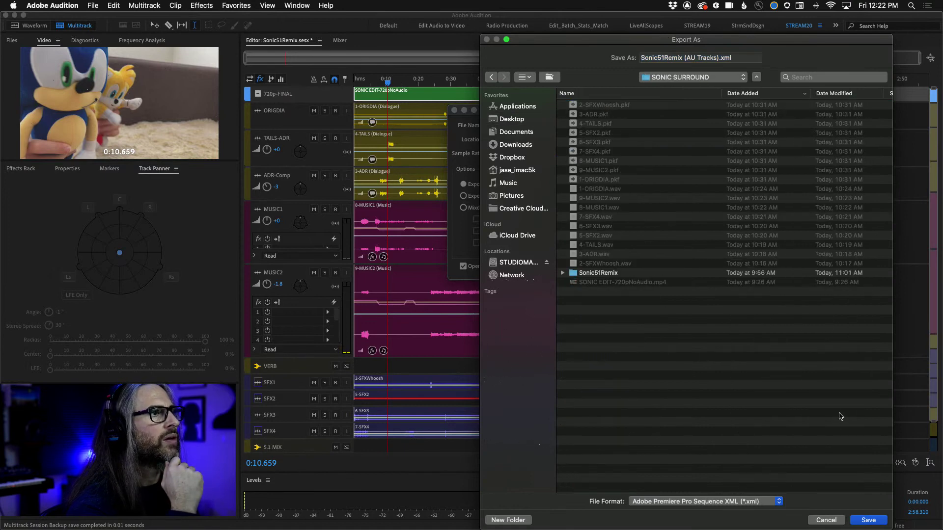
pyautogui.click(869, 520)
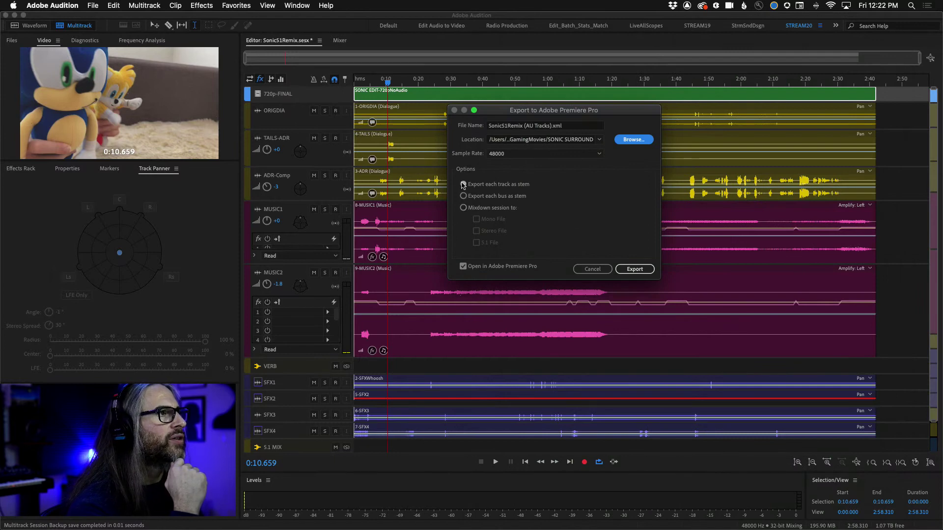
# Export the session as a 5.1 file mixdown with Open in Adobe Premiere Pro enabled
pyautogui.click(464, 209)
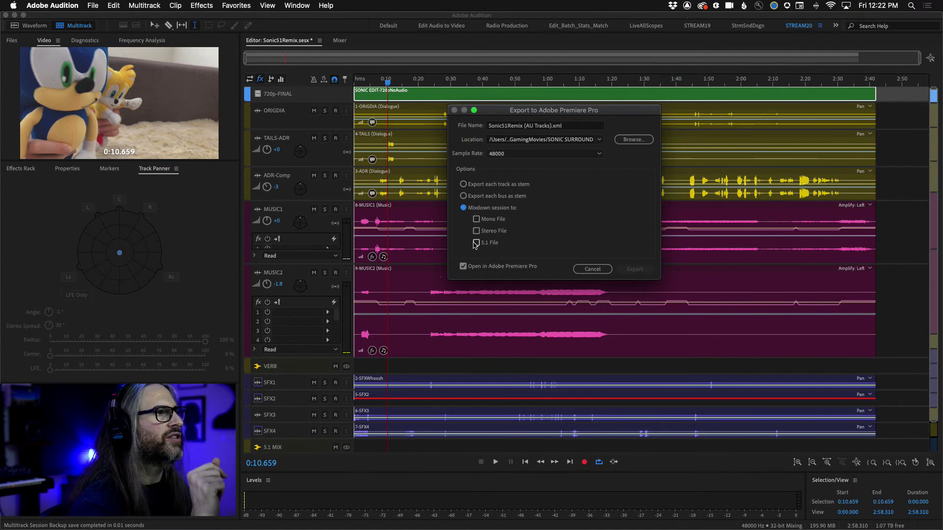
pyautogui.click(476, 243)
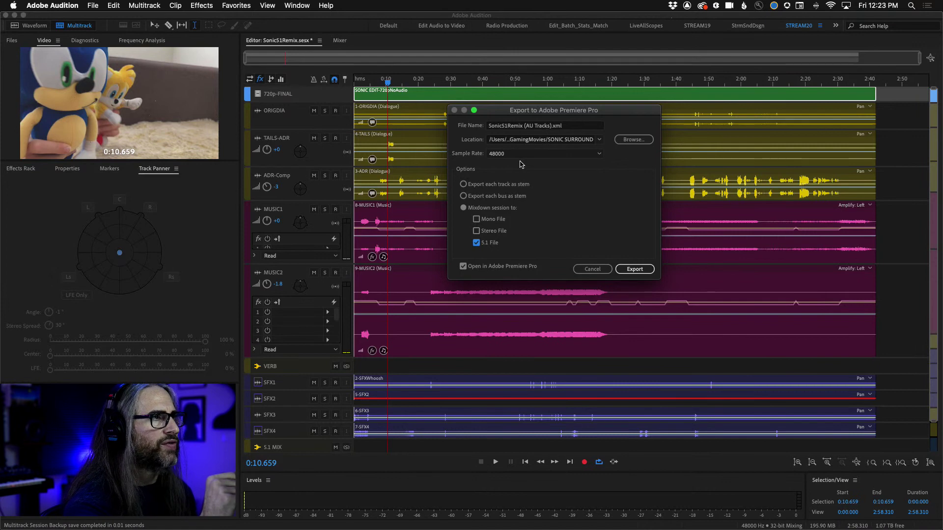
pyautogui.click(635, 269)
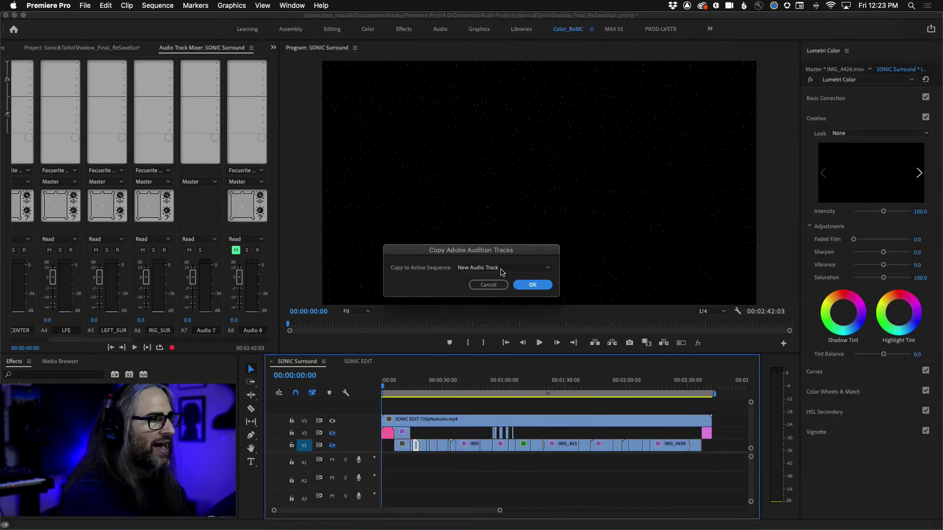
# Copy the exported Audition mix onto the Audio 7 track of the SONIC Surround sequence and bring that track into view
pyautogui.click(502, 268)
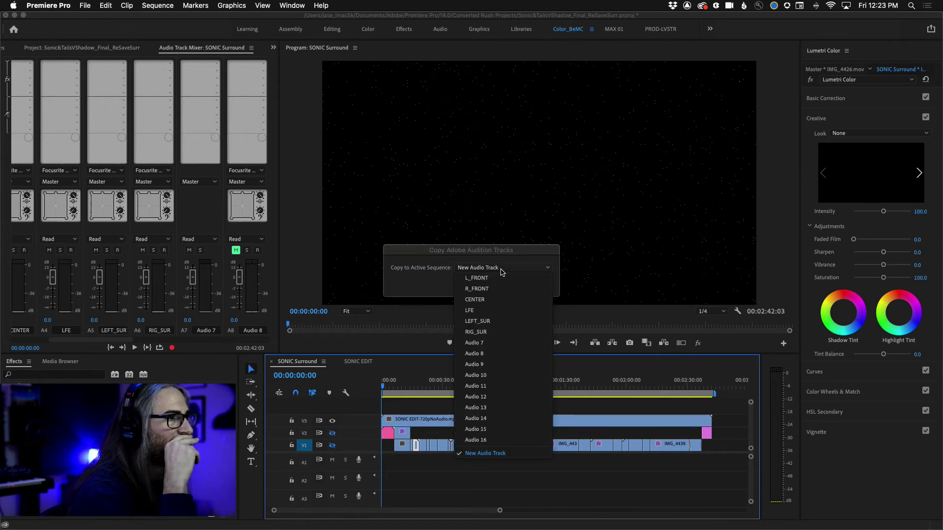
pyautogui.click(492, 342)
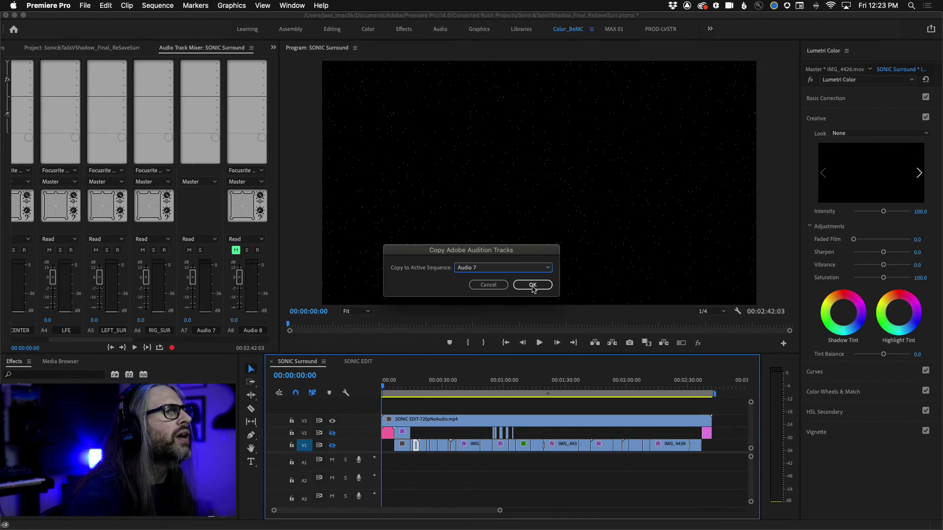
pyautogui.click(533, 285)
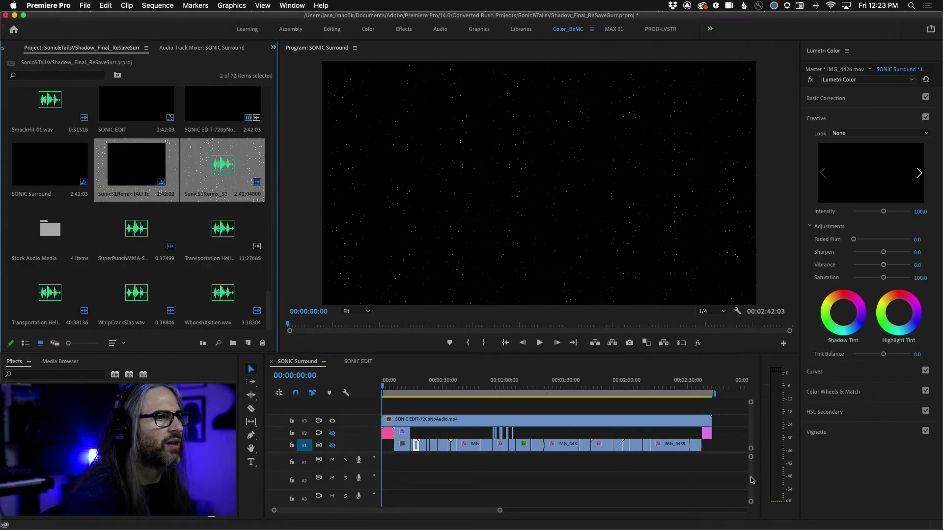
pyautogui.scroll(-5, 751, 479)
pyautogui.scroll(2, 750, 480)
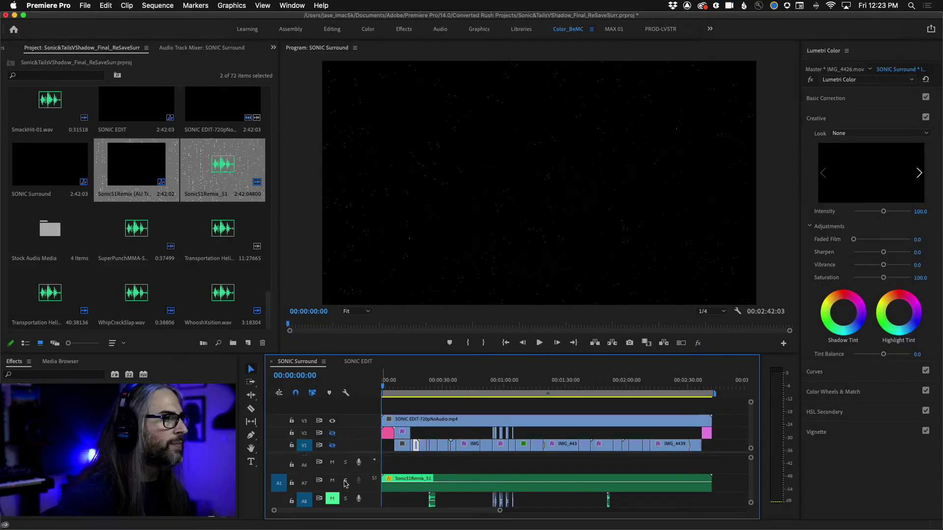
# Play the sequence from the start to about 00:00:21:15 while monitoring Audio 7 in the Audio Track Mixer
pyautogui.click(188, 48)
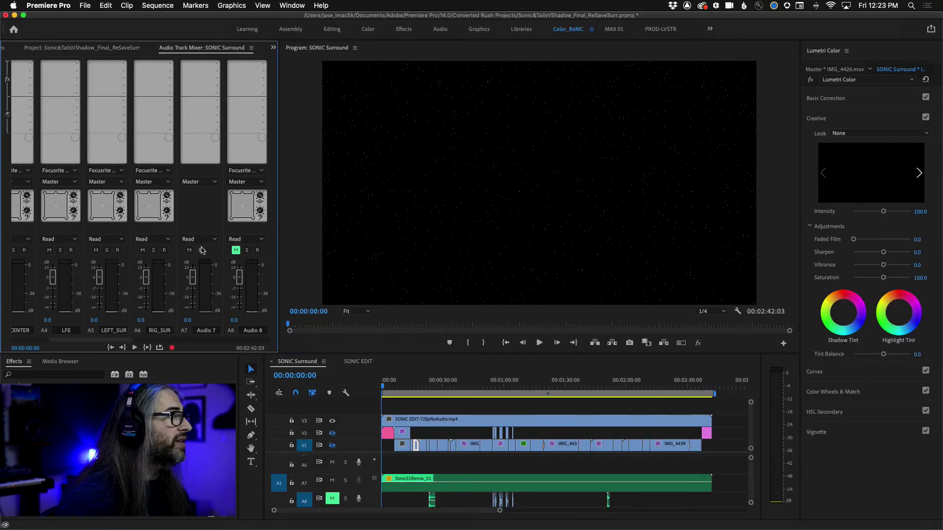
pyautogui.moveTo(99, 341)
pyautogui.mouseDown()
pyautogui.moveTo(81, 342)
pyautogui.moveTo(101, 342)
pyautogui.mouseUp()
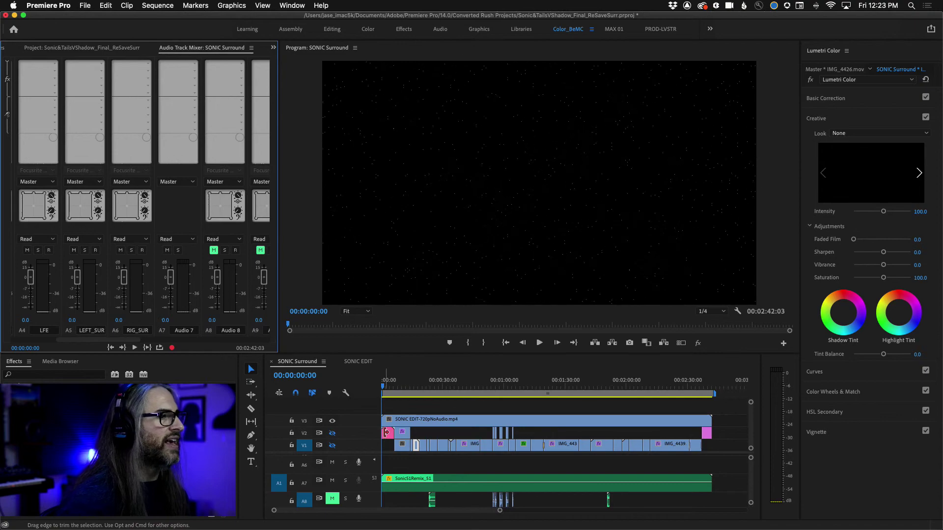
pyautogui.press('space')
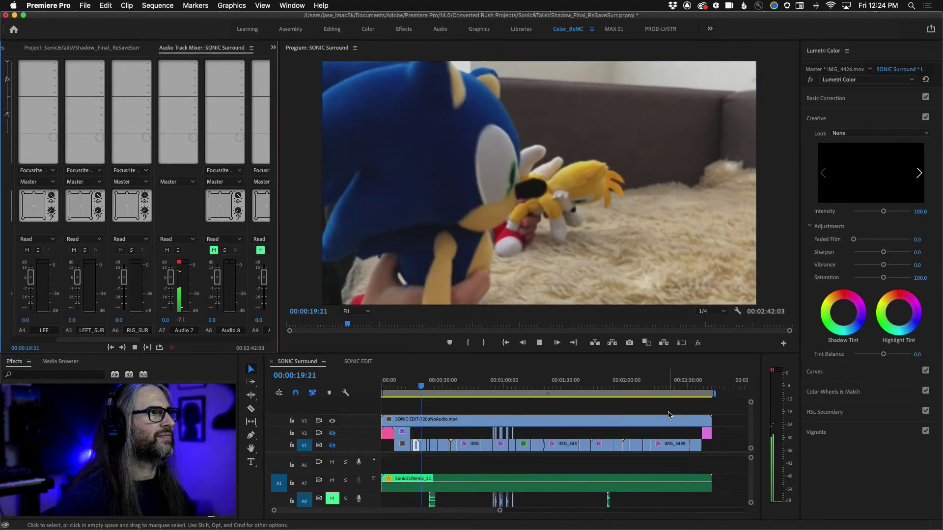
pyautogui.press('space')
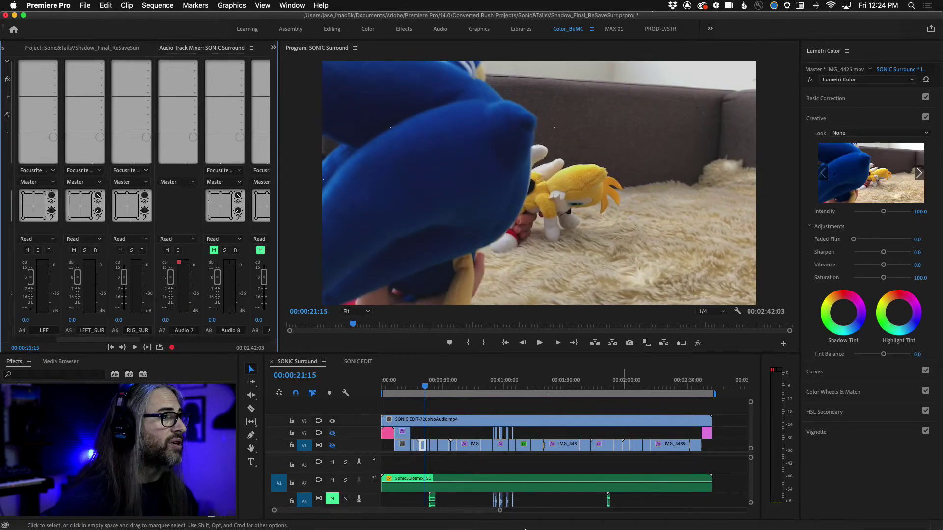
# Open the Sonic51Remix_51 clip on the Audio 7 track for editing in Adobe Audition
pyautogui.rightClick(444, 491)
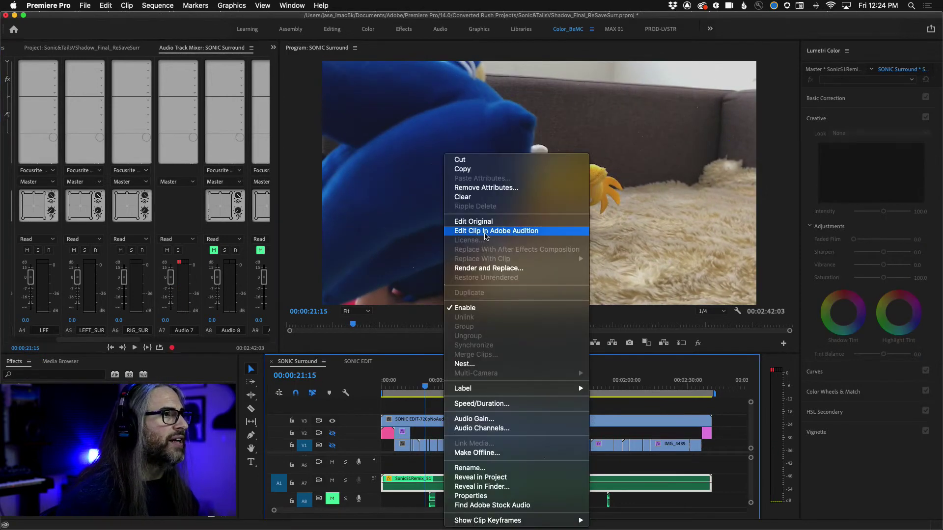
pyautogui.click(485, 231)
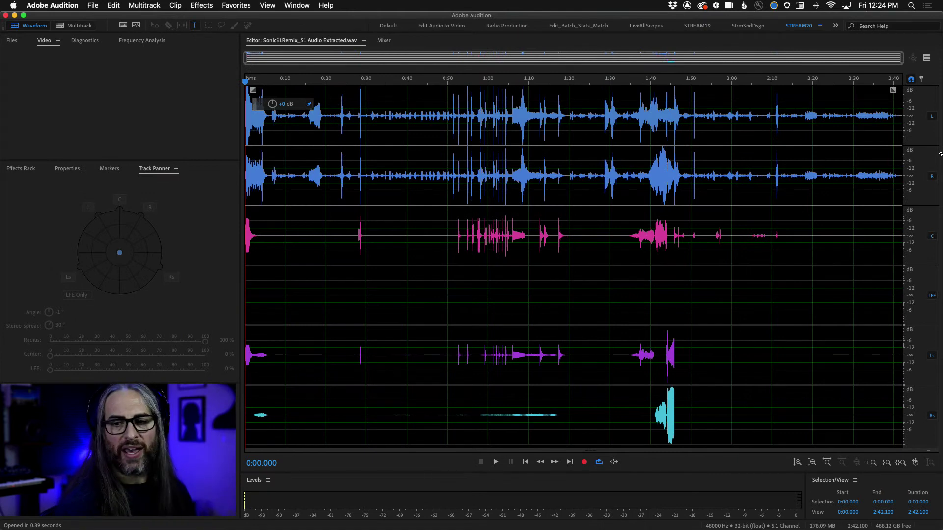
pyautogui.click(823, 221)
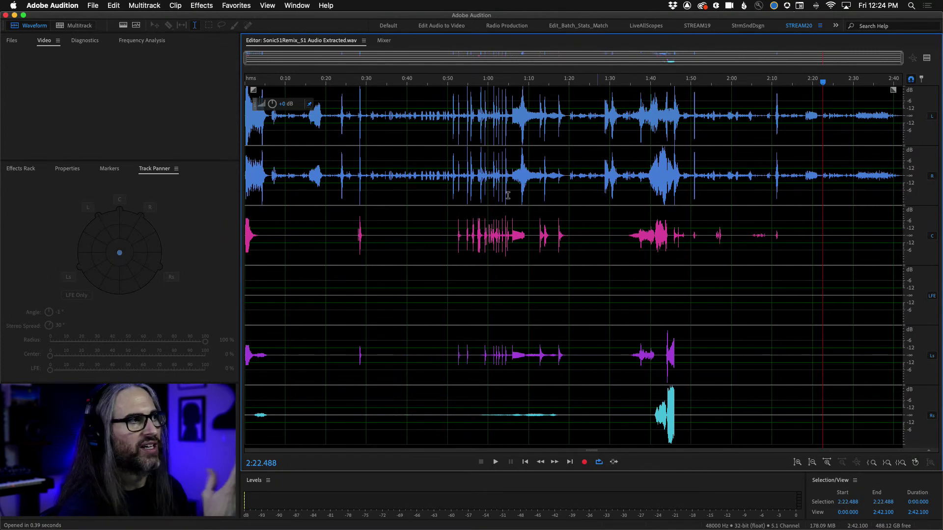
# Disable the L, R, LFE, Ls and Rs channels and select the center channel from the start to about 2:29
pyautogui.click(932, 117)
pyautogui.click(932, 176)
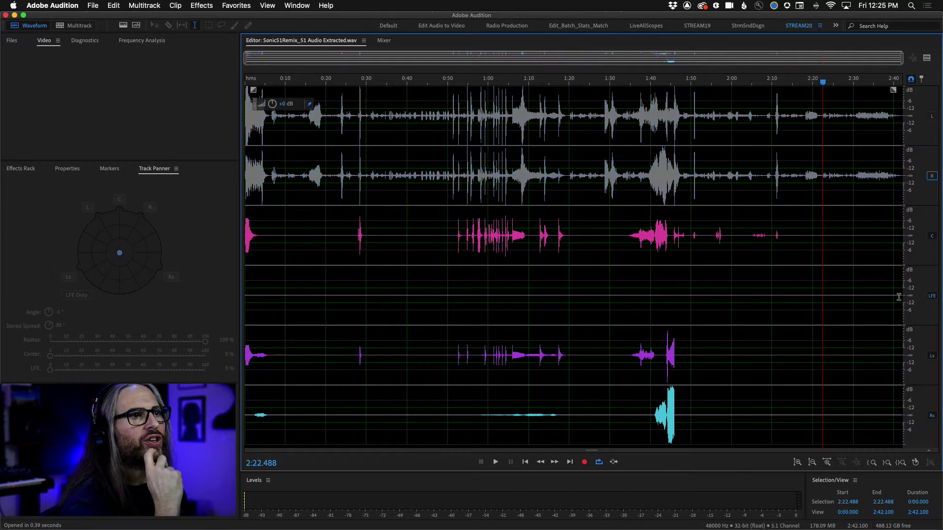
pyautogui.click(932, 296)
pyautogui.click(932, 355)
pyautogui.click(932, 416)
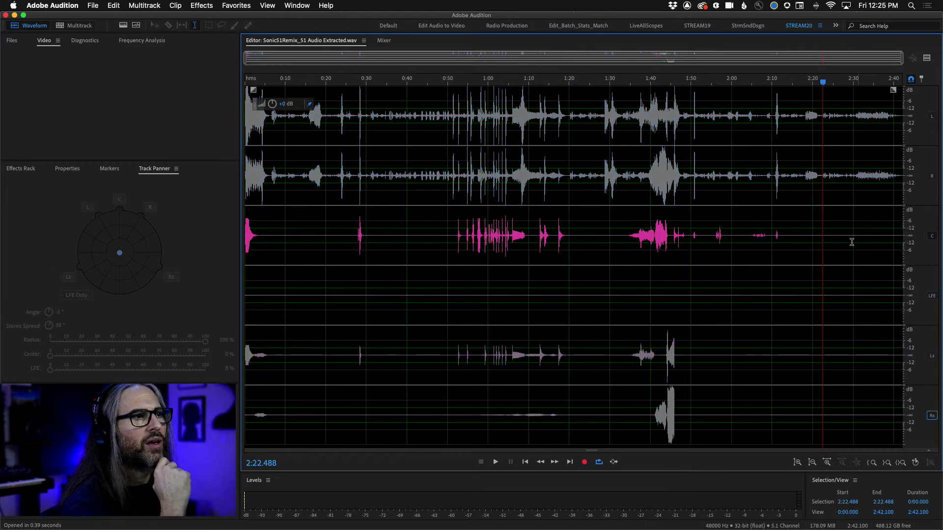
pyautogui.moveTo(849, 238); pyautogui.dragTo(188, 238)
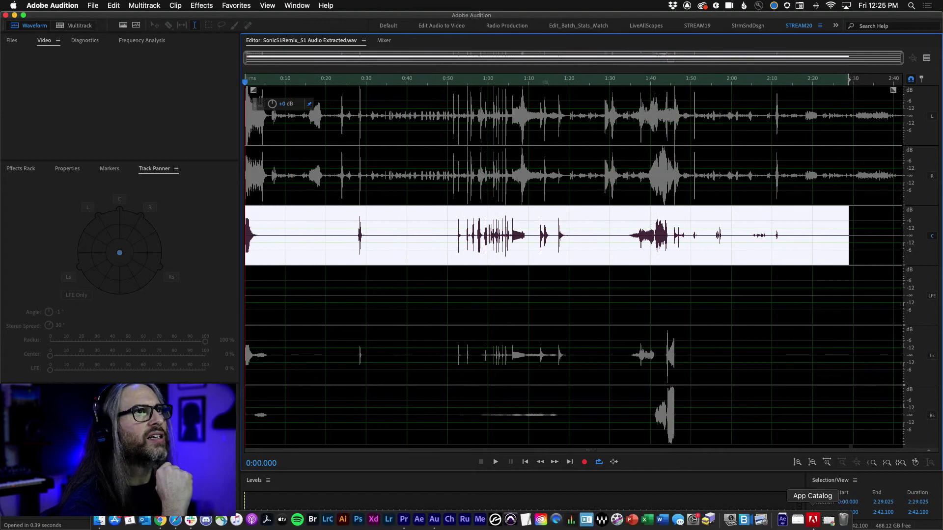
# Apply the Tube-modeled Compressor with the Voice Thickener preset to the selected center channel audio
pyautogui.click(201, 5)
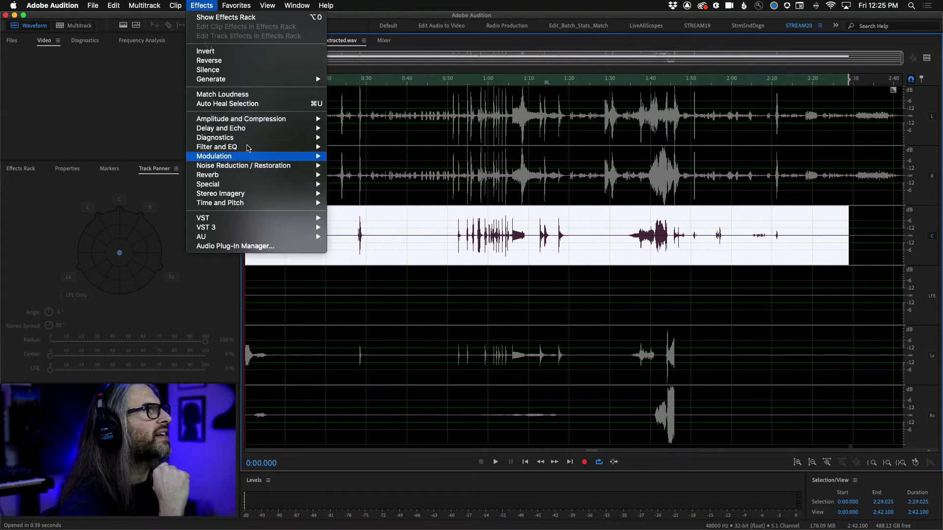
pyautogui.moveTo(253, 122)
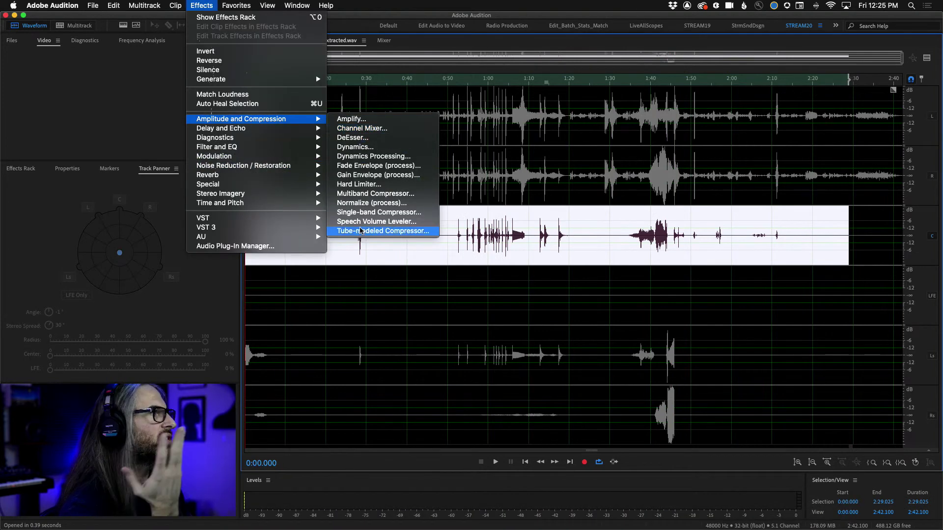
pyautogui.click(383, 231)
pyautogui.click(621, 169)
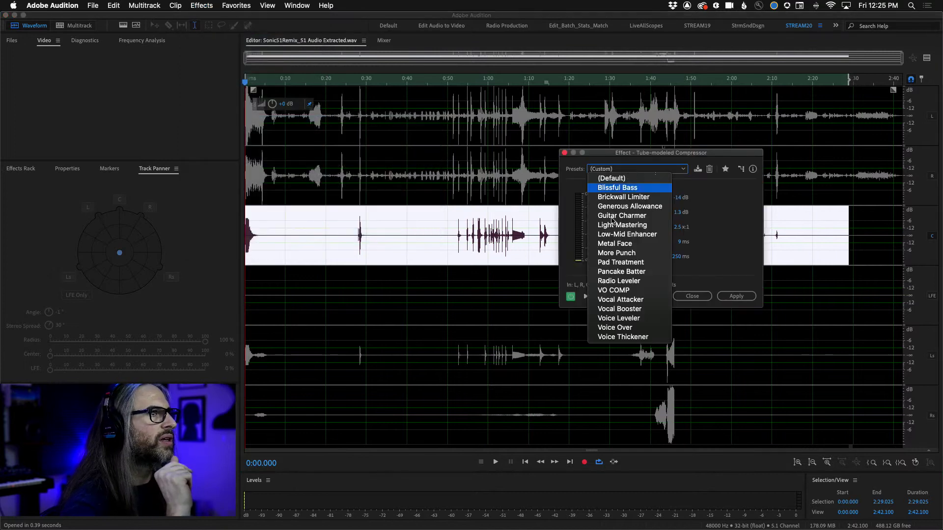
pyautogui.click(622, 337)
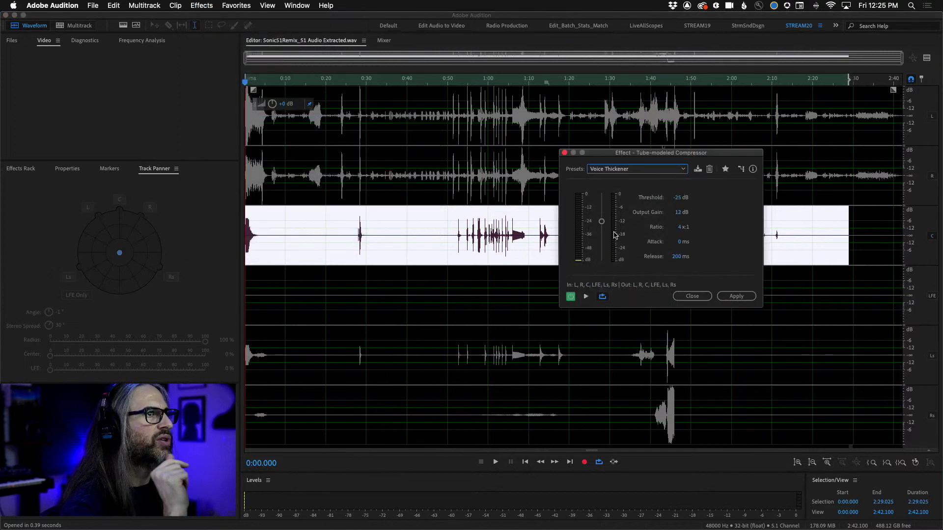
pyautogui.click(732, 297)
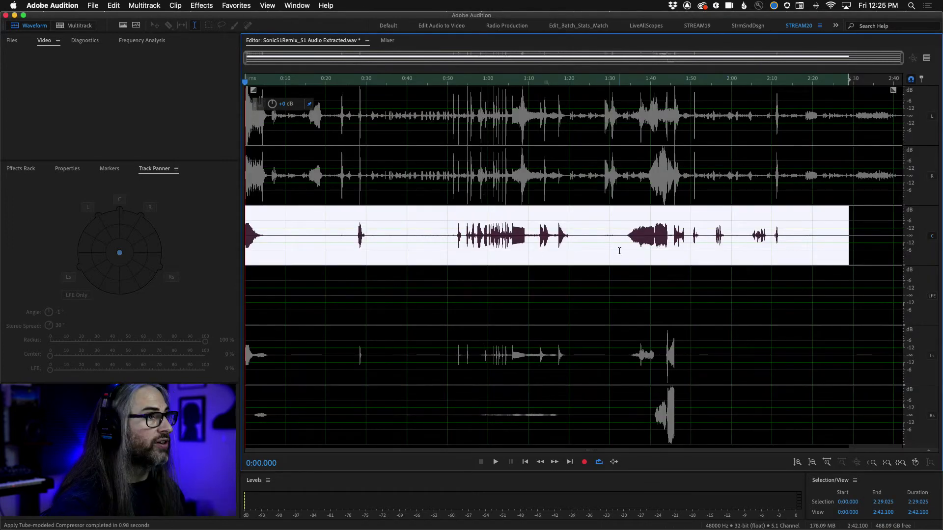
# Undo and redo the Tube-modeled Compressor on the center channel to compare its waveform, and clear the selection
pyautogui.press('super+z')
pyautogui.click(112, 5)
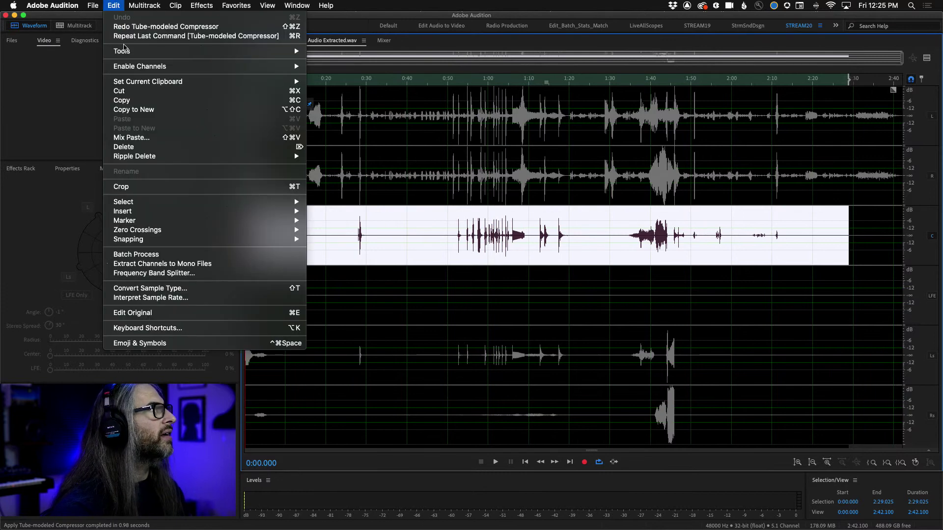
pyautogui.click(126, 26)
pyautogui.click(604, 292)
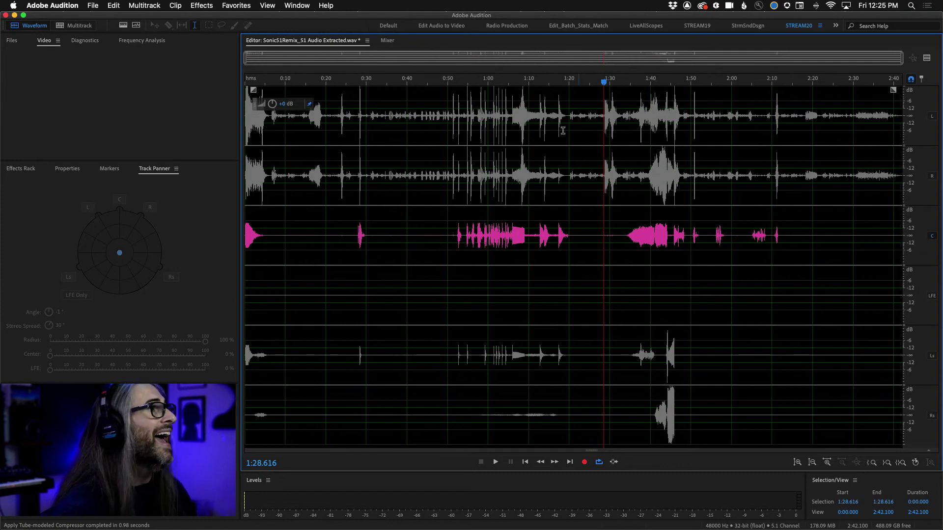
pyautogui.click(93, 5)
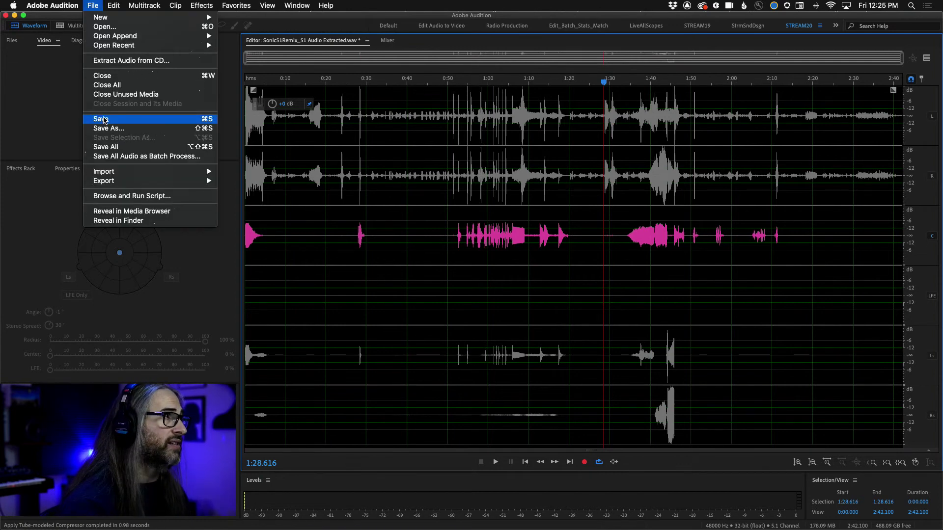
pyautogui.click(114, 5)
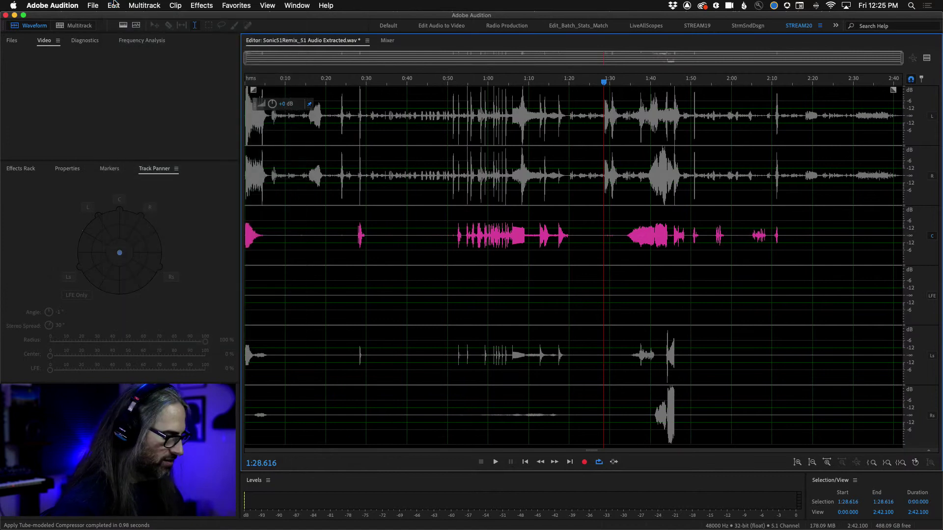
pyautogui.press('super+Tab')
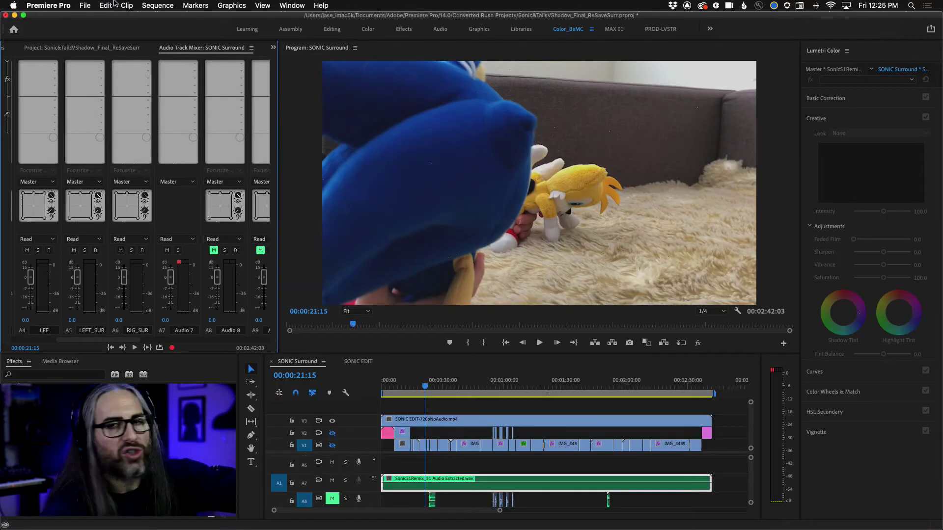
pyautogui.press('super+Tab')
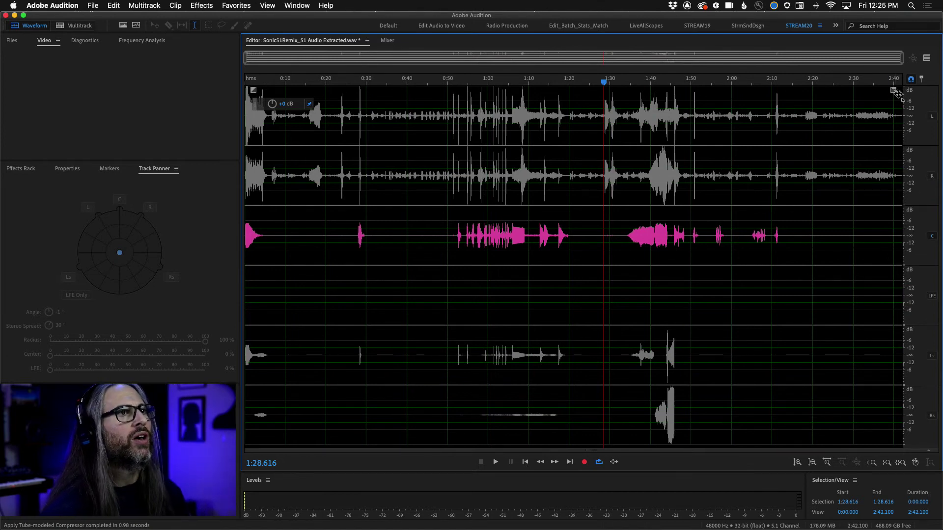
# Re-enable the L, R, LFE, Ls and Rs channels of the extracted Sonic51Remix audio
pyautogui.moveTo(893, 90)
pyautogui.mouseDown()
pyautogui.moveTo(862, 123)
pyautogui.moveTo(835, 128)
pyautogui.moveTo(864, 95)
pyautogui.moveTo(810, 122)
pyautogui.moveTo(899, 92)
pyautogui.mouseUp()
pyautogui.click(932, 116)
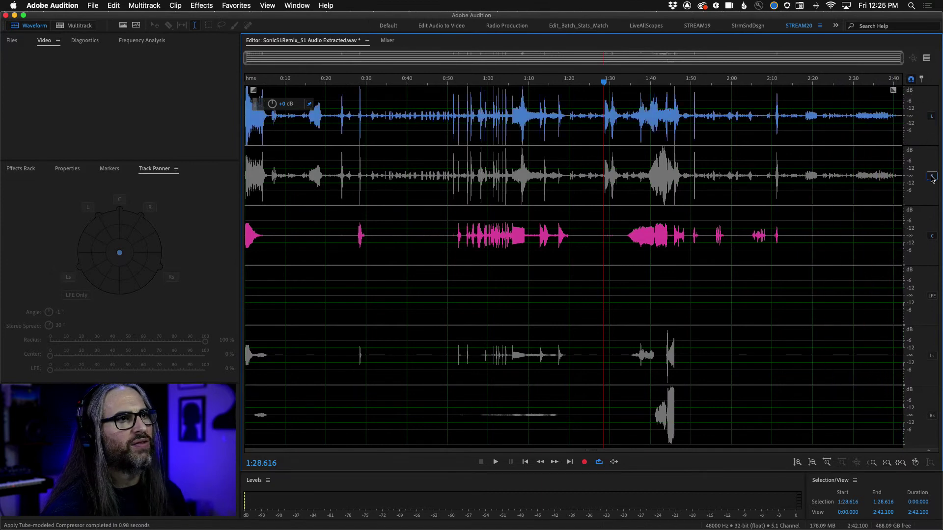
pyautogui.click(931, 296)
pyautogui.click(931, 356)
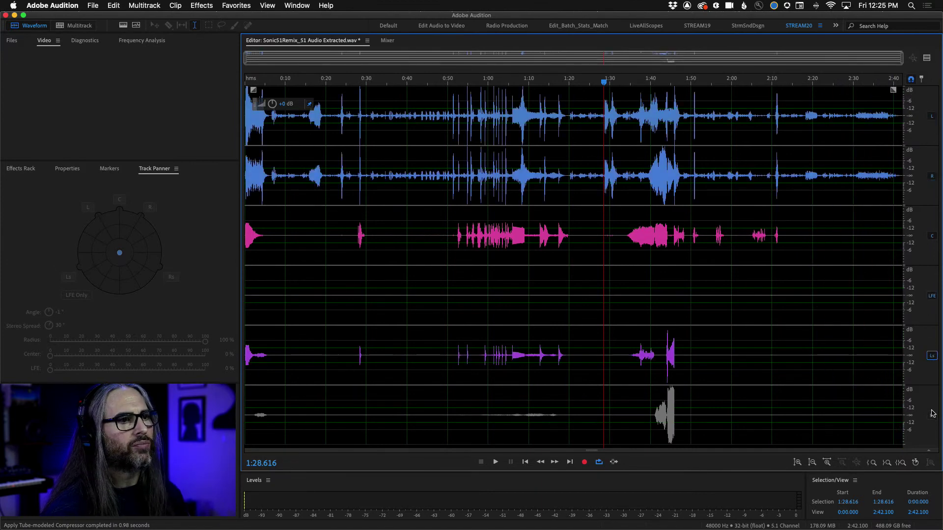
pyautogui.click(932, 416)
pyautogui.moveTo(894, 92)
pyautogui.mouseDown()
pyautogui.moveTo(810, 100)
pyautogui.moveTo(766, 91)
pyautogui.moveTo(565, 143)
pyautogui.moveTo(896, 91)
pyautogui.mouseUp()
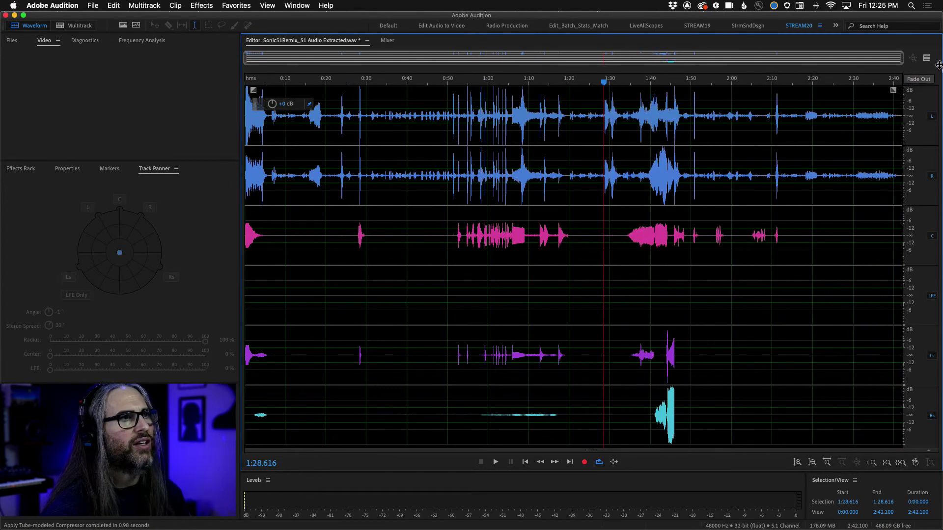
pyautogui.moveTo(251, 90)
pyautogui.mouseDown()
pyautogui.moveTo(384, 187)
pyautogui.moveTo(464, 65)
pyautogui.moveTo(588, 163)
pyautogui.moveTo(369, 105)
pyautogui.moveTo(249, 89)
pyautogui.mouseUp()
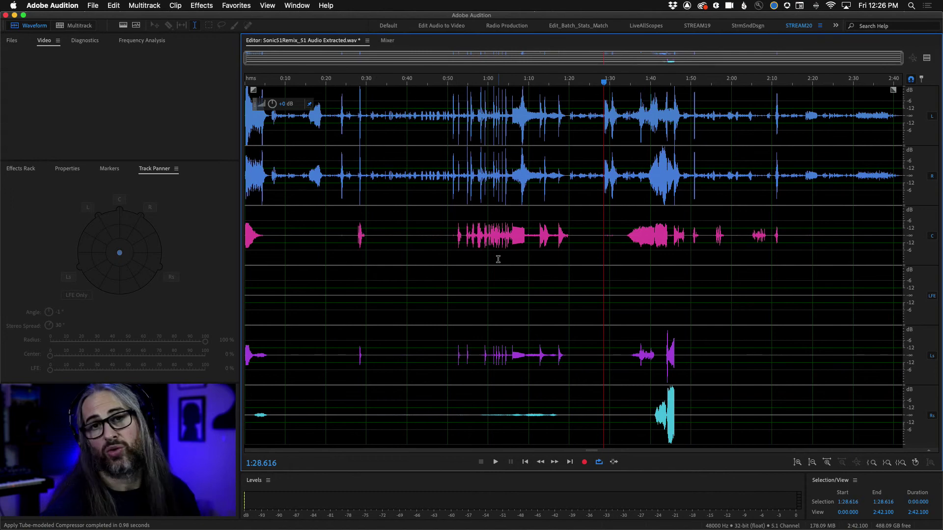
pyautogui.press('super+Tab')
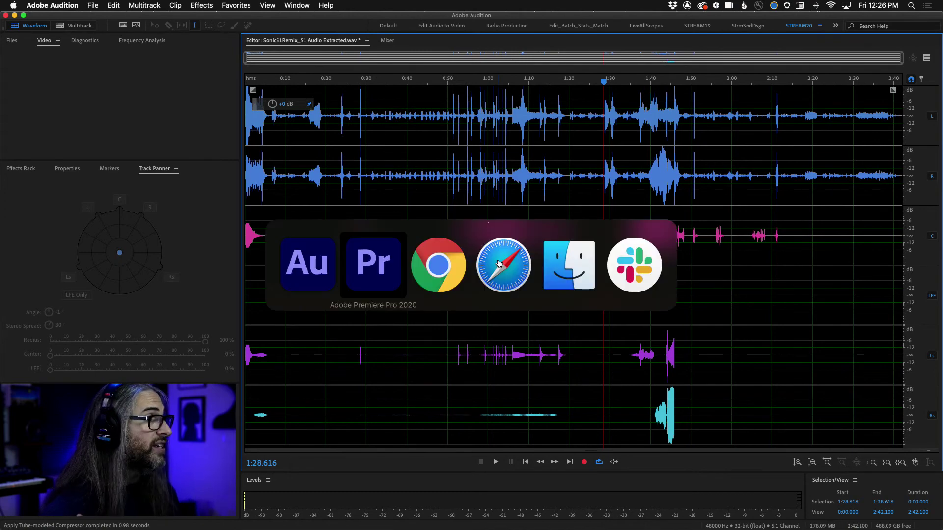
pyautogui.press('super+Tab')
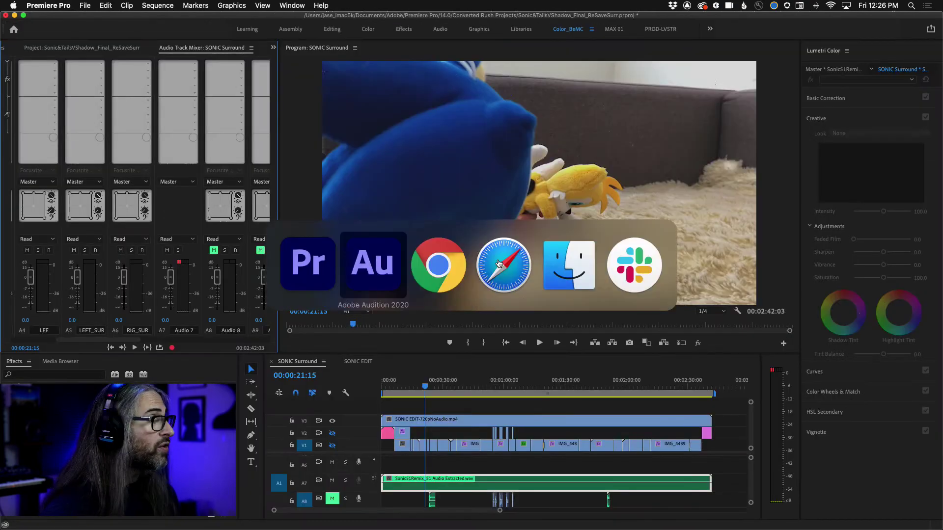
pyautogui.click(92, 6)
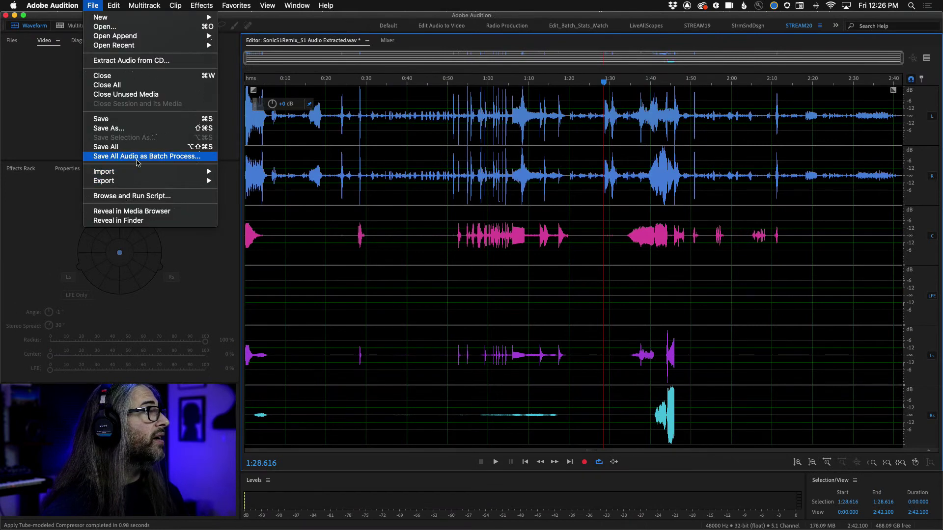
pyautogui.moveTo(137, 180)
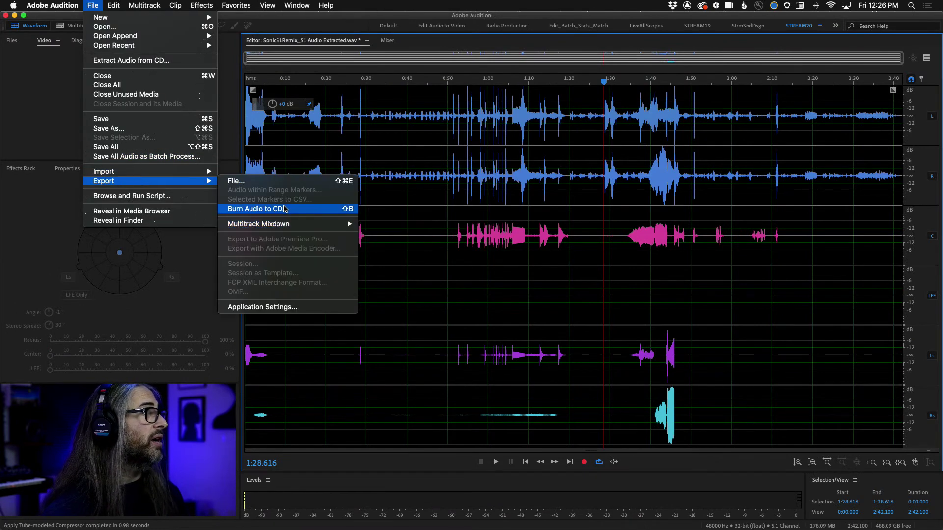
pyautogui.click(208, 4)
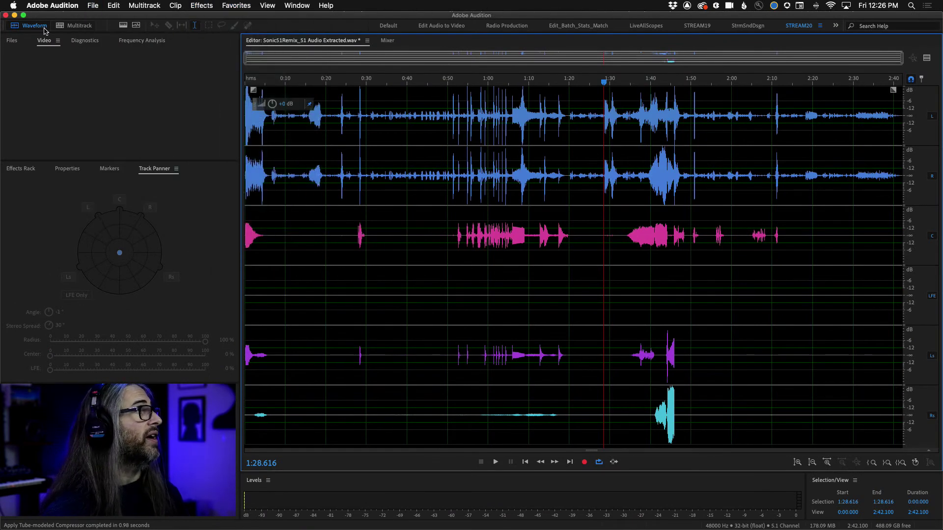
# Switch to the Sonic51Remix.sesx multitrack session and show its export options
pyautogui.click(76, 25)
pyautogui.click(93, 5)
pyautogui.moveTo(138, 182)
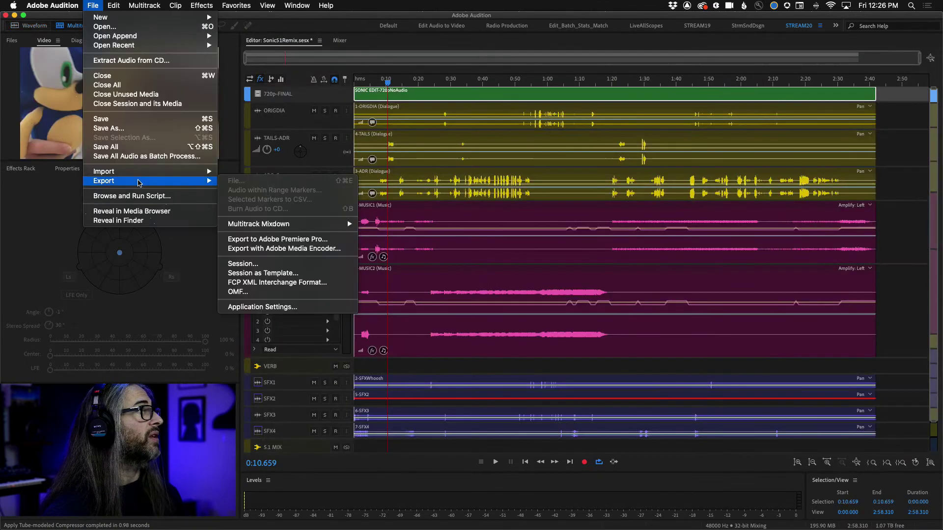